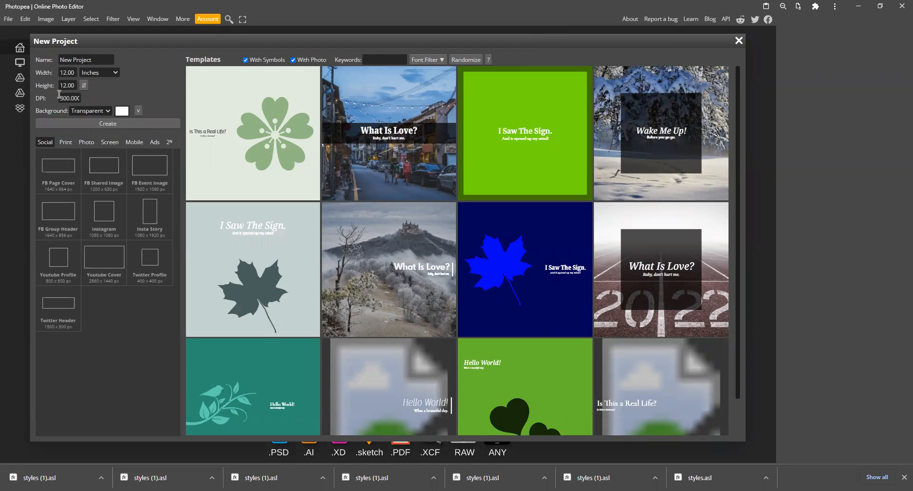
Create the 12 × 12 inch transparent project at 300 DPI and place SNP_AA_cardstock10 over the whole canvas.
left_click(112, 125)
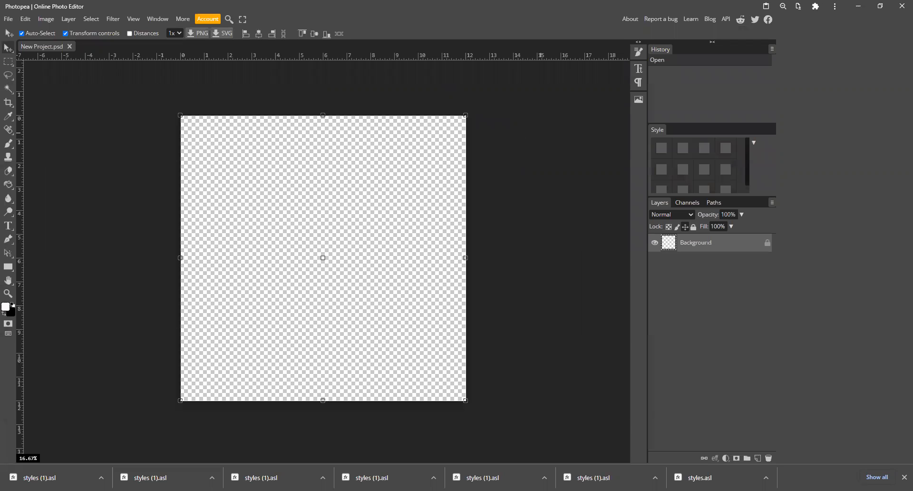
key("ctrl+0")
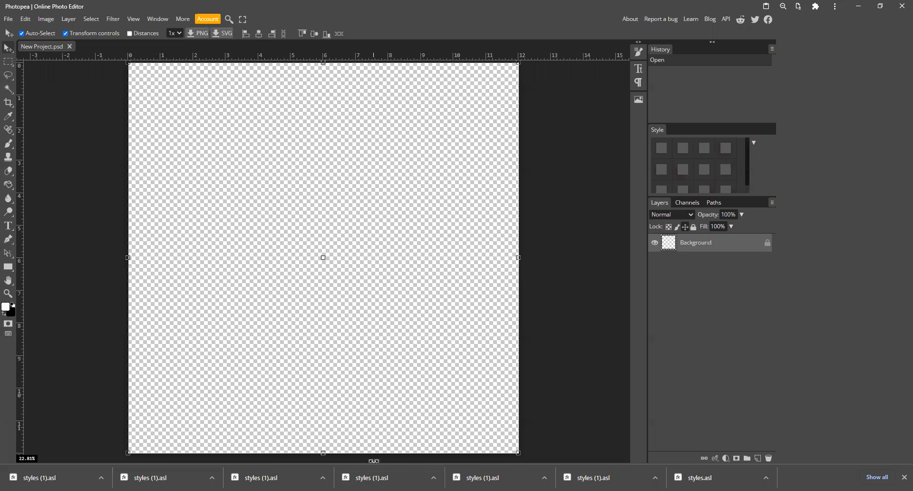
key("alt+Tab")
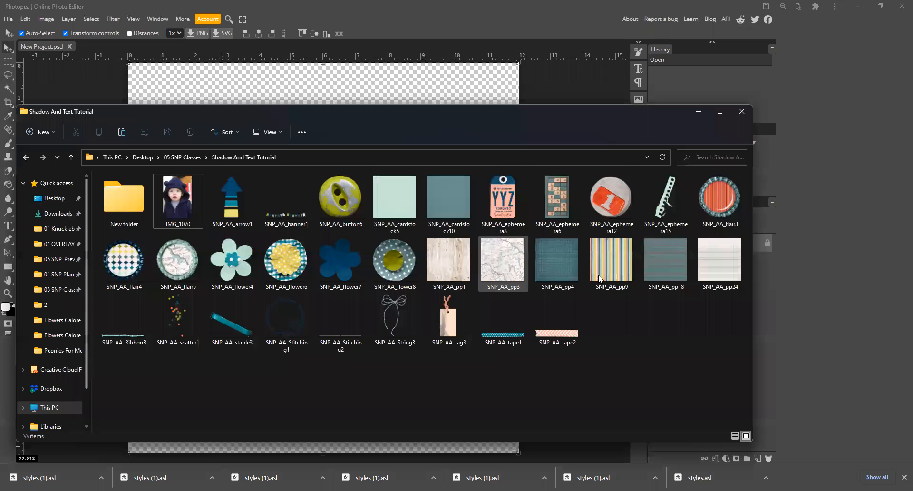
left_click(442, 192)
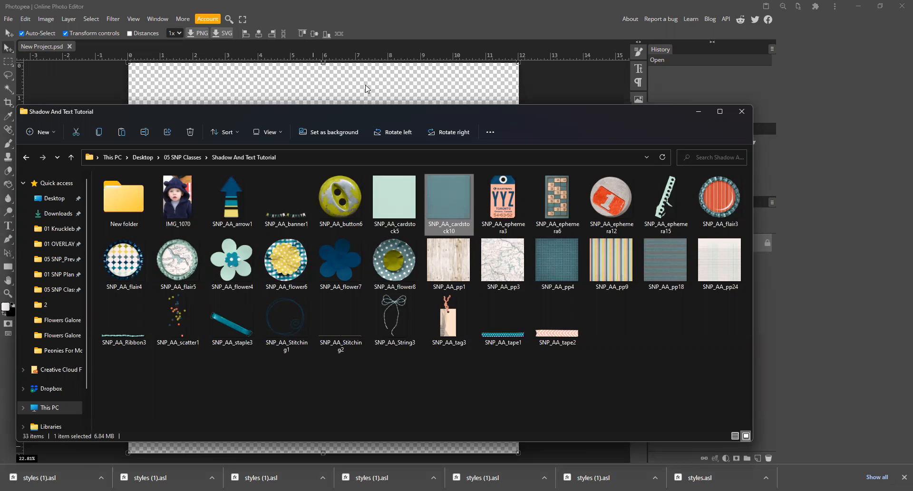
left_click_drag(360, 87, 365, 107)
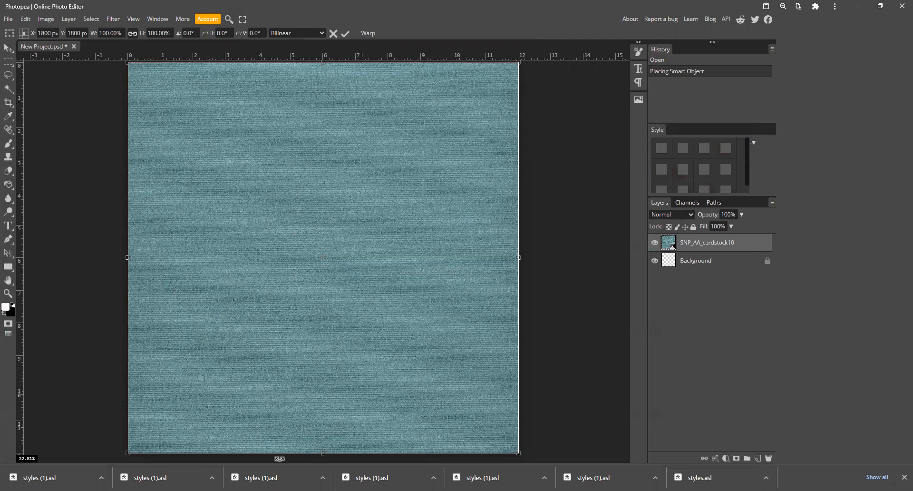
Place the photo IMG_1070 from the Shadow And Text Tutorial folder on top of the teal cardstock.
key("alt+Tab")
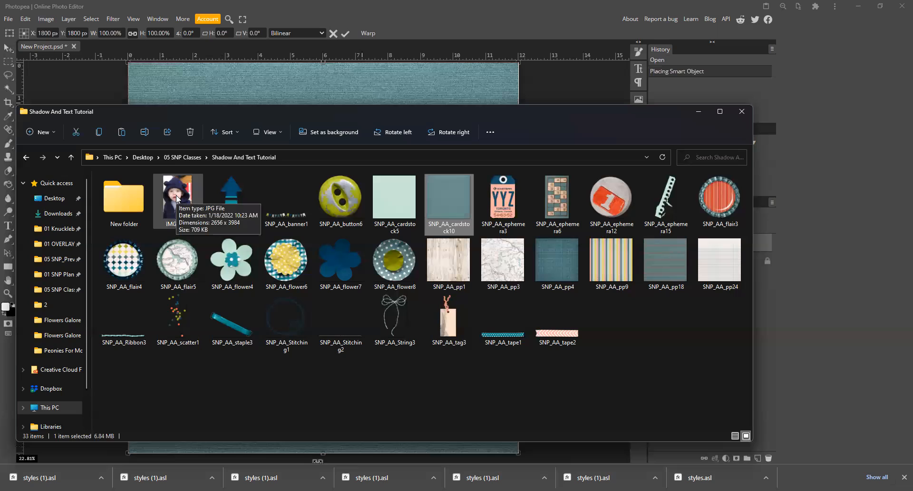
left_click(177, 199)
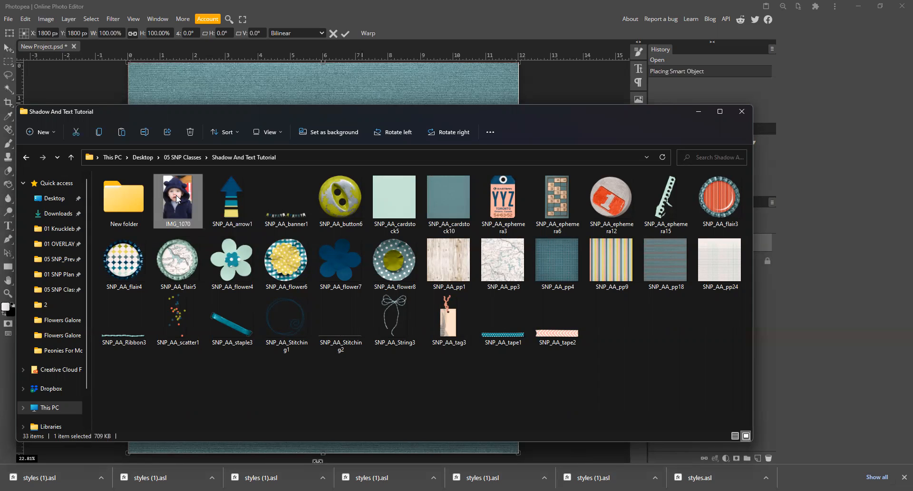
left_click_drag(202, 132, 226, 89)
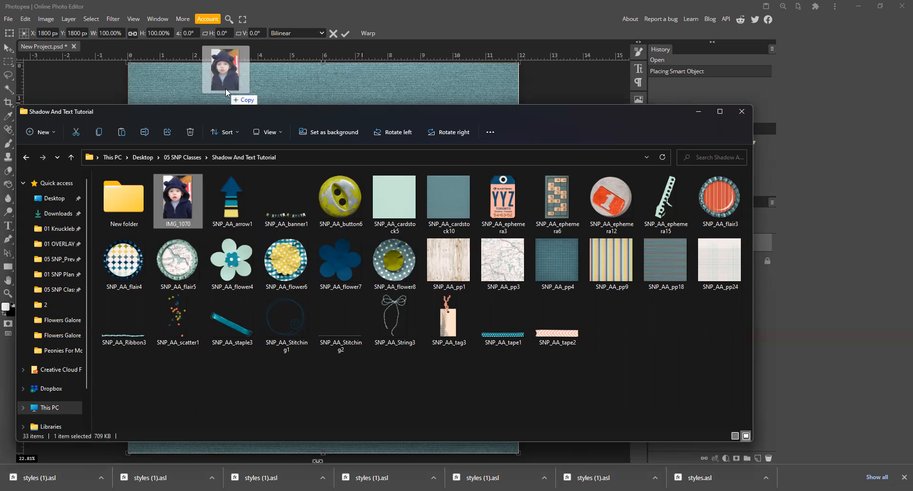
left_click_drag(226, 89, 226, 89)
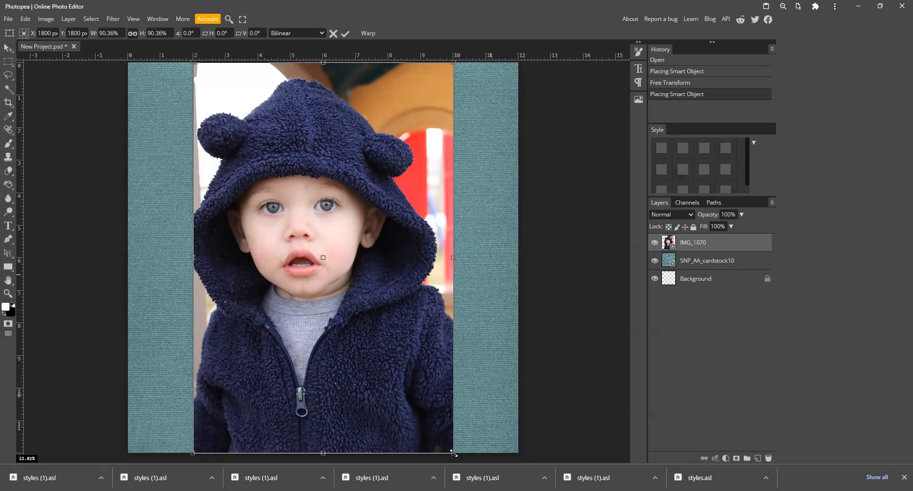
Scale the photo proportionally to about 4.57 × 6.86 in and position it left of the page's centre.
left_click_drag(453, 452, 342, 347)
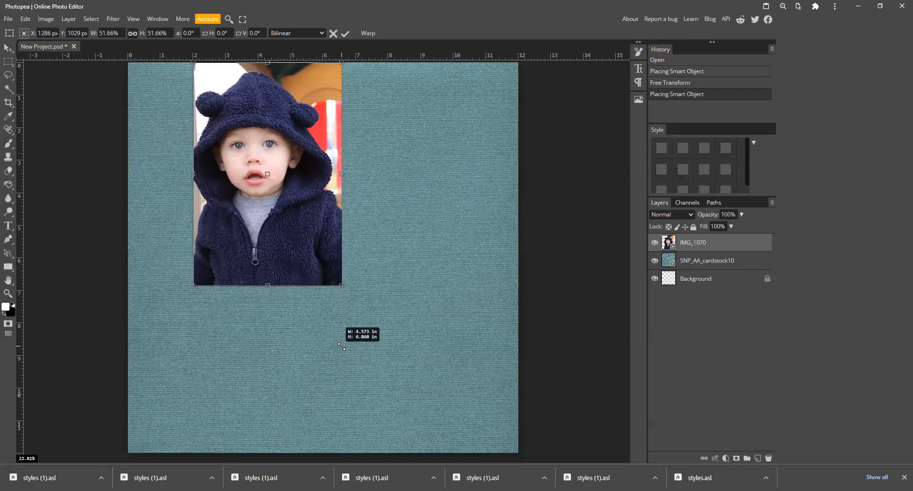
left_click_drag(341, 347, 341, 347)
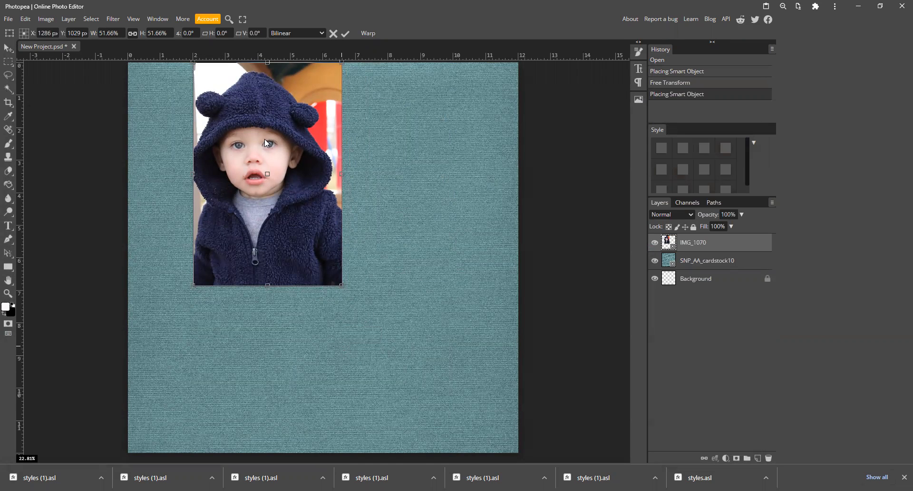
left_click_drag(275, 144, 279, 211)
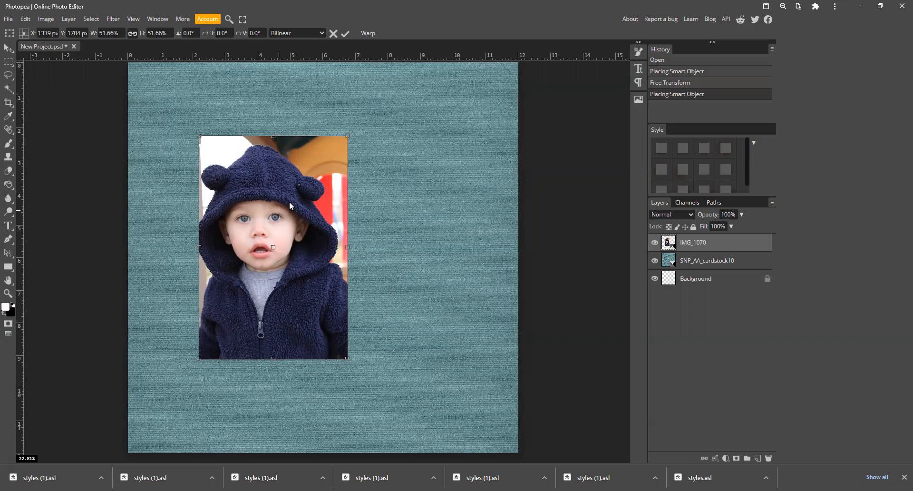
key("Return")
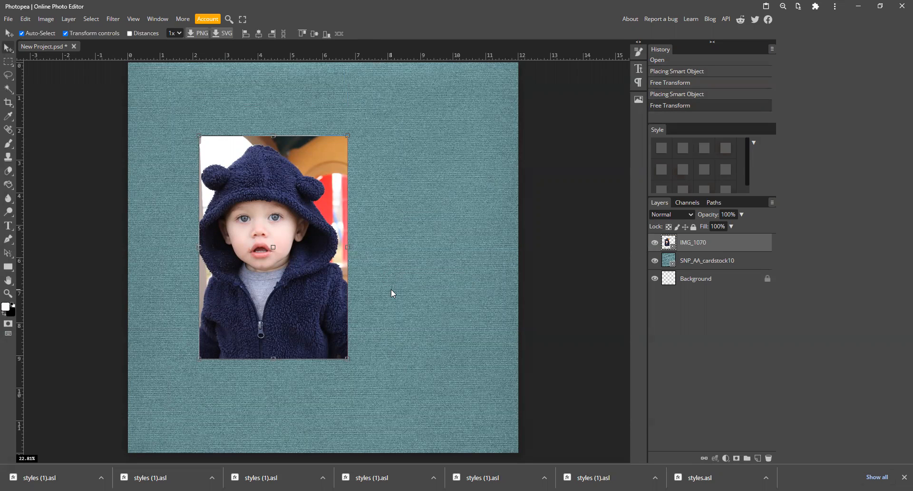
Place SNP_AA_cardstock5 directly above the SNP_AA_cardstock10 layer, so that it lies beneath the photo.
left_click(381, 173)
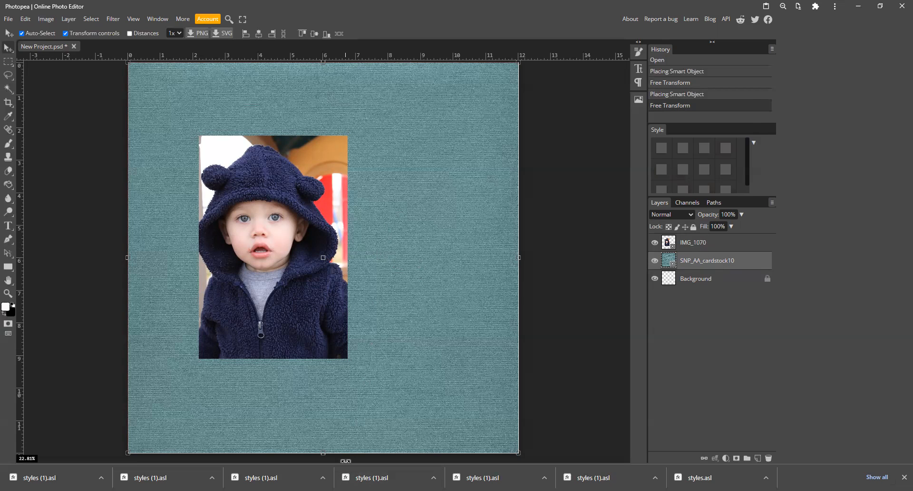
key("alt+Tab")
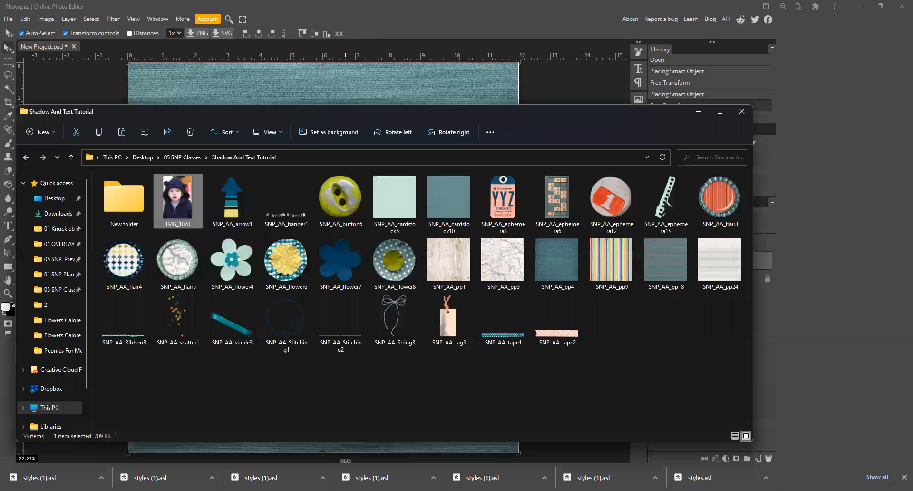
left_click(400, 195)
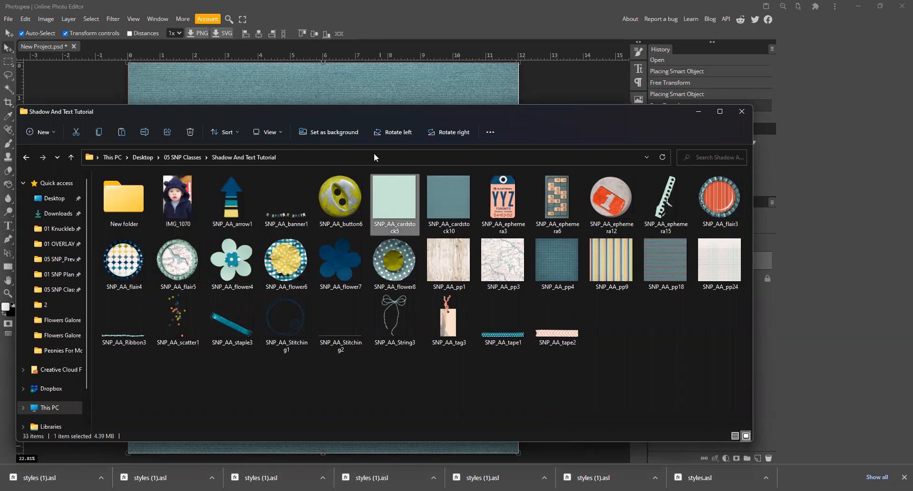
left_click_drag(339, 95, 339, 95)
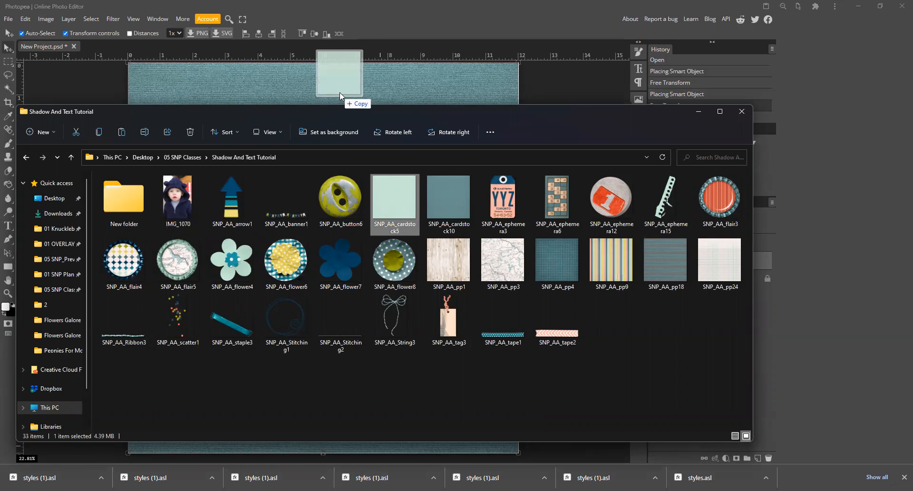
left_click_drag(340, 92, 340, 92)
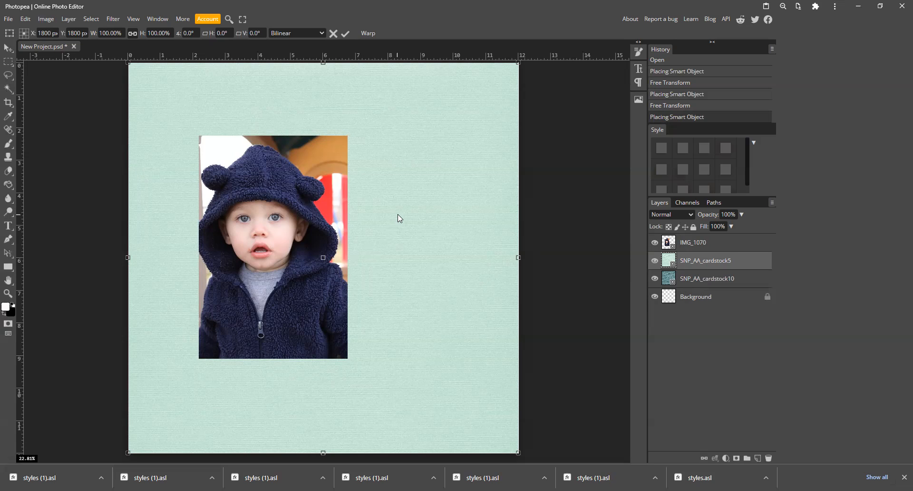
Draw a rectangular selection of about 5.08 × 7.34 in around the photo, leaving an even border on all sides.
left_click(7, 62)
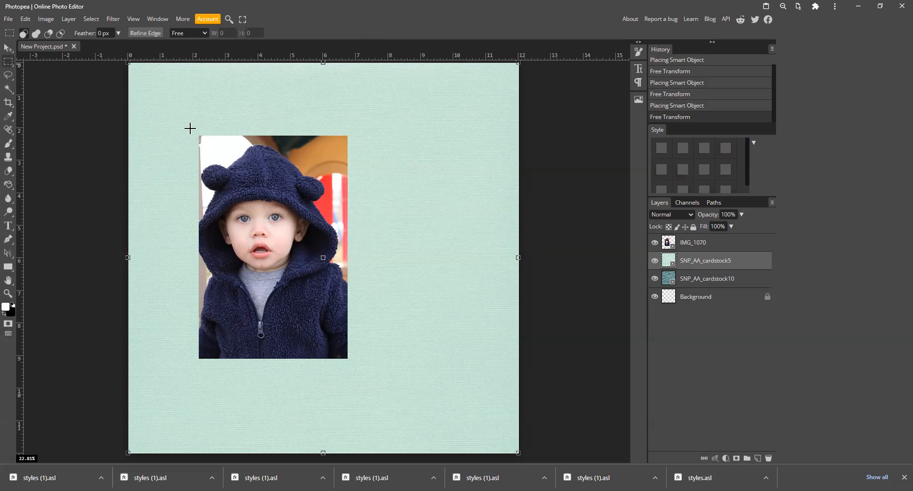
left_click_drag(190, 129, 314, 356)
left_click_drag(326, 377, 356, 414)
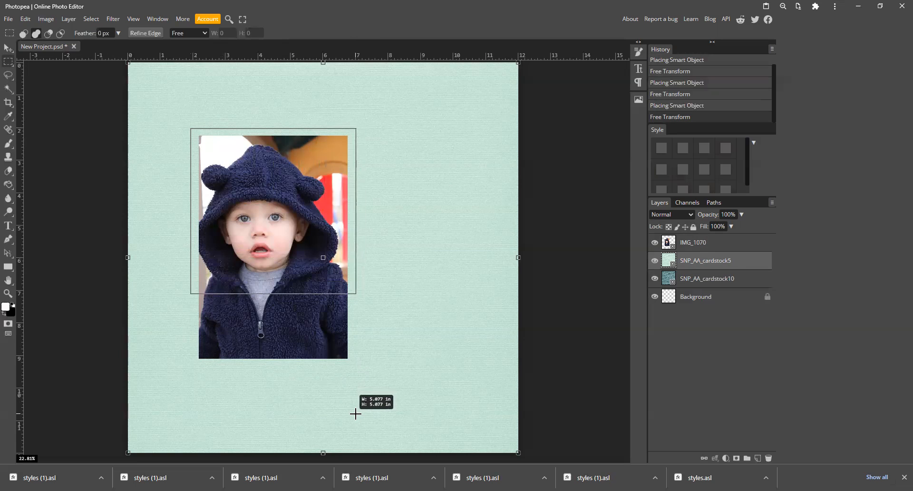
left_click_drag(356, 414, 356, 367)
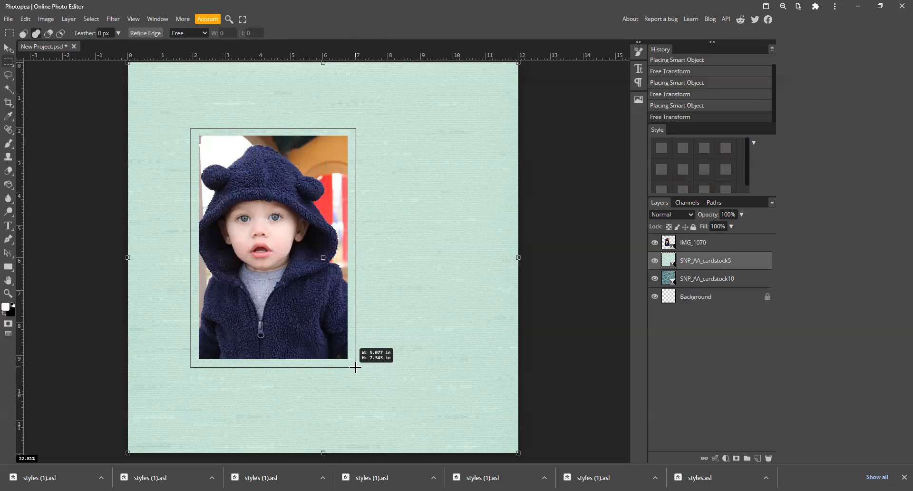
left_click_drag(356, 367, 356, 367)
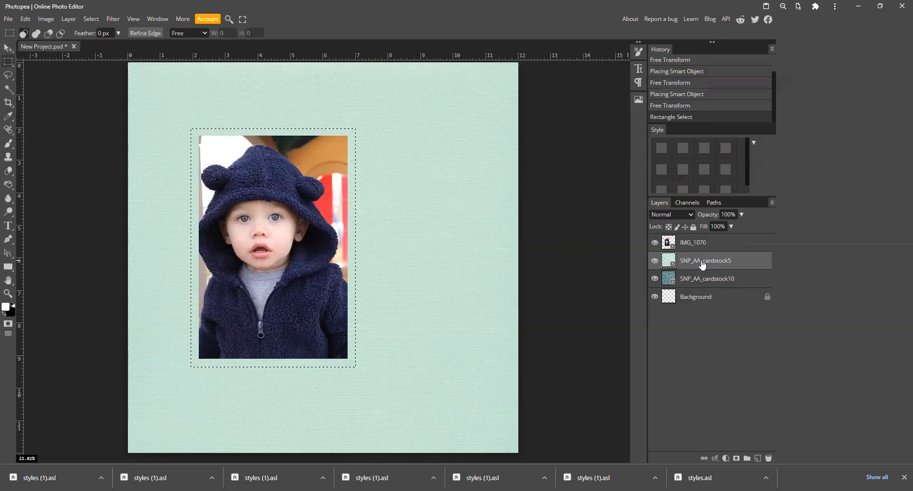
Copy the selected area of SNP_AA_cardstock5 to a new layer as a photo mat and delete the full-size cardstock5 layer.
key("ctrl+j")
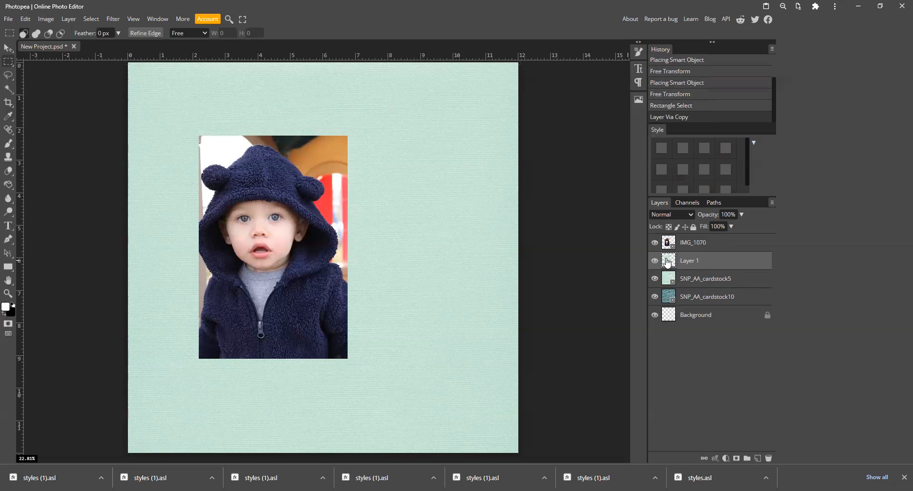
left_click(696, 282)
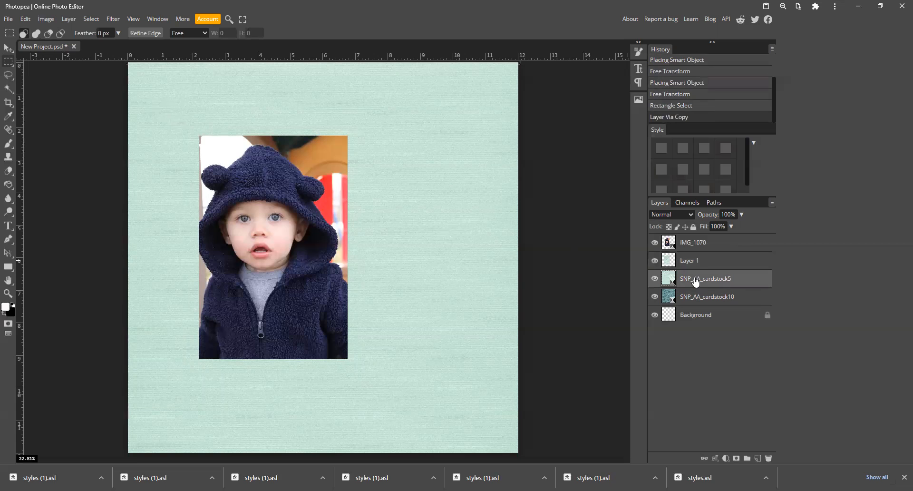
key("Delete")
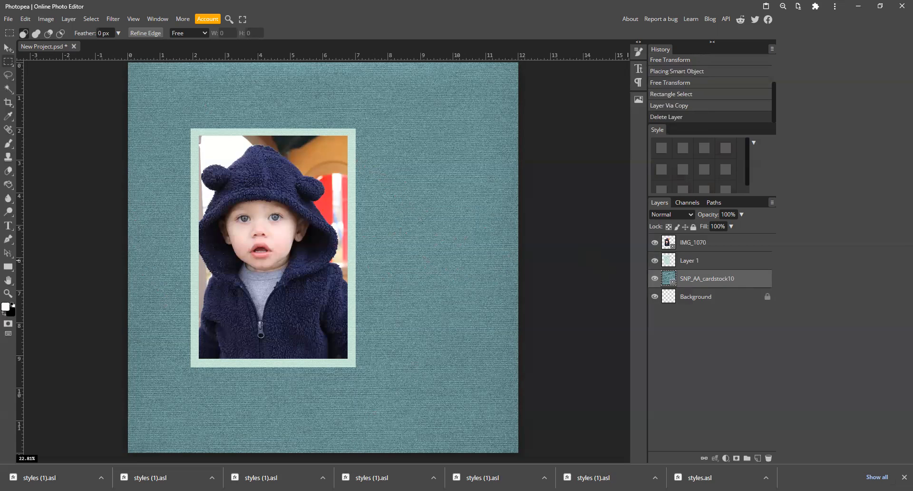
Place the wood paper SNP_AA_pp1 at full page size between SNP_AA_cardstock10 and the photo mat.
key("alt+Tab")
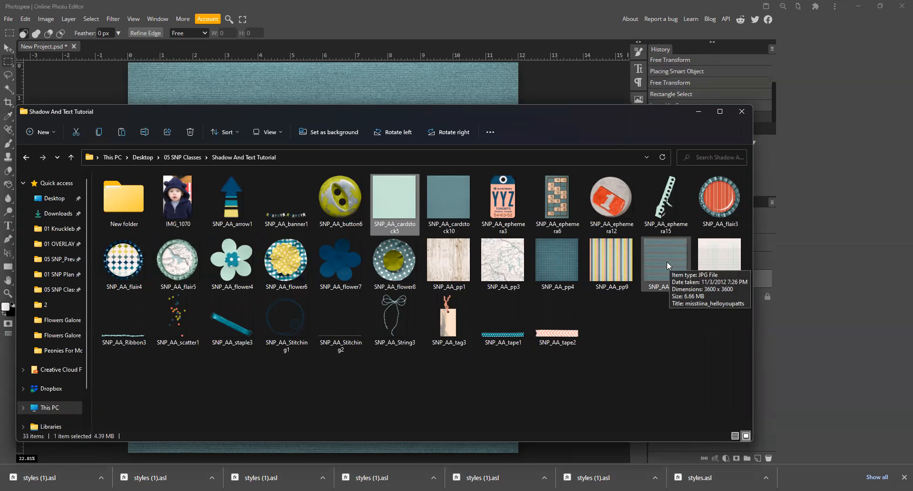
left_click(455, 253)
left_click_drag(402, 159, 348, 93)
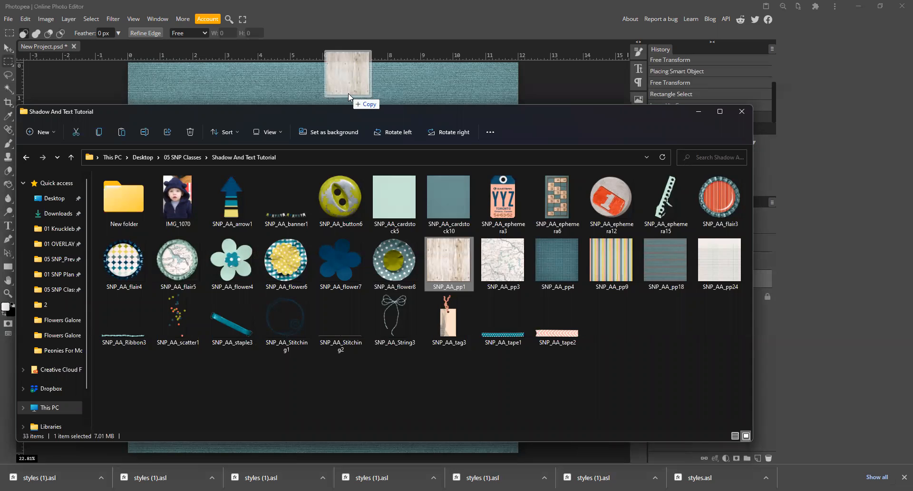
left_click_drag(348, 93, 348, 93)
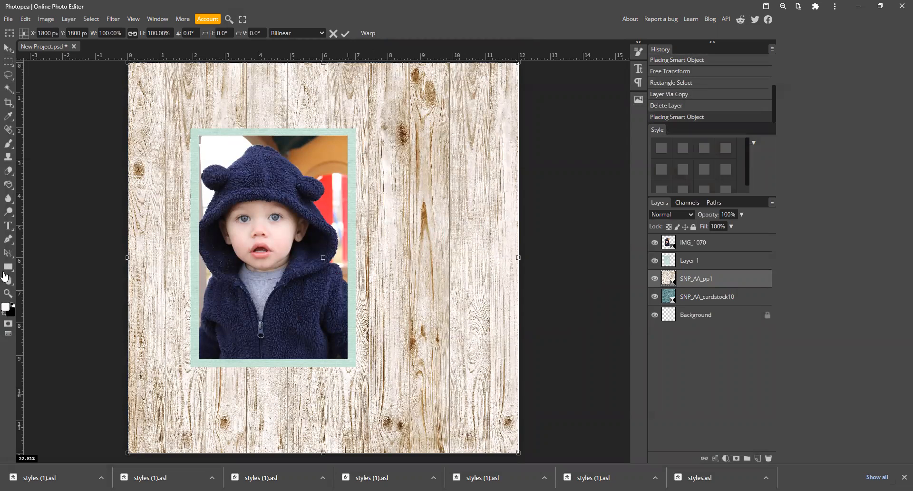
key("Return")
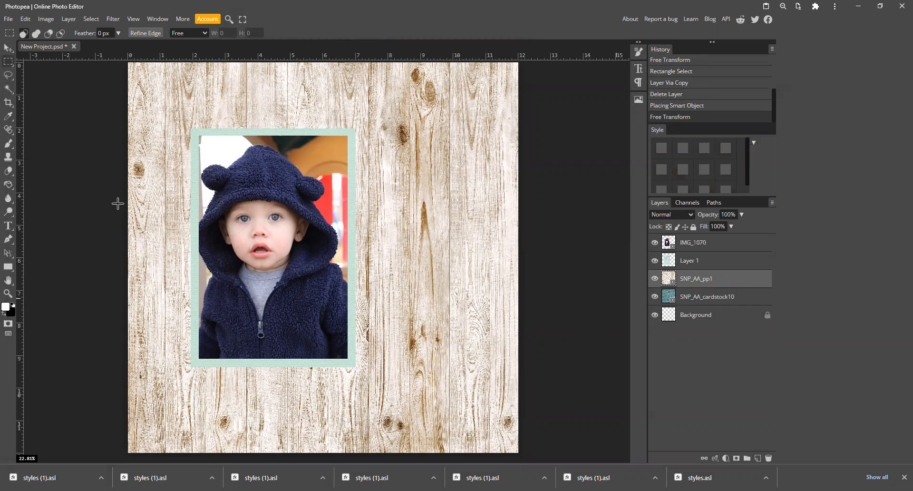
Try to delete a full-width strip about 4 in high from the lower part of the wood paper.
left_click_drag(117, 204, 29, 316)
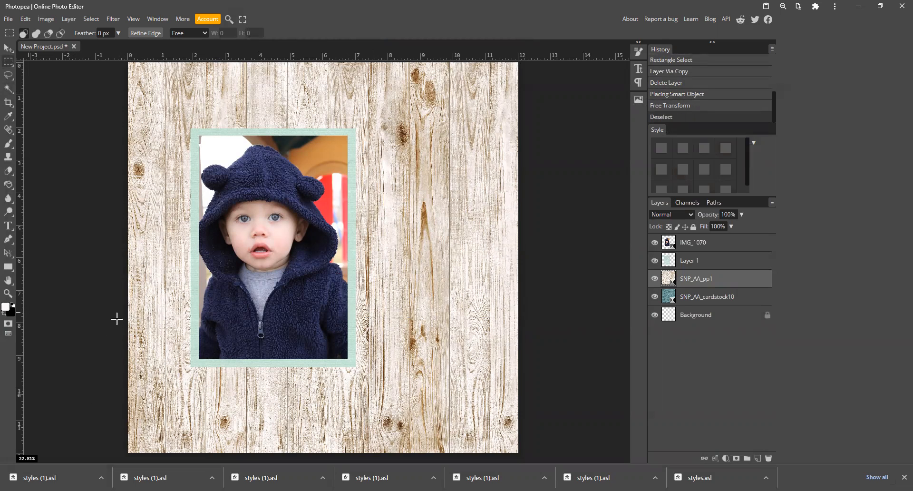
left_click_drag(116, 319, 522, 455)
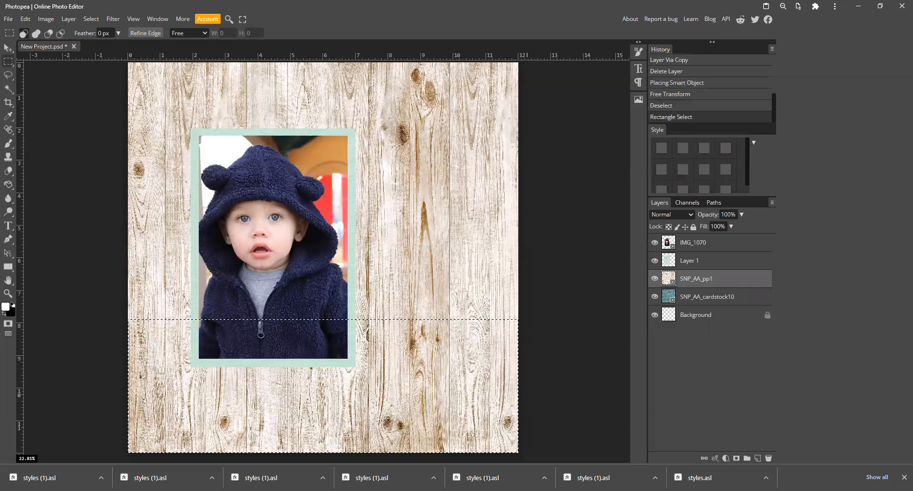
key("Delete")
Rasterize the SNP_AA_pp1 wood paper layer so that its pixels can be edited.
right_click(709, 286)
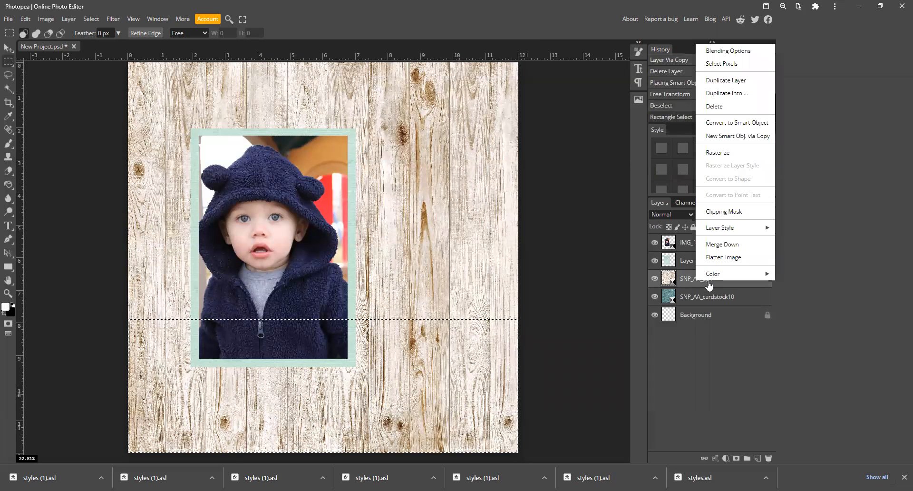
left_click(721, 154)
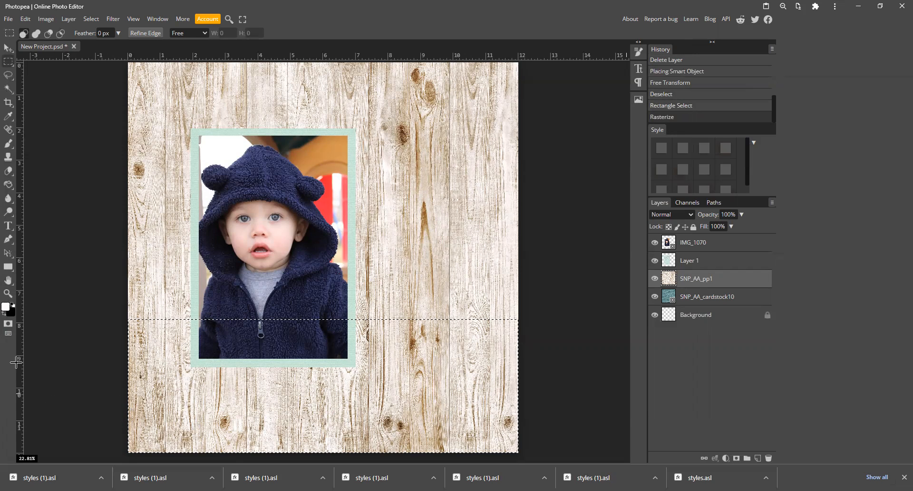
right_click(704, 281)
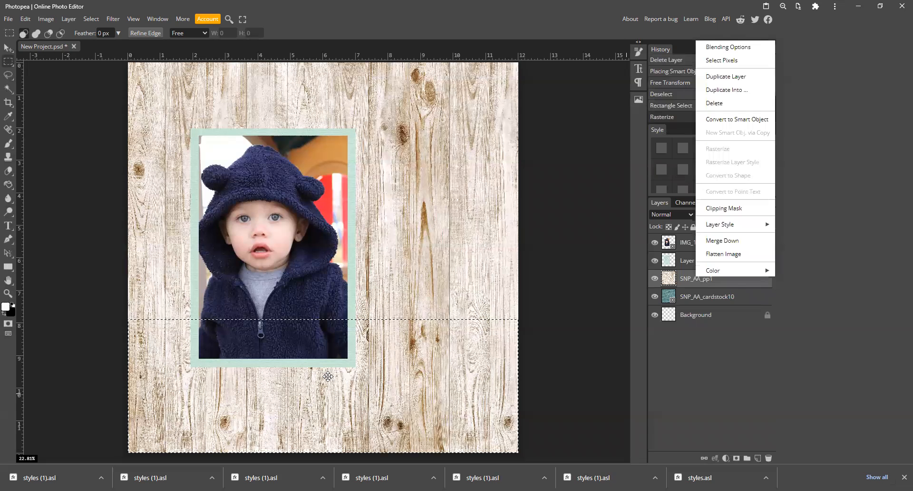
Delete a full-width strip about 4 in high from the lower part of the wood paper.
left_click(236, 391)
left_click_drag(119, 318, 523, 459)
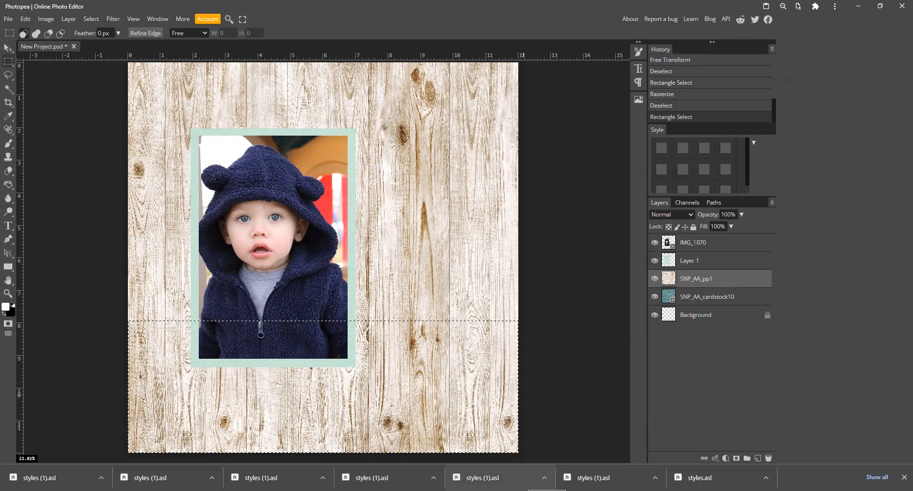
key("Delete")
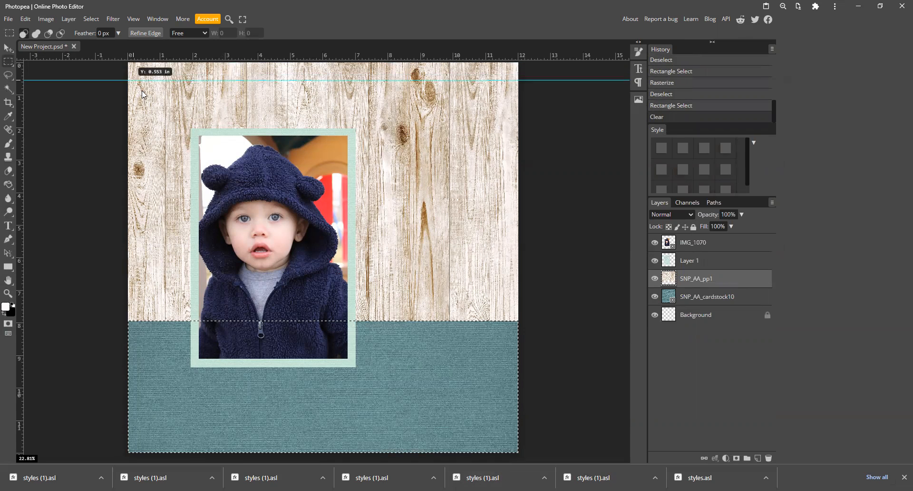
key("ctrl+alt+n")
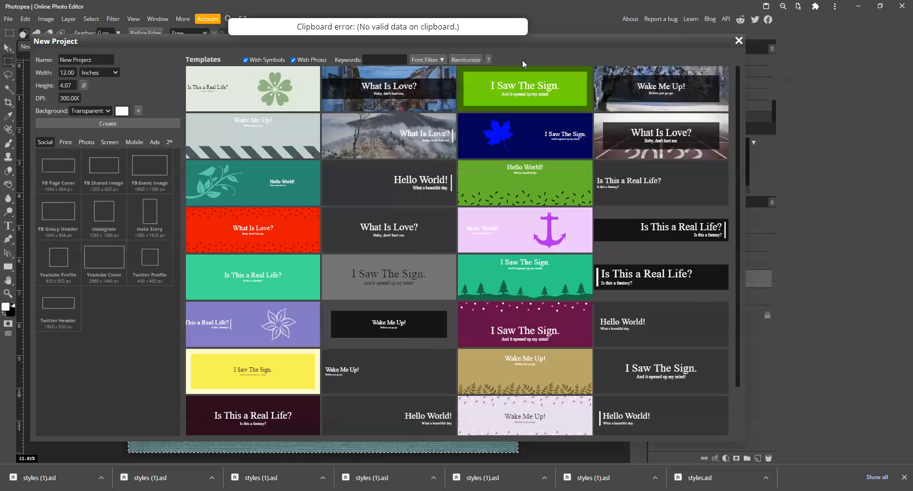
key("Escape")
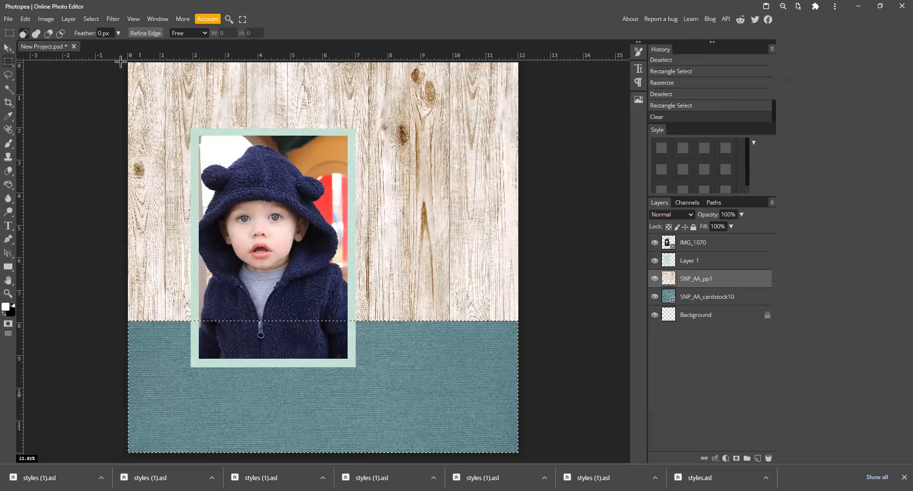
Delete a full-width area about 4.8 in high from the upper part of the wood paper and clear the selection.
left_click_drag(122, 62, 553, 219)
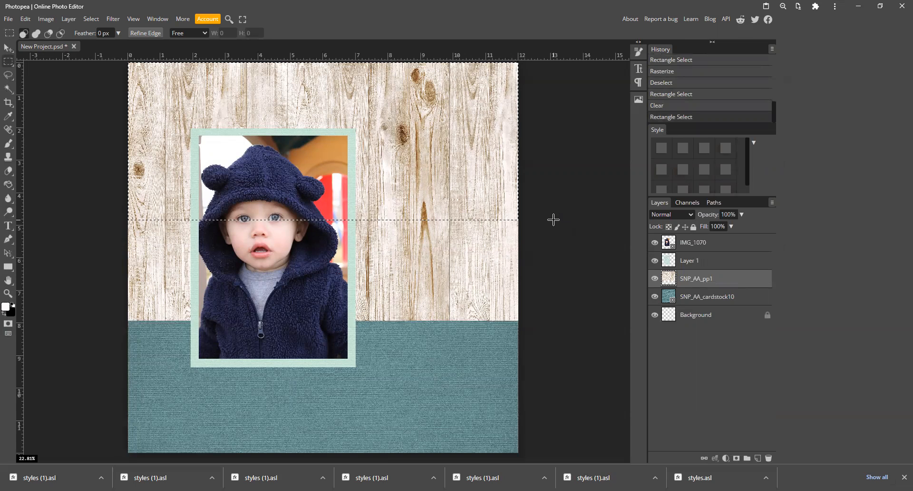
key("Delete")
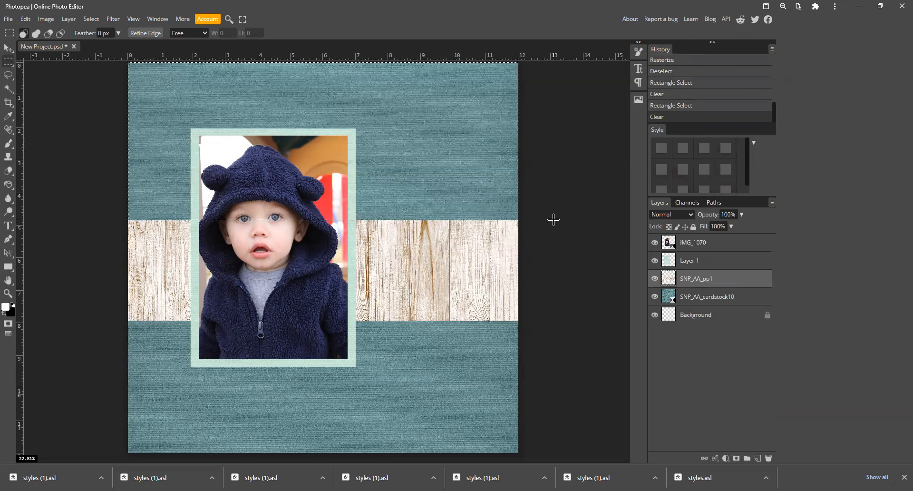
key("ctrl+d")
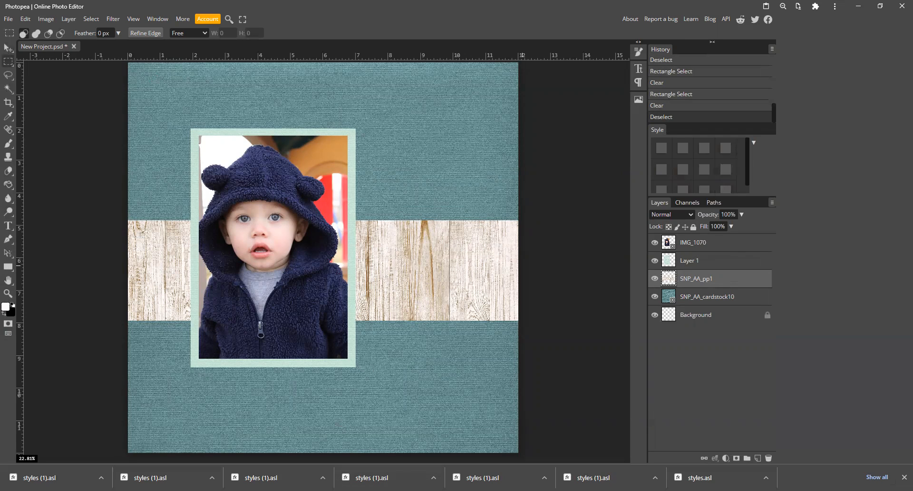
Place the patterned paper SNP_AA_pp18 from the kit folder at full page size between the wood strip and the photo mat.
key("alt+Tab")
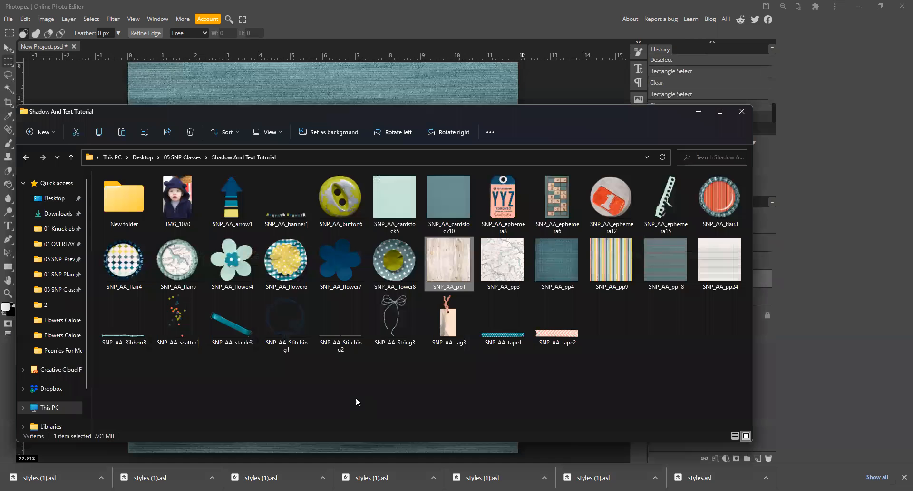
left_click(672, 260)
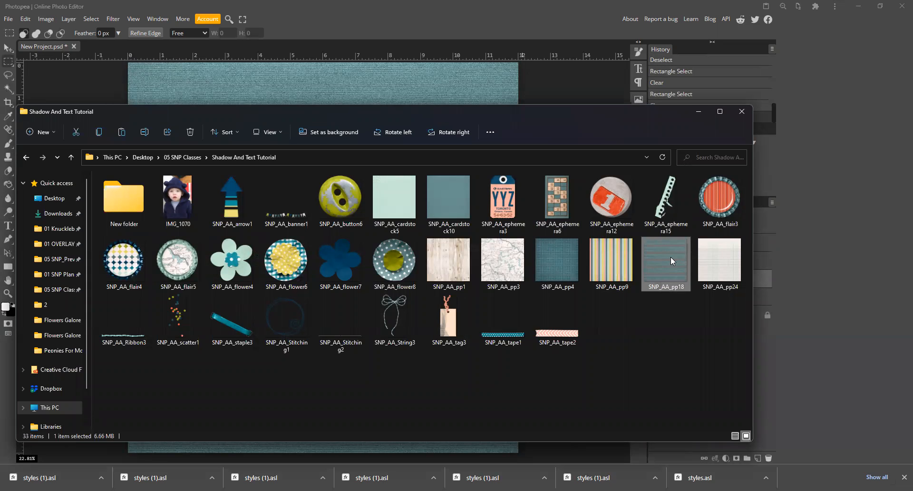
left_click_drag(446, 92, 446, 92)
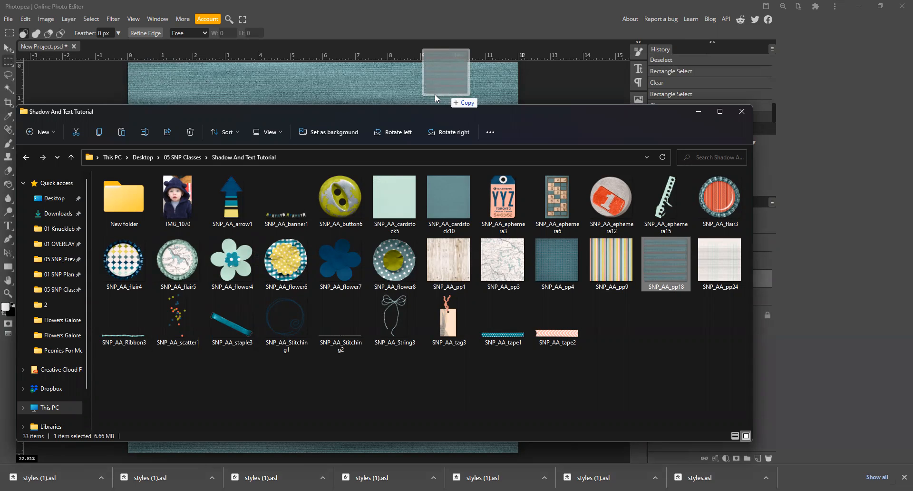
left_click_drag(427, 95, 426, 95)
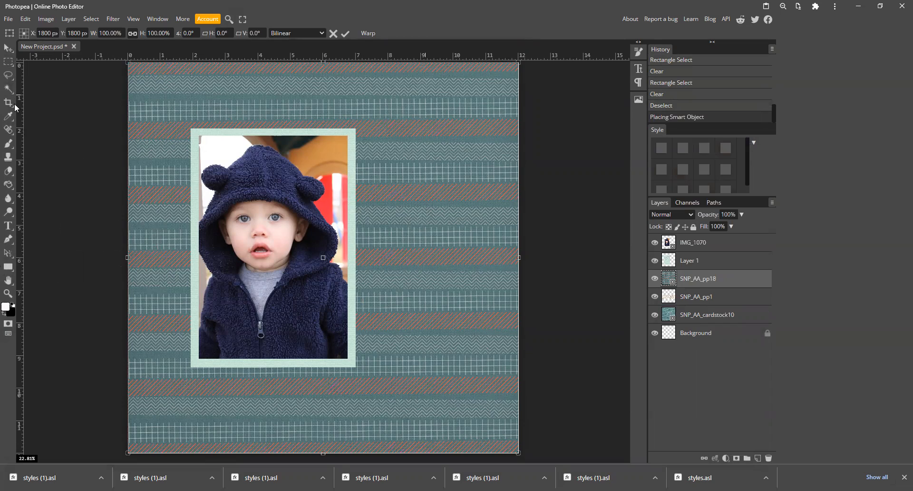
left_click(13, 69)
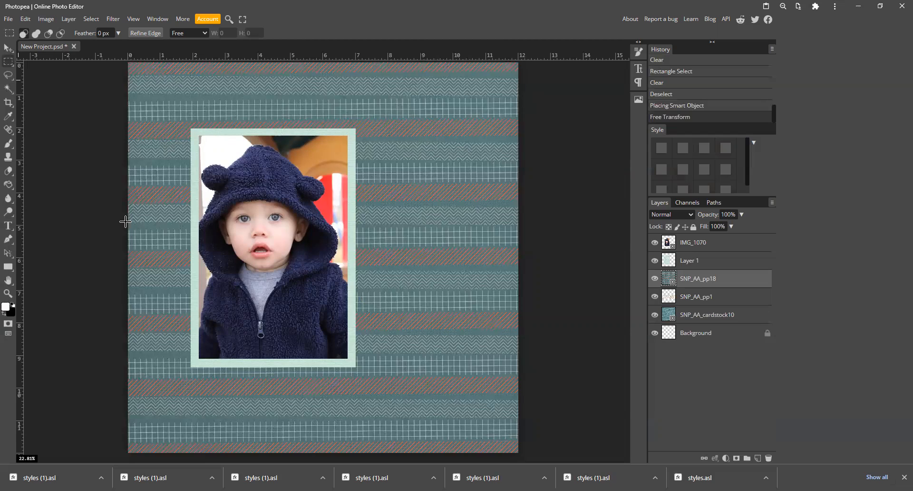
left_click_drag(126, 221, 539, 293)
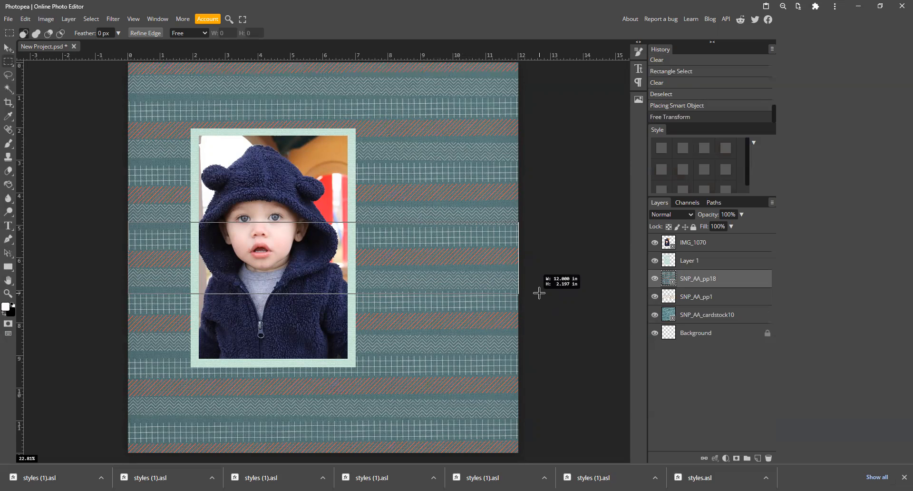
left_click_drag(539, 293, 539, 295)
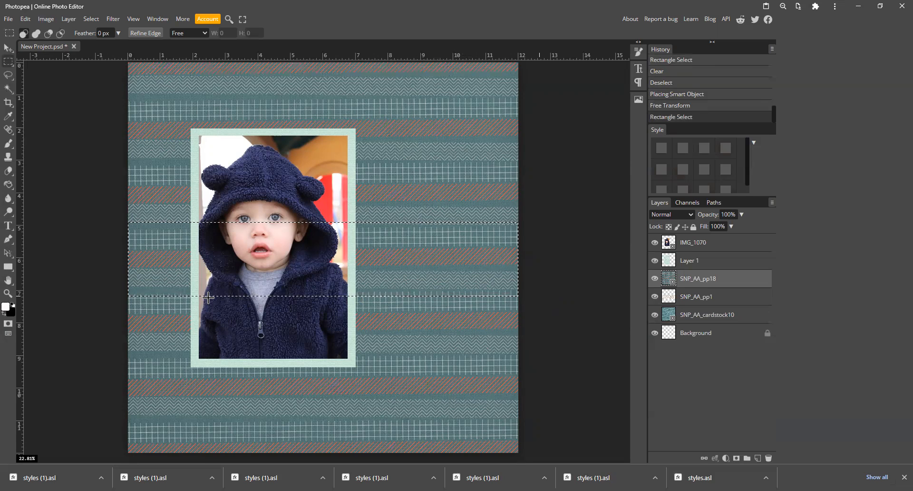
key("ctrl+d")
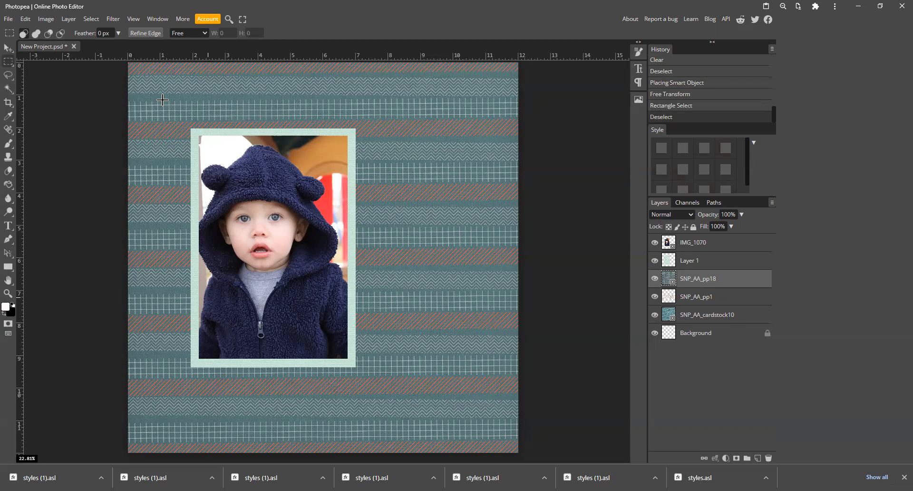
Rotate the whole image 90° clockwise so that the stripes of SNP_AA_pp18 run vertically.
left_click(8, 48)
left_click(184, 108)
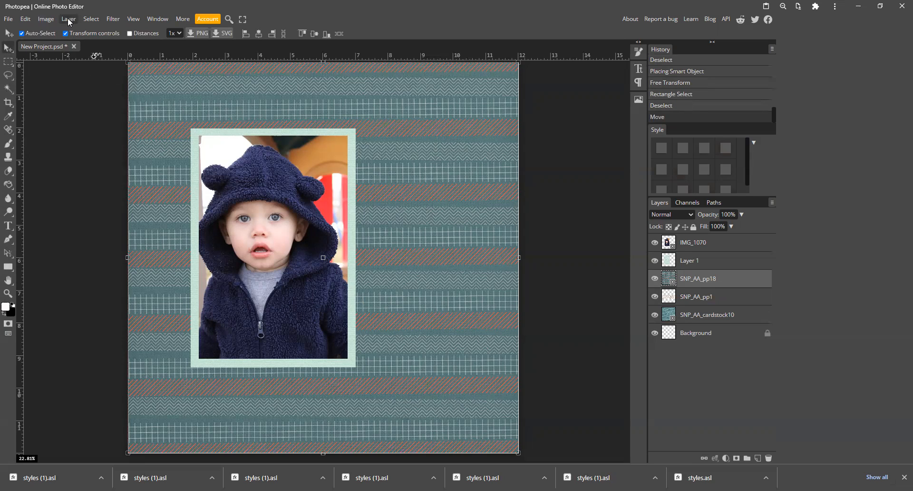
left_click(45, 19)
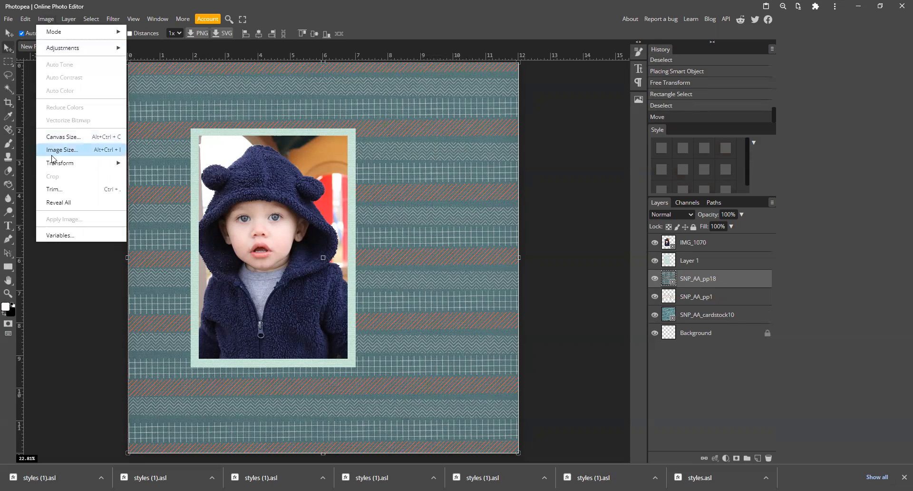
mouse_move(55, 165)
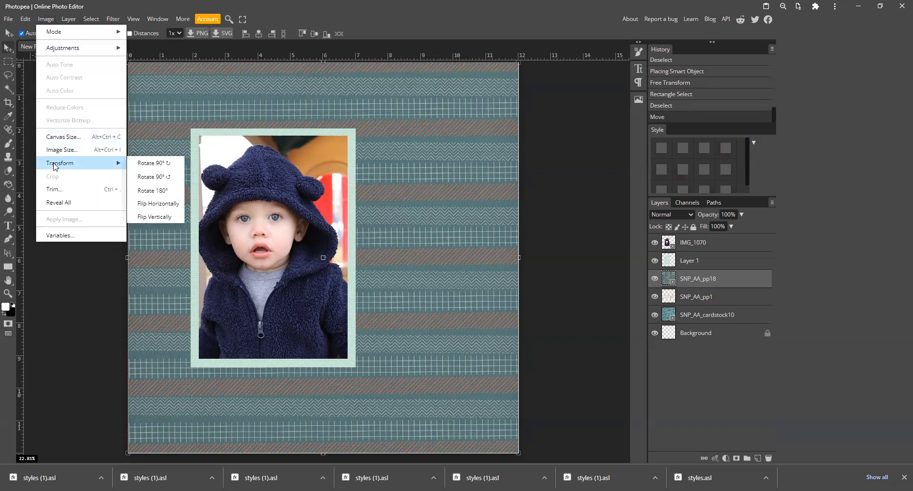
left_click(160, 164)
right_click(160, 164)
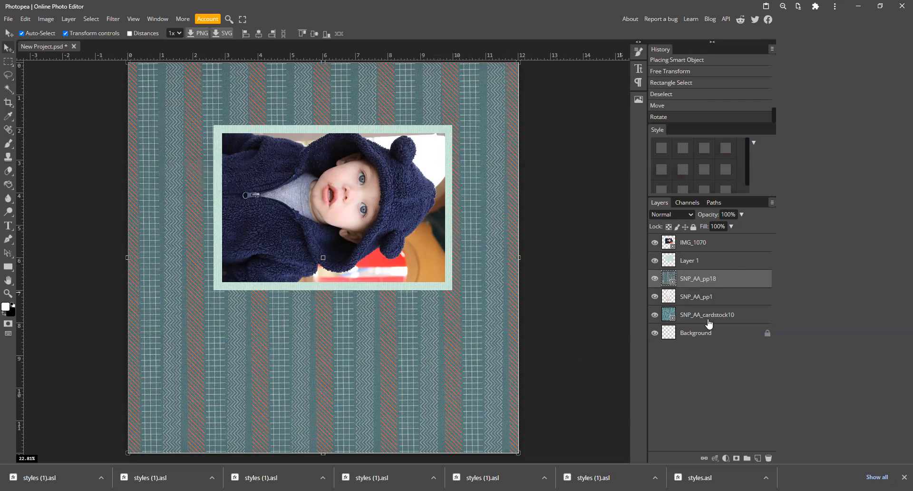
Rotate the photo and its mat together by -89.6° to stand upright and move them to about X 1202, Y 1800 px.
left_click(730, 260)
left_click(725, 244, "shift")
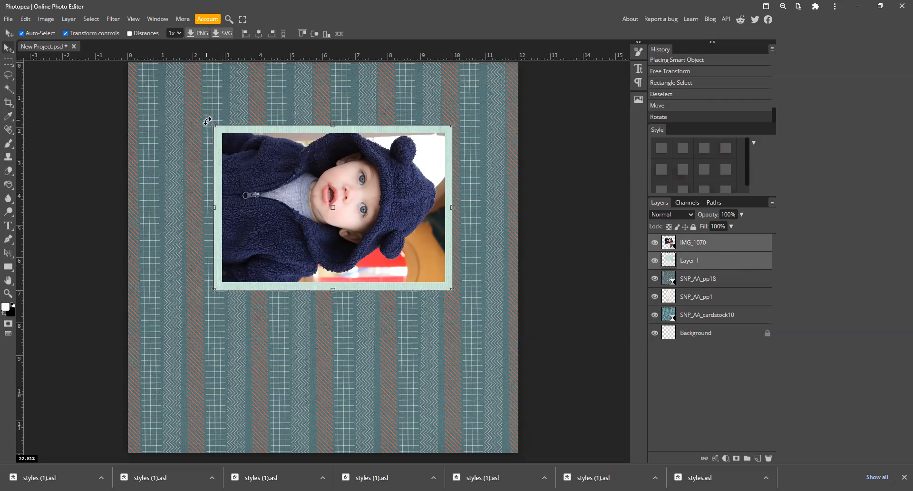
key("ctrl+t")
left_click_drag(233, 235, 294, 263)
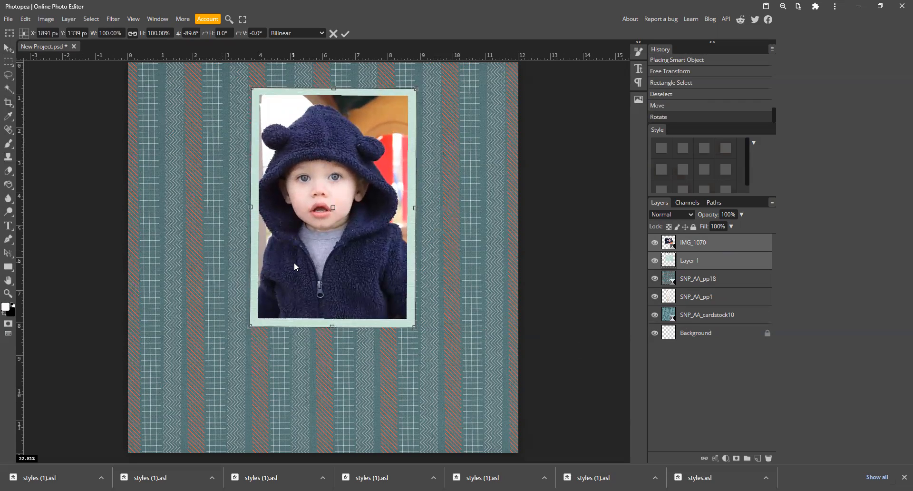
left_click_drag(297, 216, 230, 256)
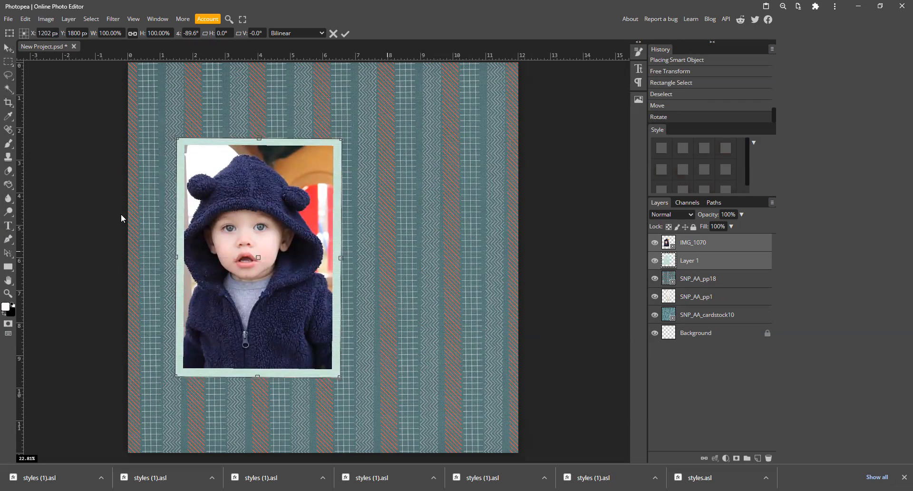
right_click(8, 64)
key("Return")
Copy a full-width strip of SNP_AA_pp18 about 2 in high to a new layer and delete the full-size SNP_AA_pp18 layer.
left_click_drag(129, 244, 518, 311)
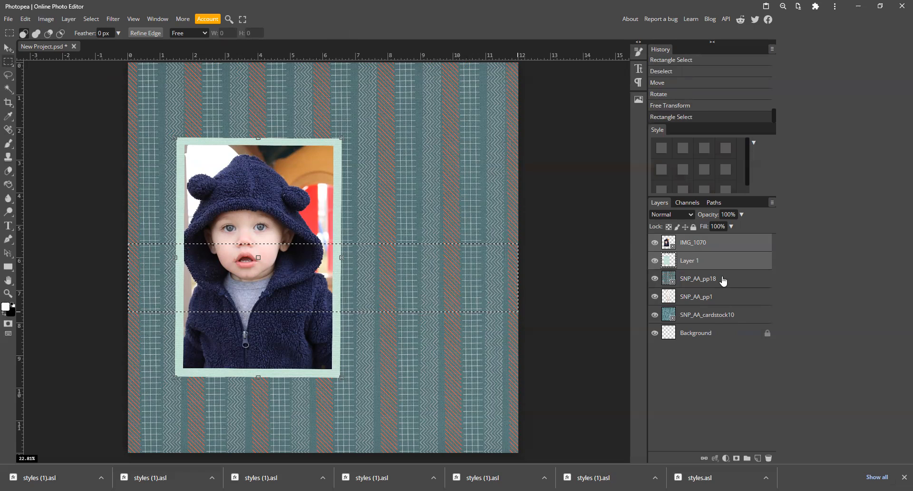
left_click(708, 282)
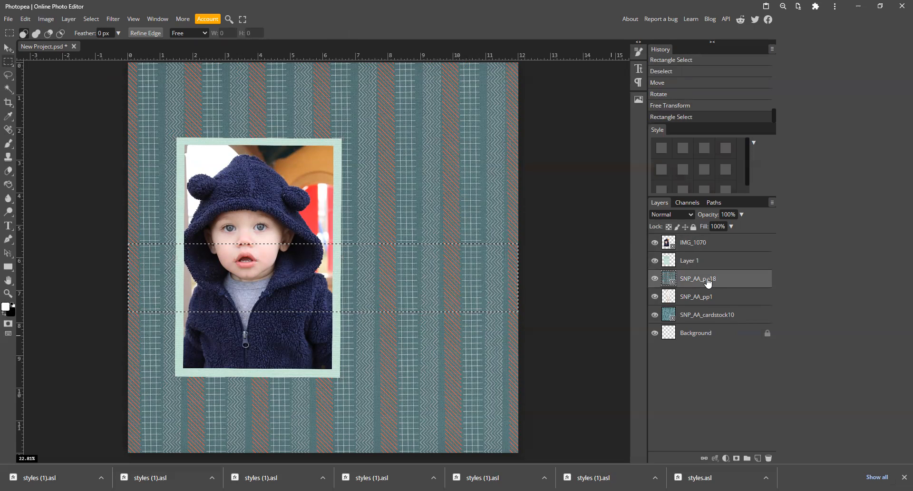
key("ctrl+j")
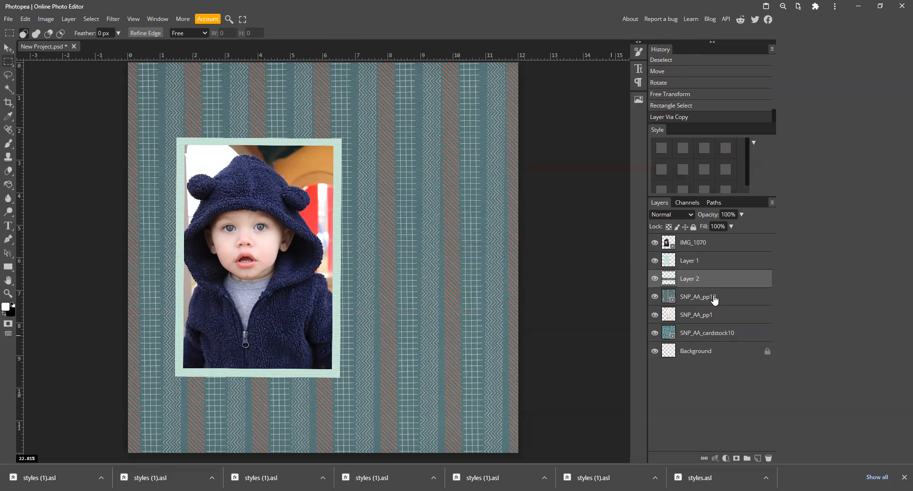
left_click(714, 298)
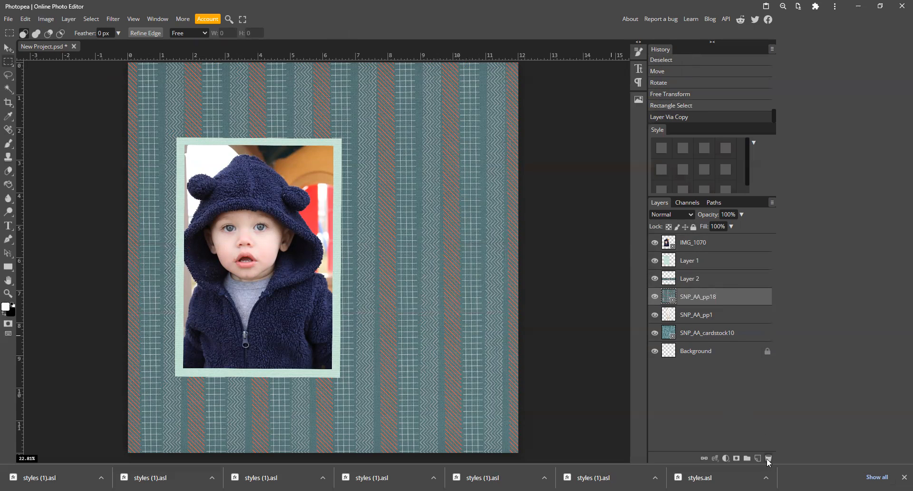
left_click(768, 458)
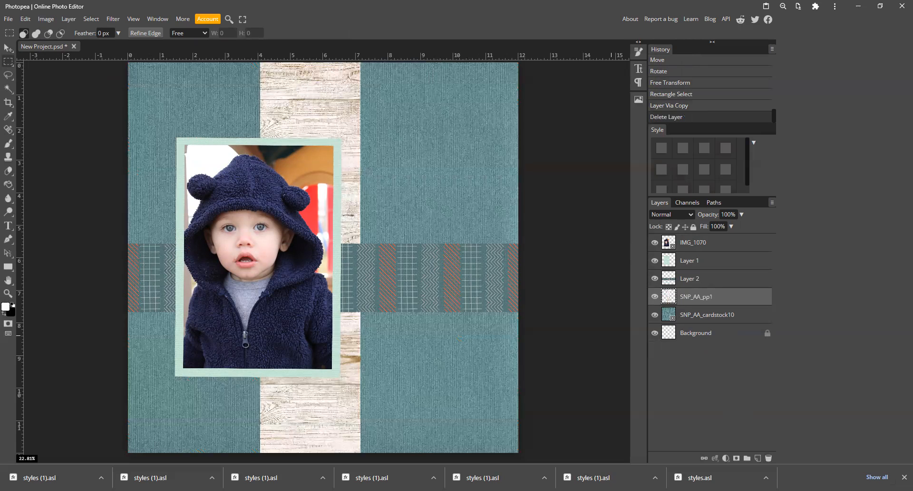
Rotate the wood strip by -89.9° to horizontal and position it across the page behind the patterned strip, at about X 1801, Y 2046 px.
left_click(8, 48)
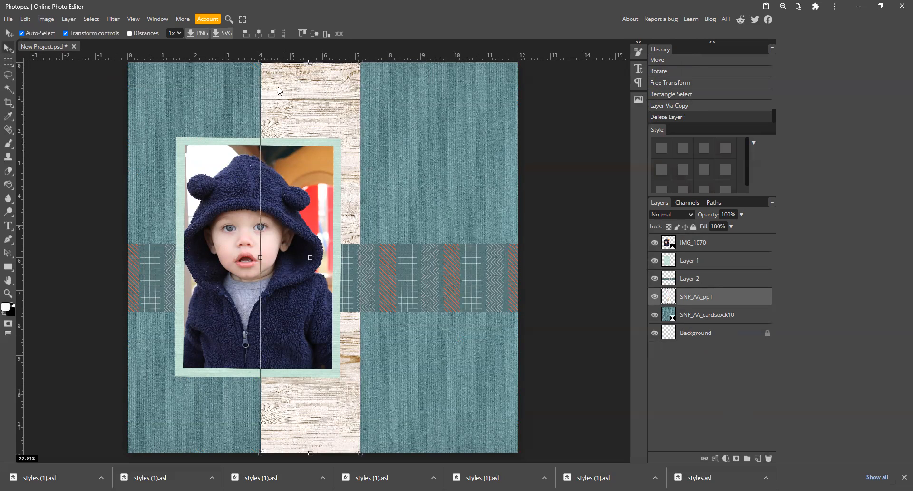
left_click_drag(256, 61, 89, 319)
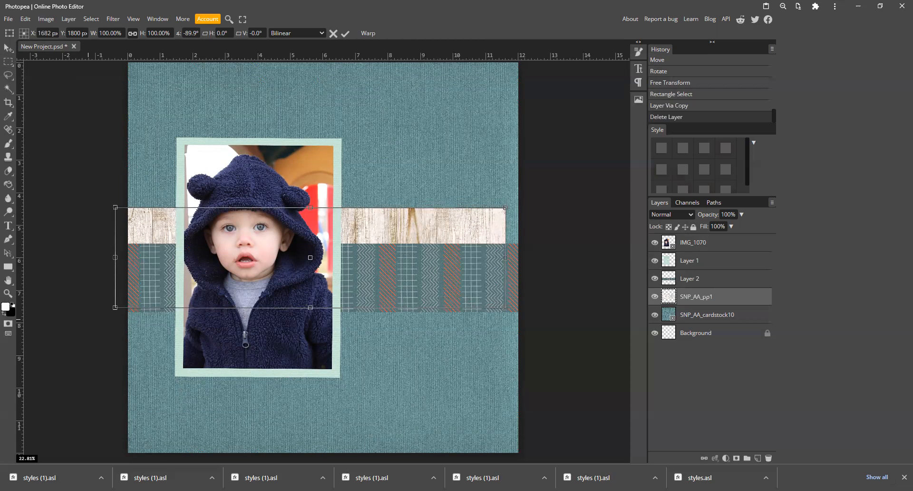
left_click_drag(141, 225, 152, 244)
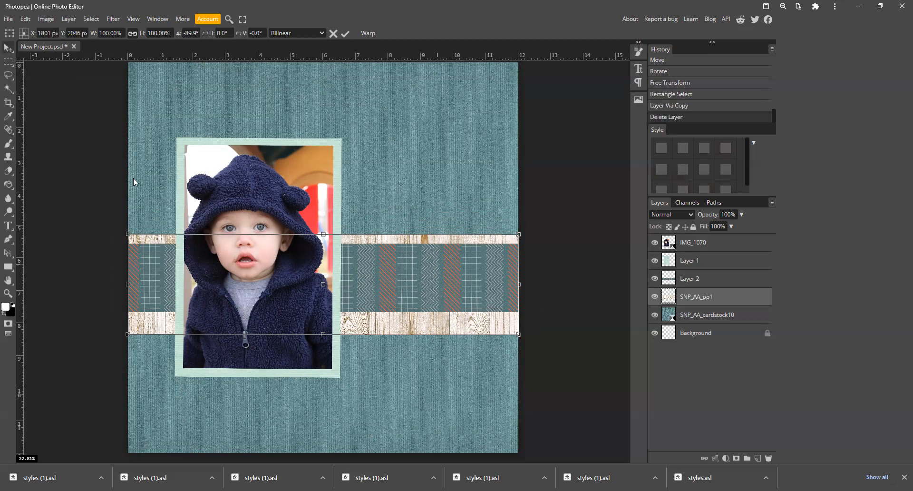
key("Return")
Nudge the patterned strip down until it is vertically centred on the wood strip, then deselect the layer.
left_click(445, 295)
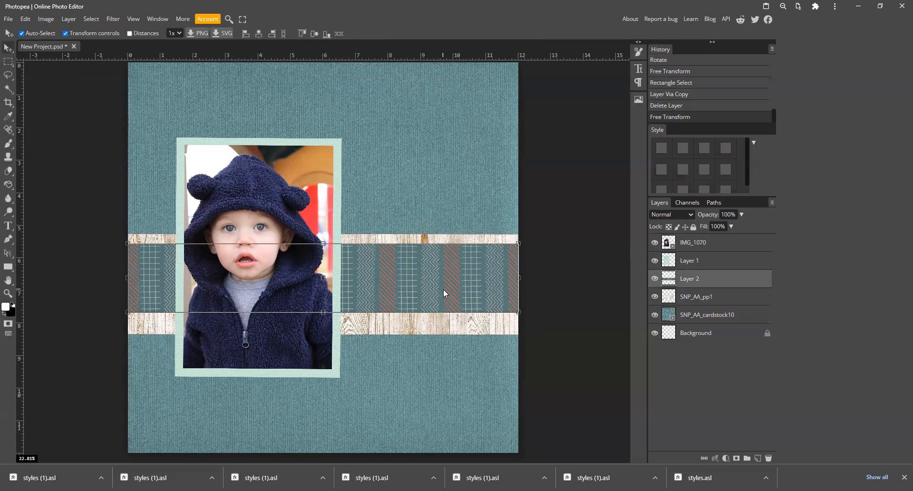
key("Down")
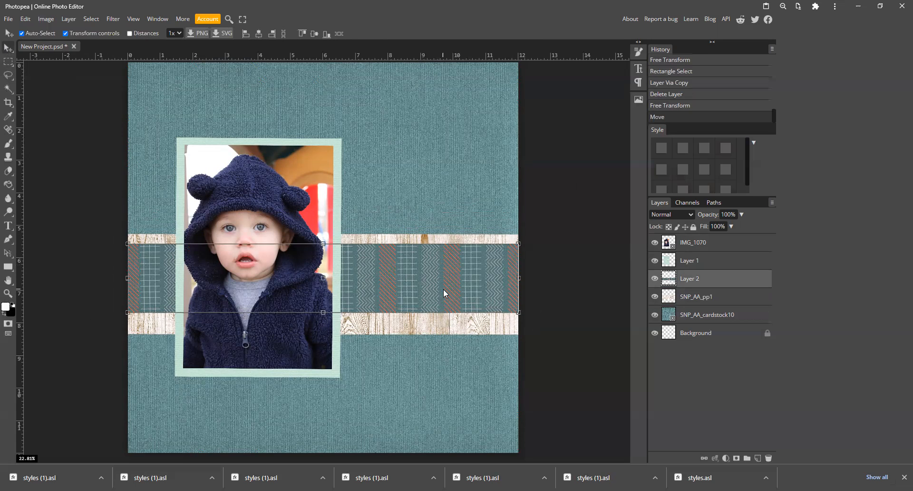
key("shift+Down")
key("shift+Down")
key("shift+Down")
key("shift+Down")
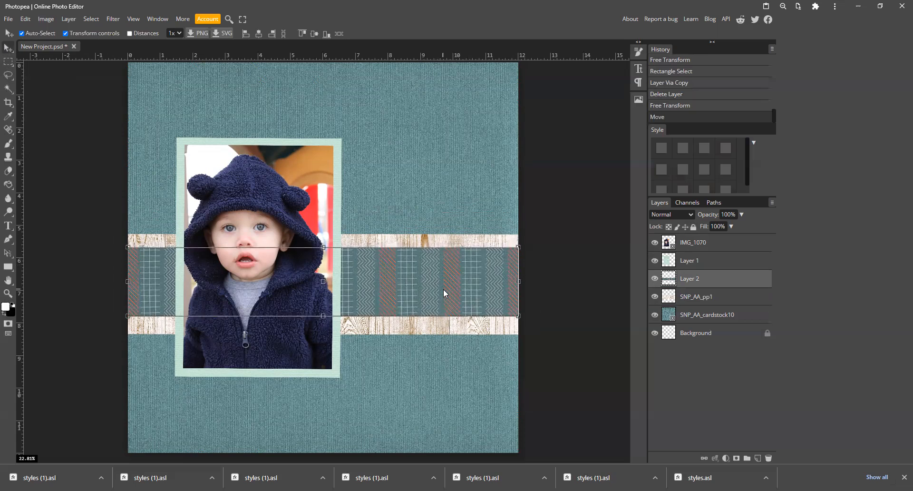
key("Down")
key("Down")
key("Down")
key("Down")
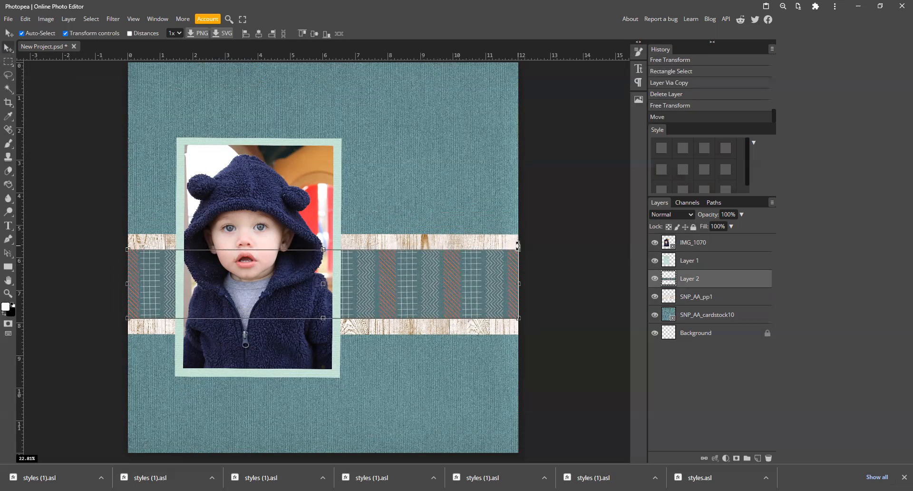
left_click(570, 223)
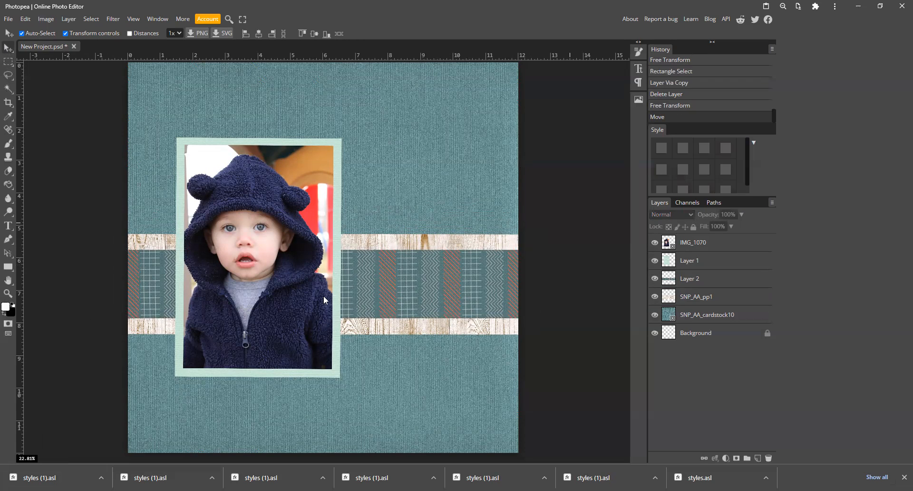
Place the SNP_AA_Ribbon3 file from the Shadow And Text Tutorial folder directly above the patterned strip layer.
left_click(388, 284)
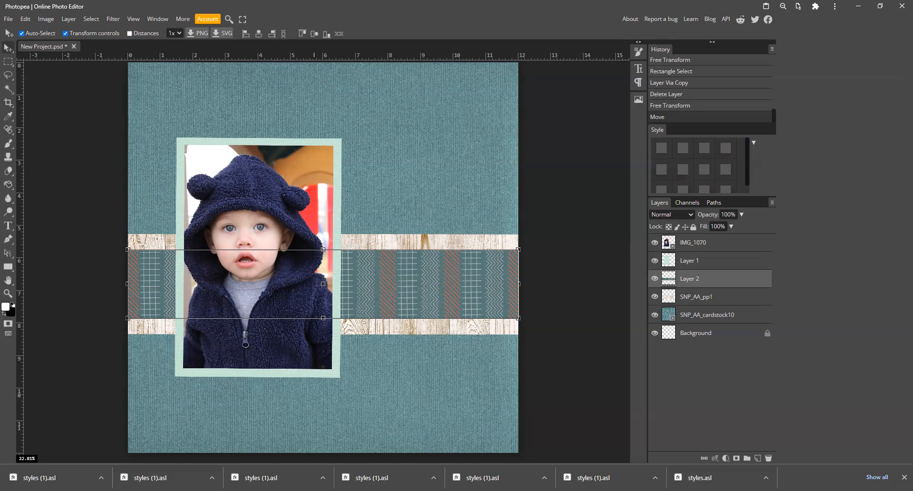
key("alt+Tab")
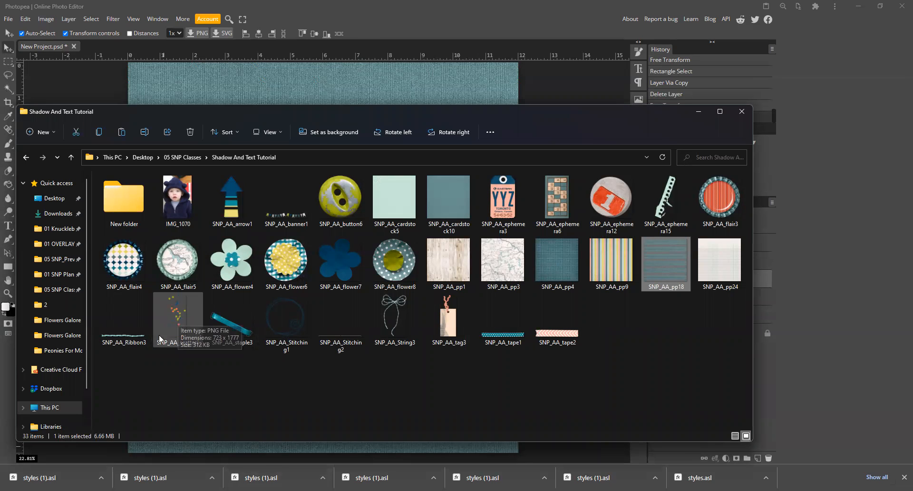
left_click_drag(119, 338, 238, 96)
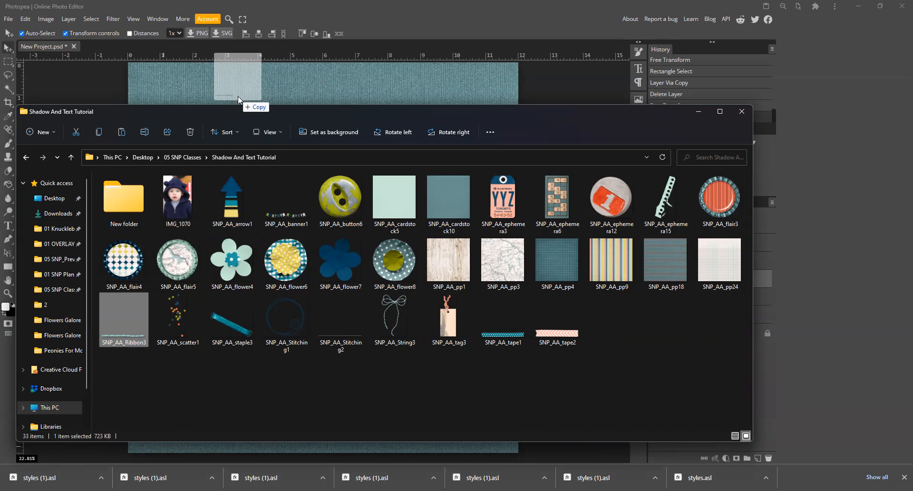
left_click_drag(238, 96, 238, 96)
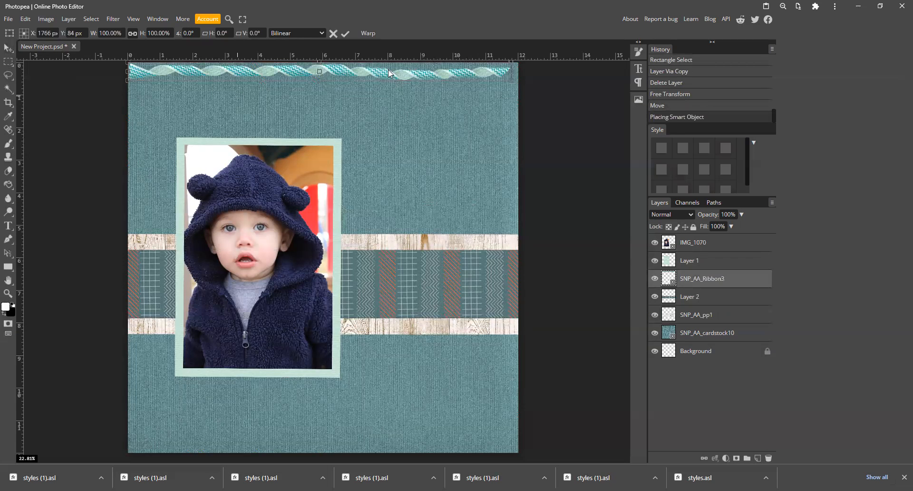
Move the ribbon onto the middle of the patterned strip at about X 1834, Y 2040 px, then deselect it.
left_click_drag(388, 70, 394, 280)
key("shift+Up")
key("shift+Up")
key("shift+Up")
key("Up")
key("Up")
key("Up")
key("Up")
key("Up")
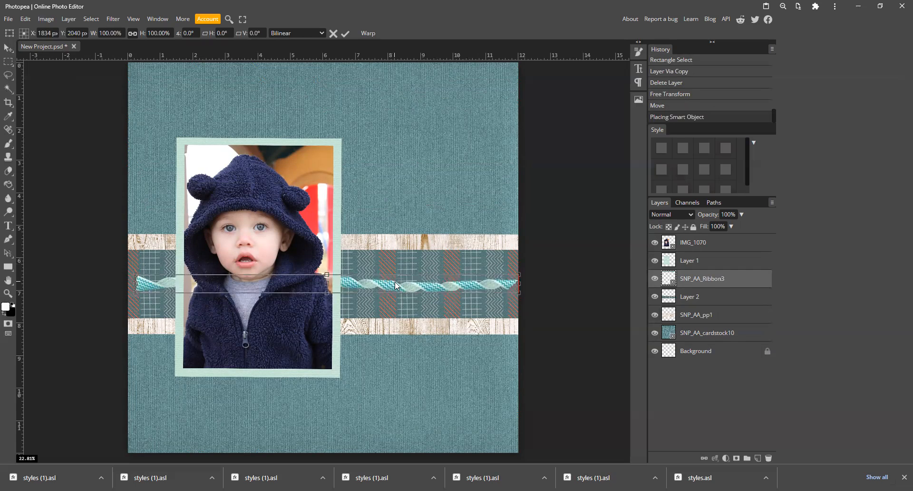
key("Return")
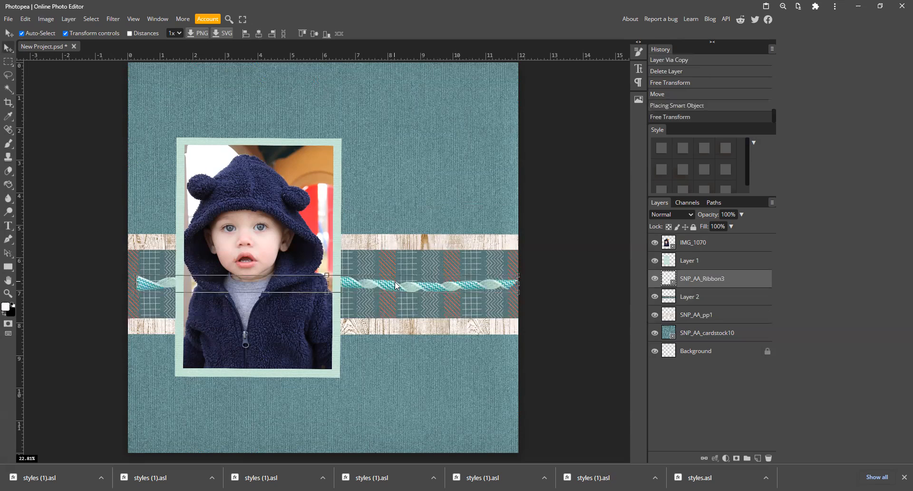
left_click(599, 230)
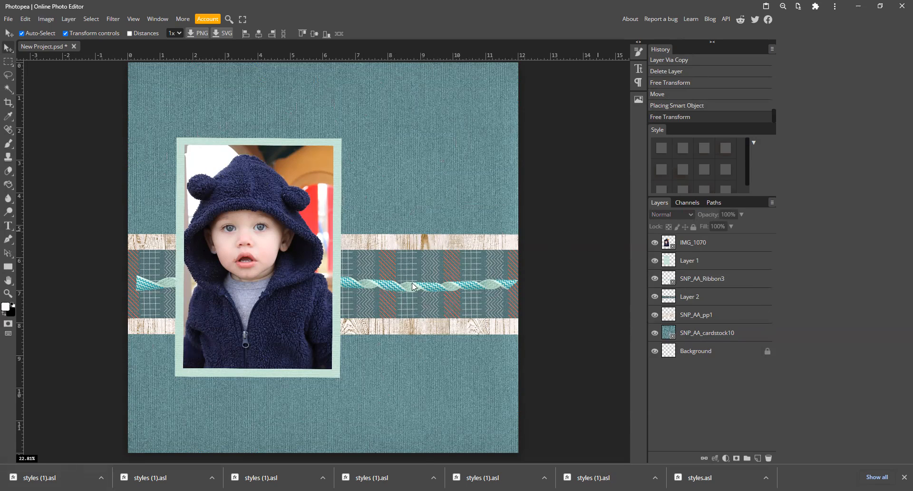
Place the SNP_AA_pp3 map paper from the kit folder directly above the SNP_AA_cardstock10 layer.
left_click(671, 336)
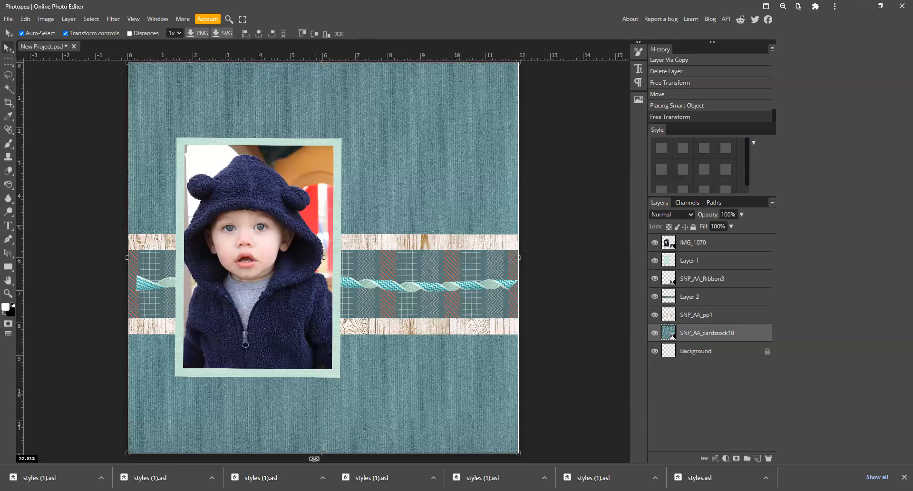
key("alt+Tab")
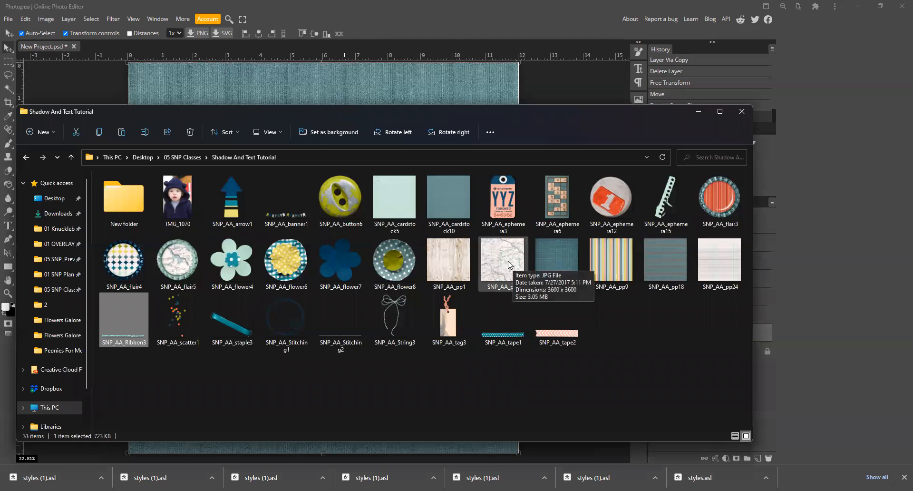
left_click(510, 264)
left_click_drag(503, 262, 365, 94)
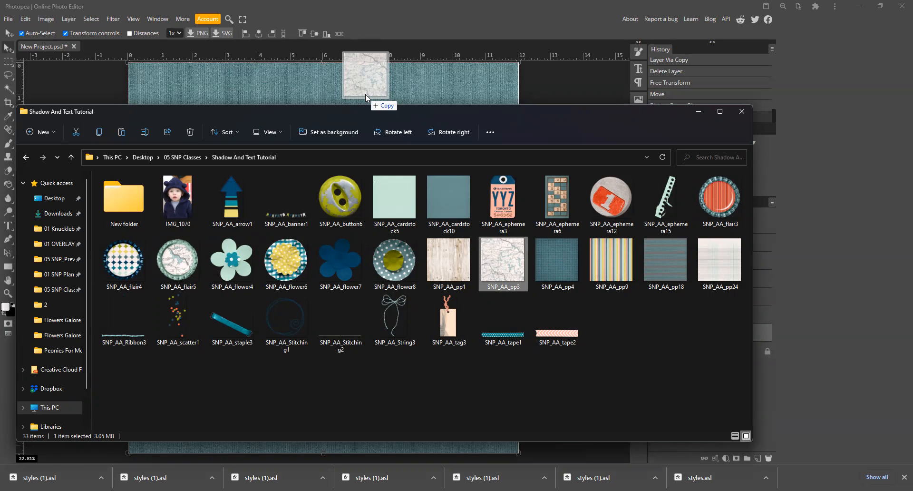
left_click_drag(365, 94, 366, 94)
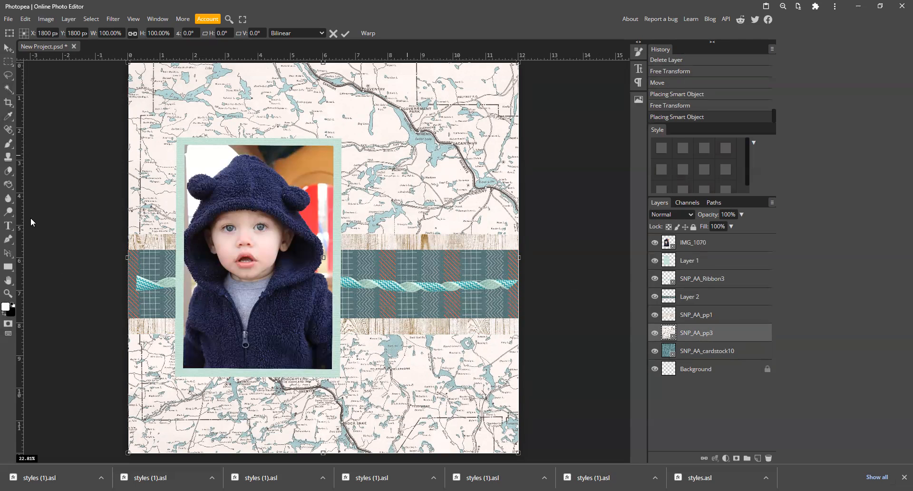
Copy a circle about 10.8 in across from SNP_AA_pp3 to a new layer and delete the full-size SNP_AA_pp3 layer.
right_click(9, 63)
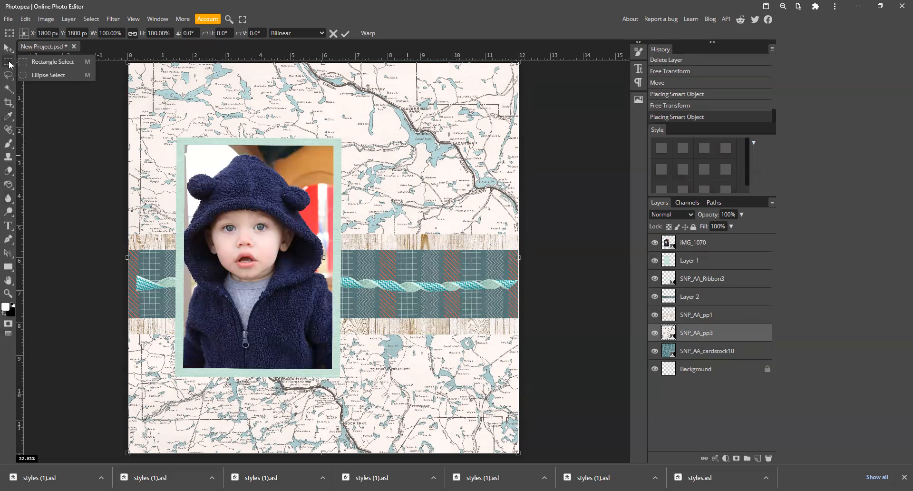
left_click(43, 75)
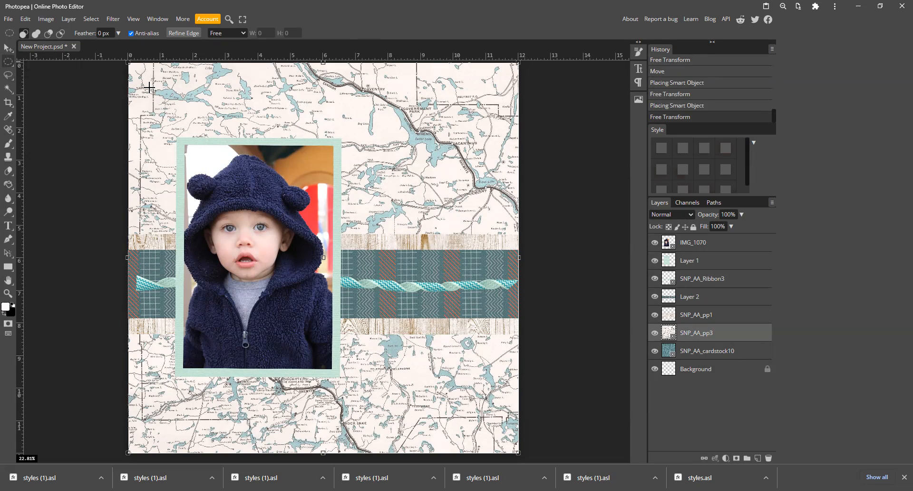
key("shift")
left_click_drag(149, 87, 480, 471)
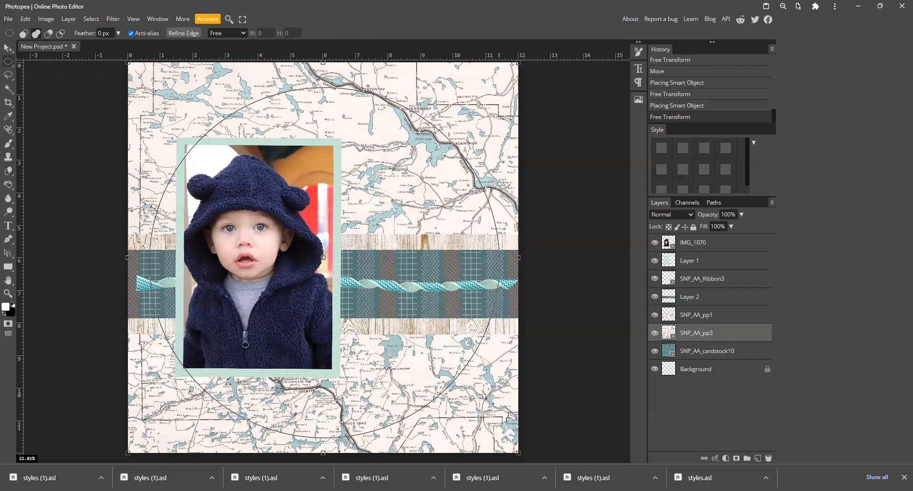
left_click_drag(499, 437, 500, 437)
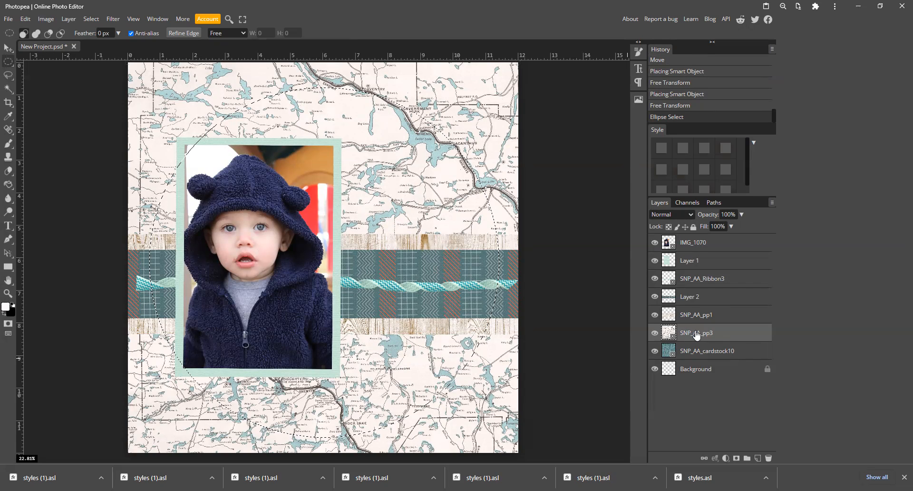
key("ctrl+j")
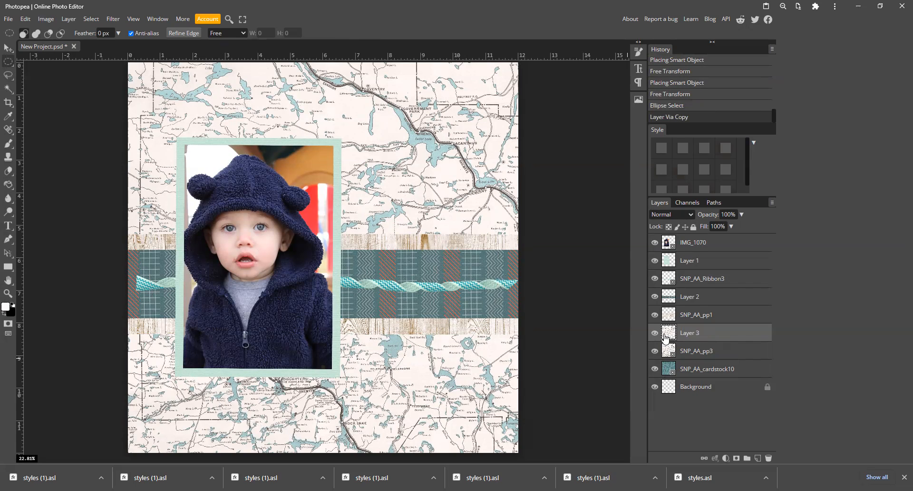
left_click(715, 355)
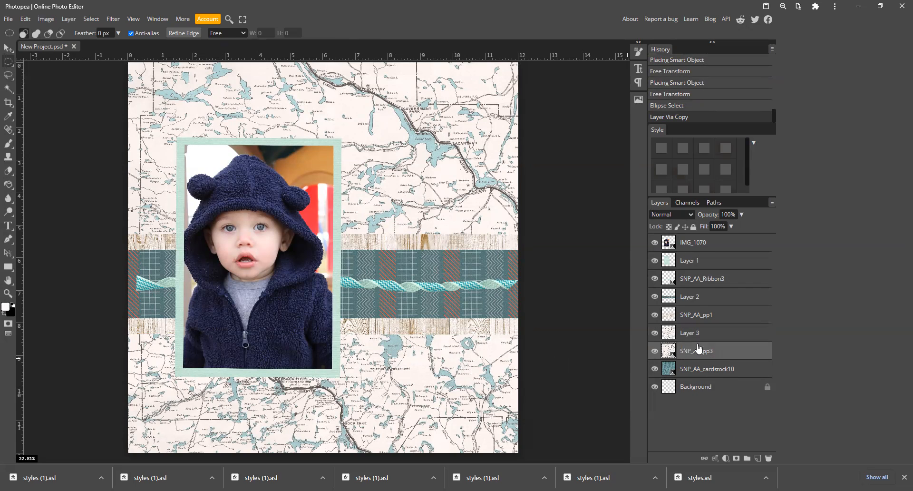
key("Delete")
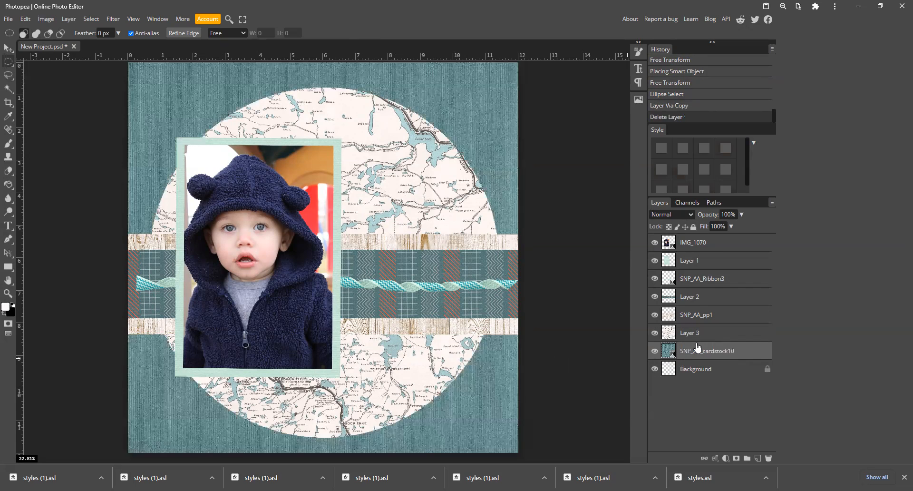
Scale the map circle to about 88.7% and position it behind the photo at about X 1607, Y 1708 px.
left_click(8, 48)
left_click(426, 323)
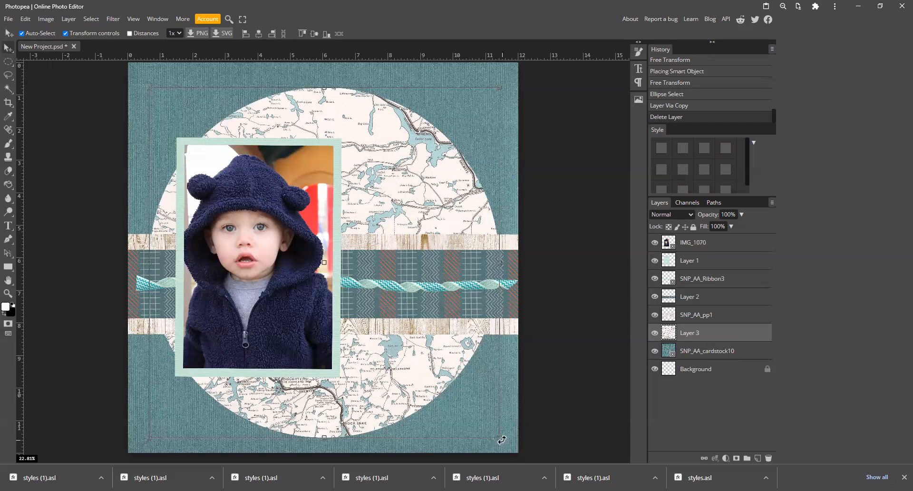
left_click_drag(499, 437, 418, 363)
left_click_drag(364, 196, 357, 235)
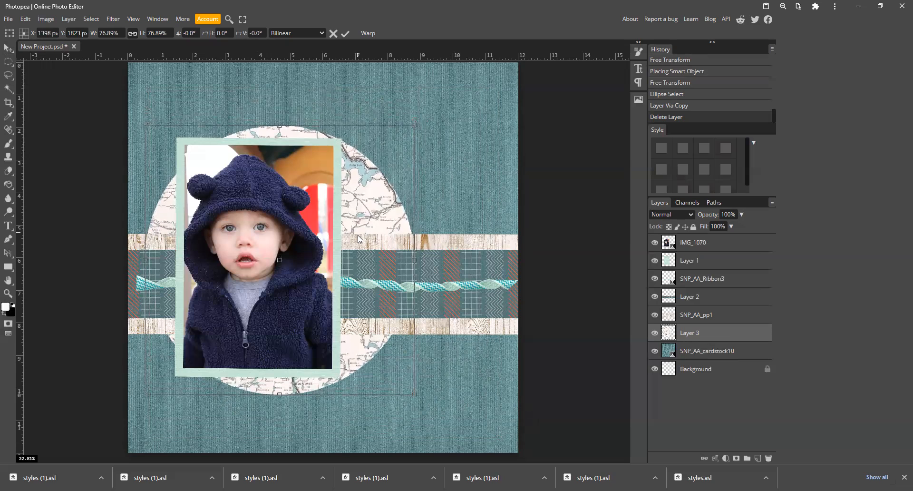
left_click_drag(412, 128, 462, 96)
left_click_drag(396, 150, 400, 154)
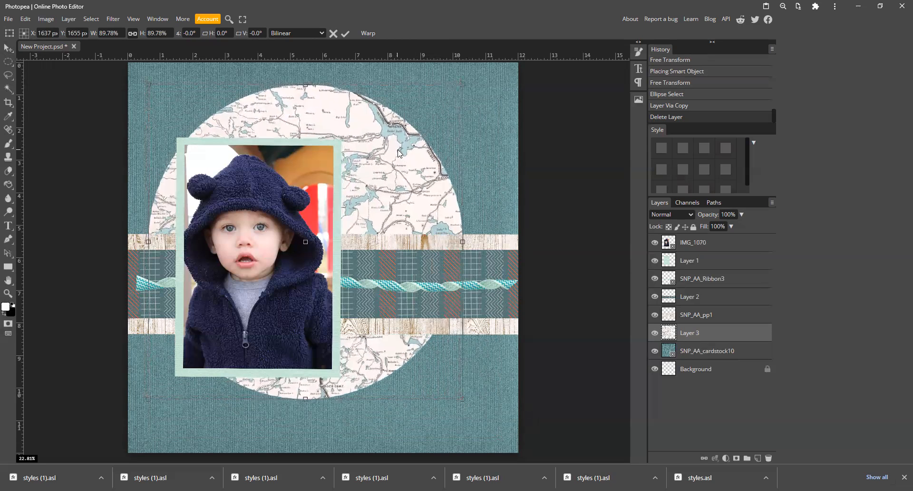
left_click_drag(467, 402, 464, 400)
left_click_drag(366, 204, 364, 212)
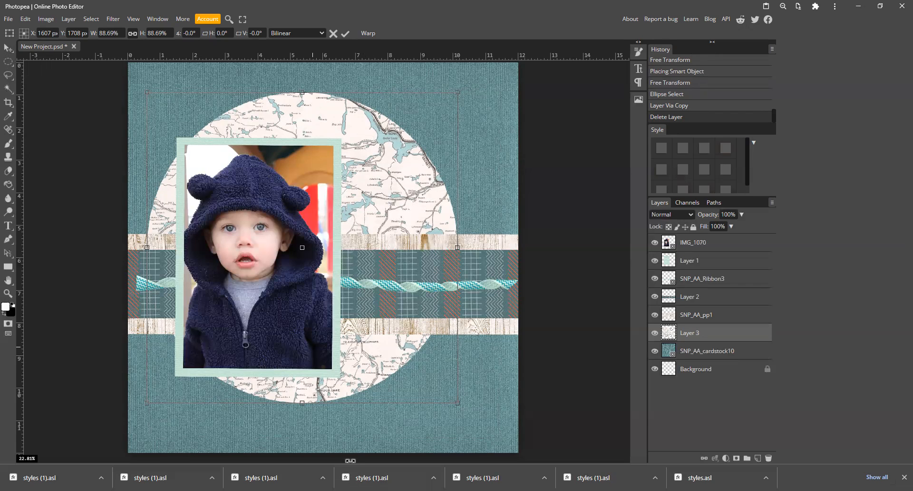
key("alt+Tab")
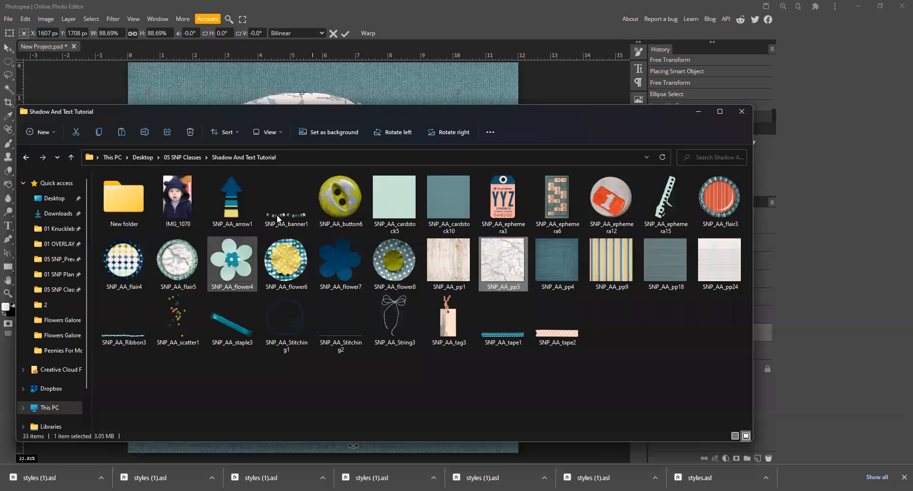
left_click(342, 197, "shift")
left_click(345, 204)
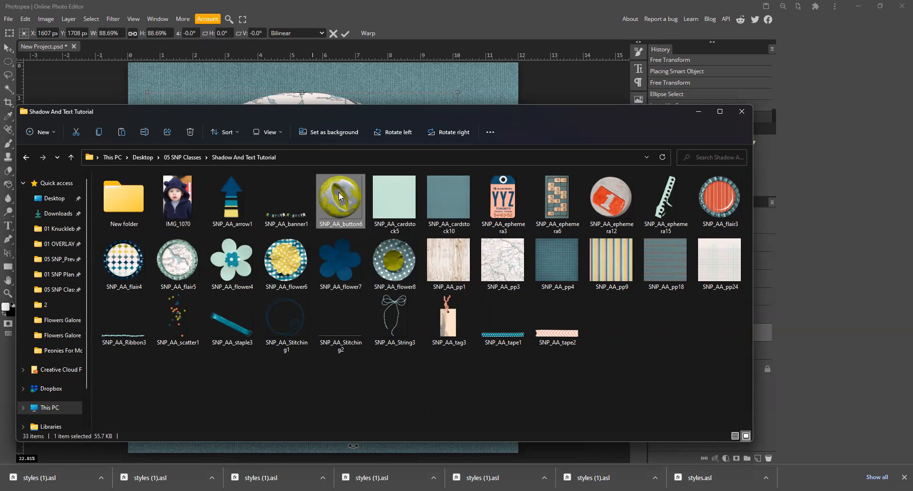
left_click(241, 212, "ctrl")
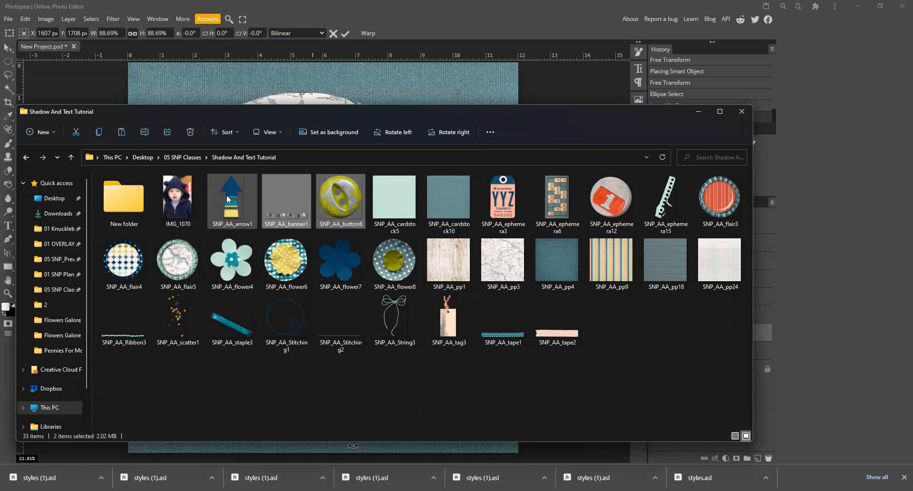
left_click(288, 270, "ctrl")
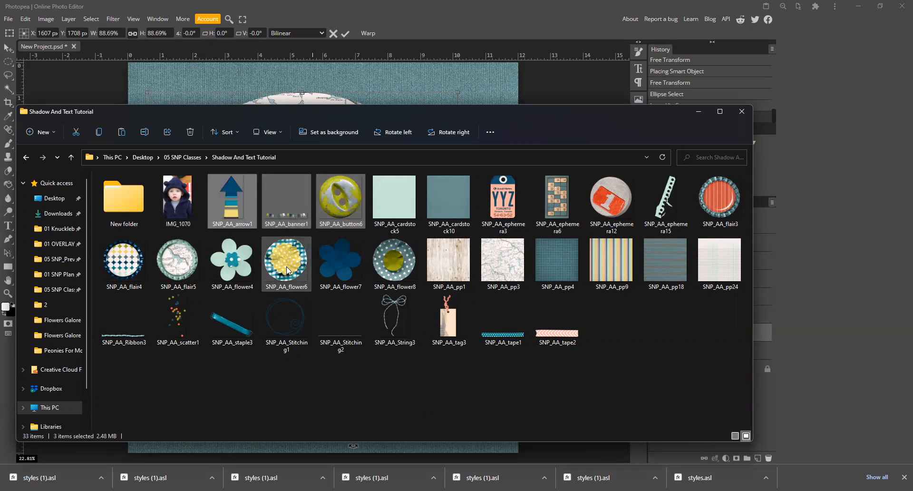
left_click(395, 261, "ctrl")
key("ctrl+c")
key("ctrl+v")
left_click(340, 273, "ctrl")
left_click(339, 272, "ctrl")
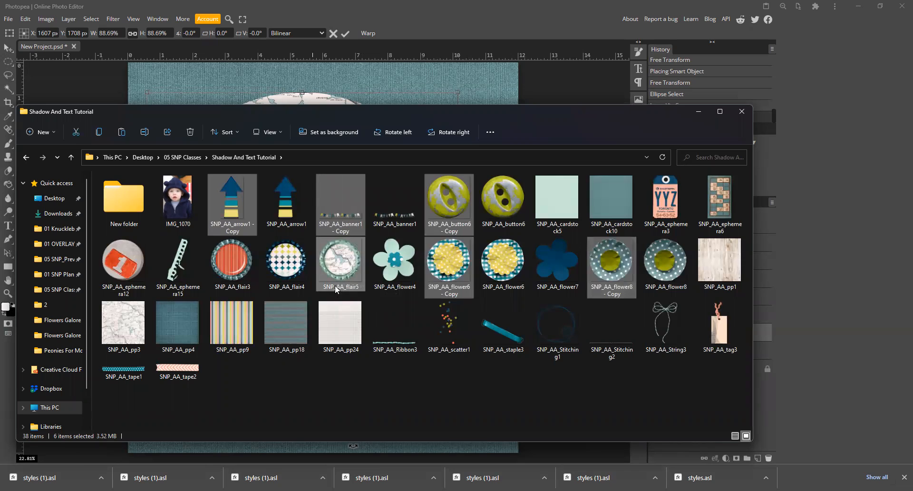
key("Delete")
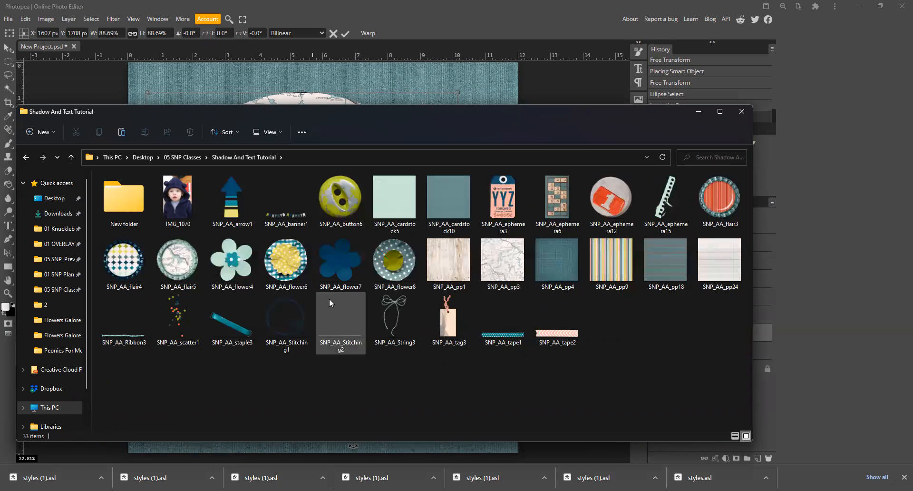
left_click(233, 196)
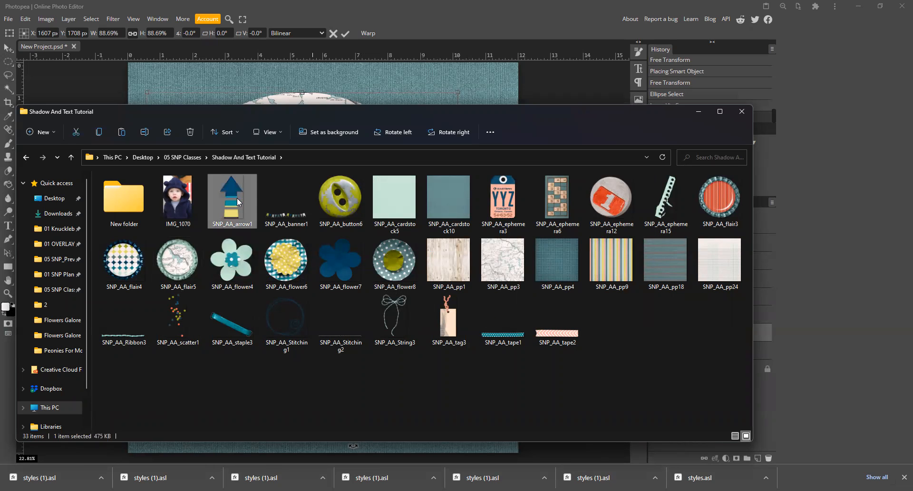
left_click(278, 216, "ctrl")
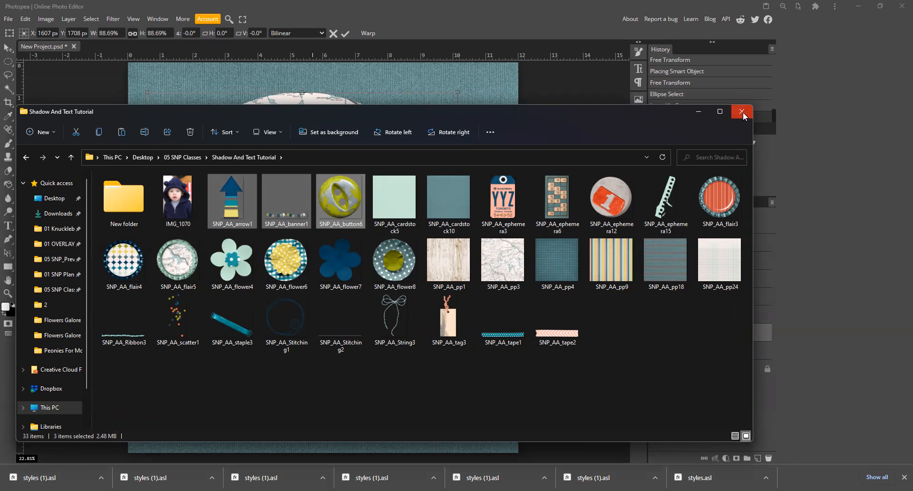
left_click(699, 115)
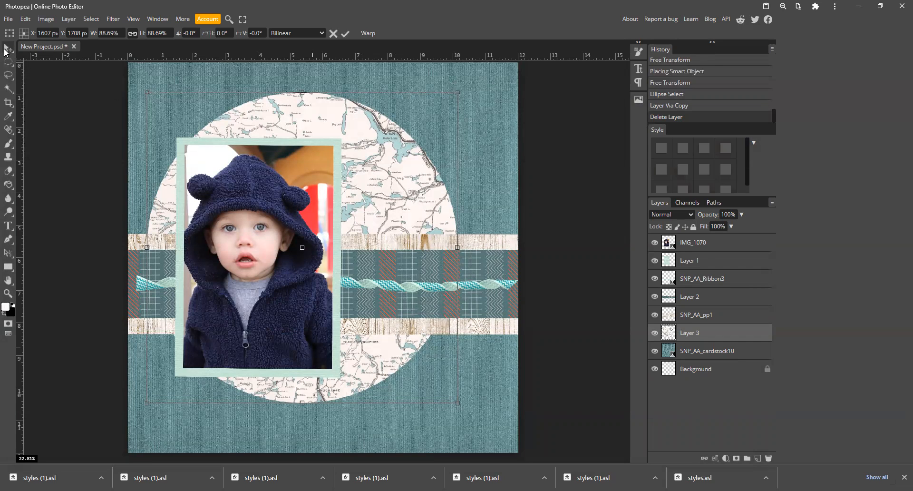
Apply the map circle's transform and open the Shadow And Text Tutorial folder to place kit files.
key("Return")
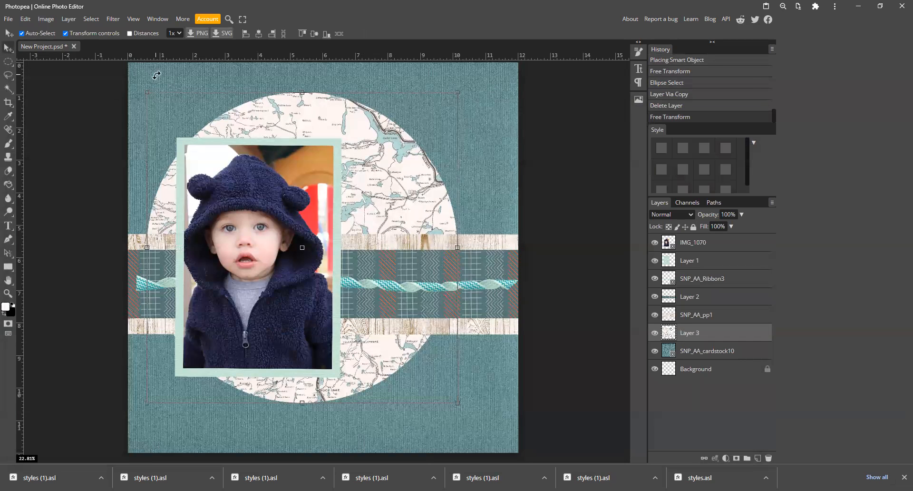
left_click(8, 20)
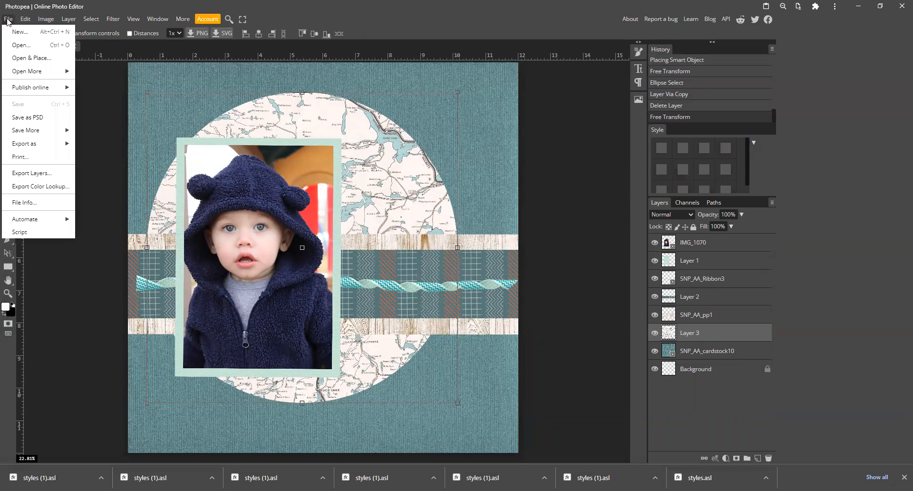
left_click(21, 58)
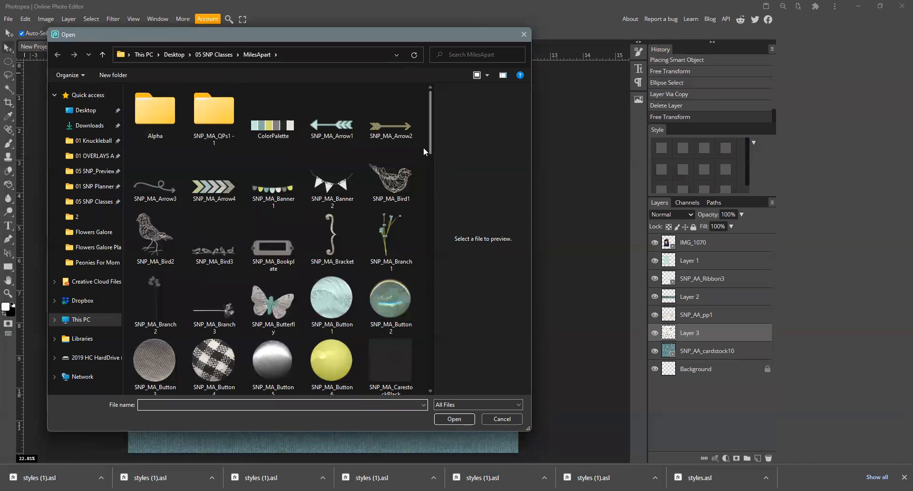
left_click(208, 56)
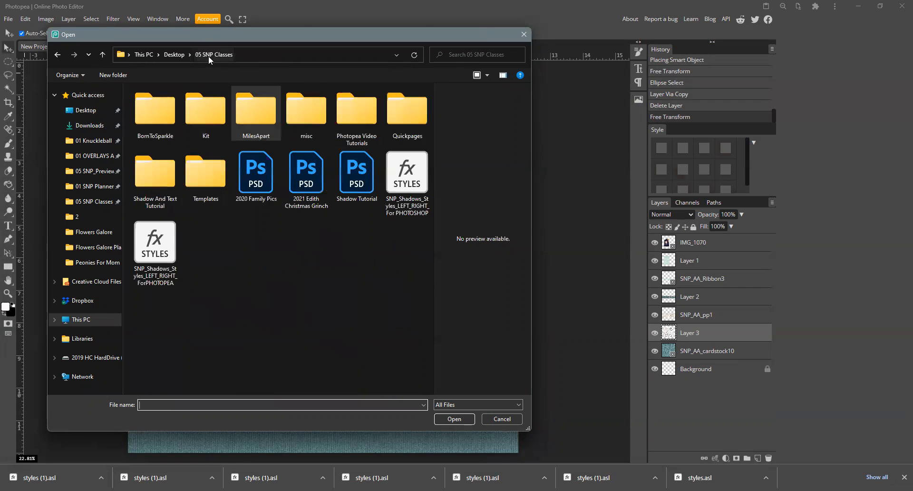
left_click(139, 170)
double_click(139, 170)
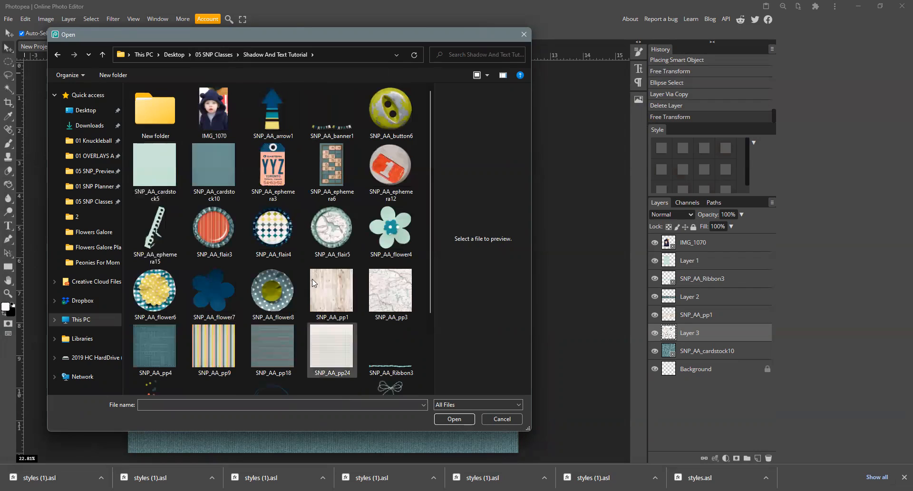
Select the kit files from SNP_AA_arrow1 through SNP_AA_flower8, leaving out SNP_AA_cardstock5 and SNP_AA_cardstock10.
left_click(275, 124)
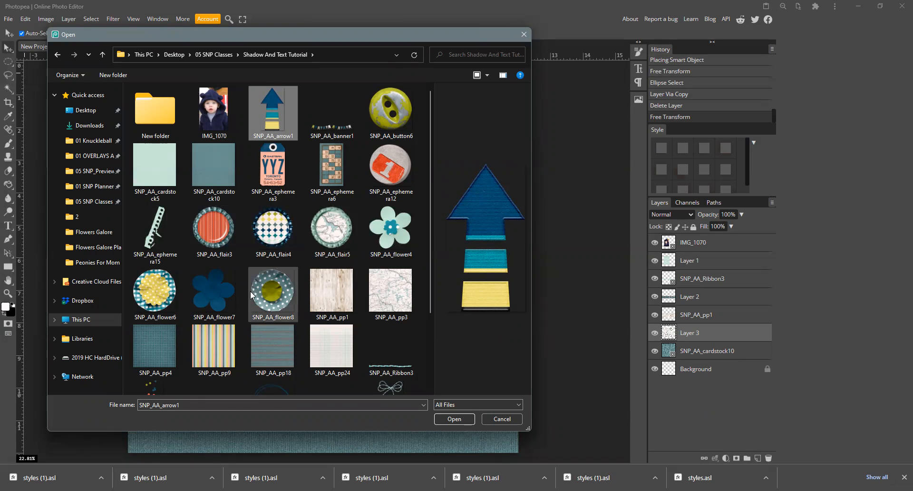
left_click(265, 295, "shift")
left_click(228, 163, "ctrl")
left_click(156, 171, "ctrl")
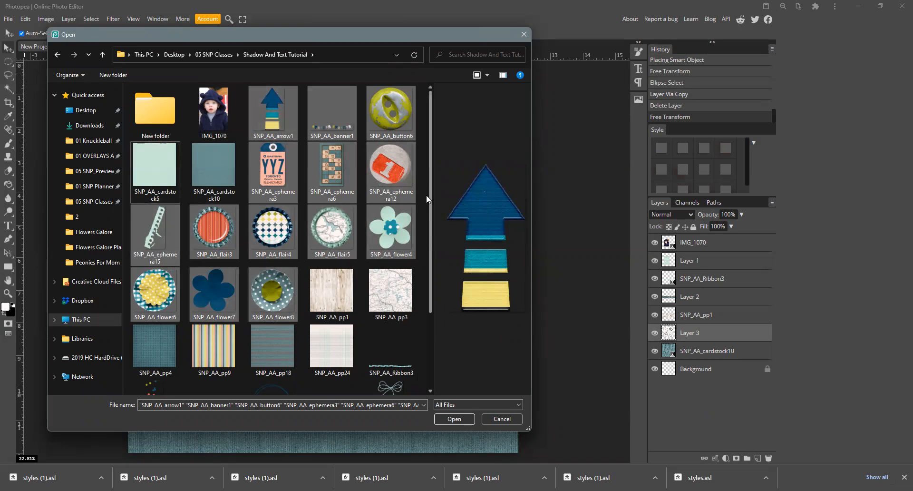
Add SNP_AA_scatter1, staple3, Stitching1, Stitching2, String3, tag3, tape1 and tape2 to the selection and place all the chosen files on the page.
left_click_drag(431, 203, 435, 287)
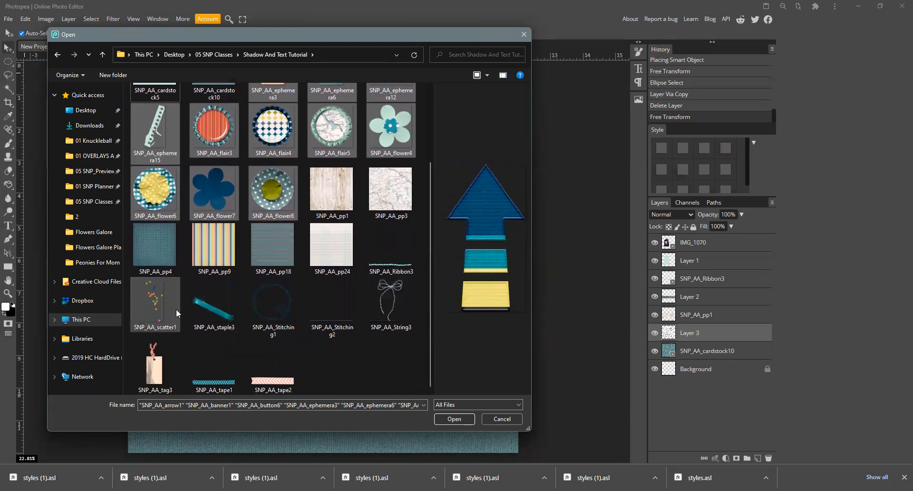
left_click(155, 306, "ctrl")
left_click(214, 305, "ctrl")
left_click(256, 309, "ctrl")
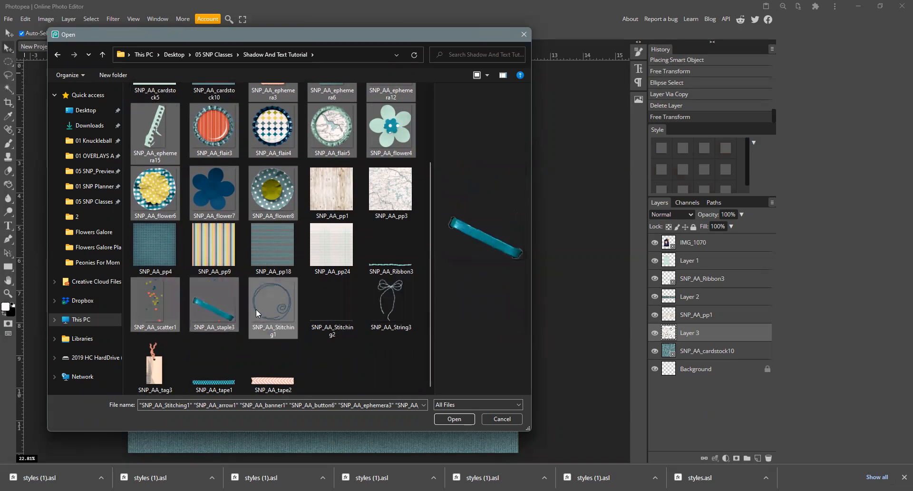
left_click(332, 312, "ctrl")
left_click(384, 311, "ctrl")
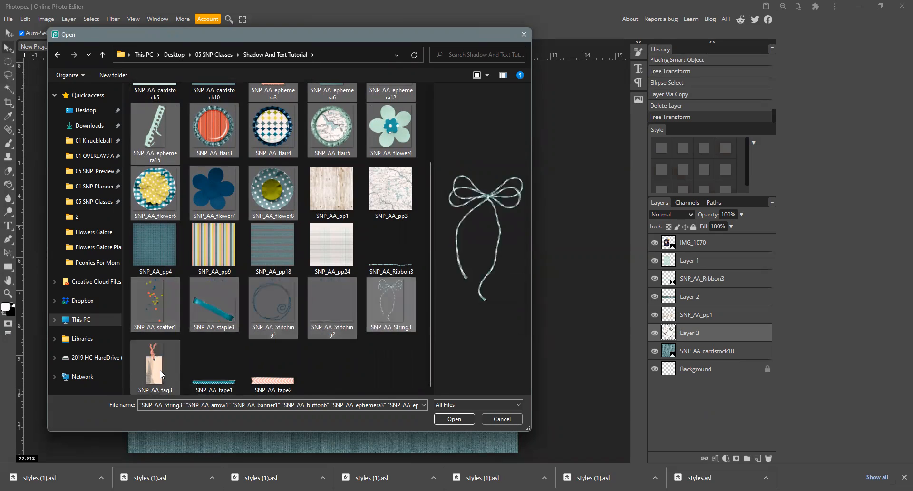
left_click(158, 364, "ctrl")
left_click(209, 388, "ctrl")
left_click(260, 364, "ctrl")
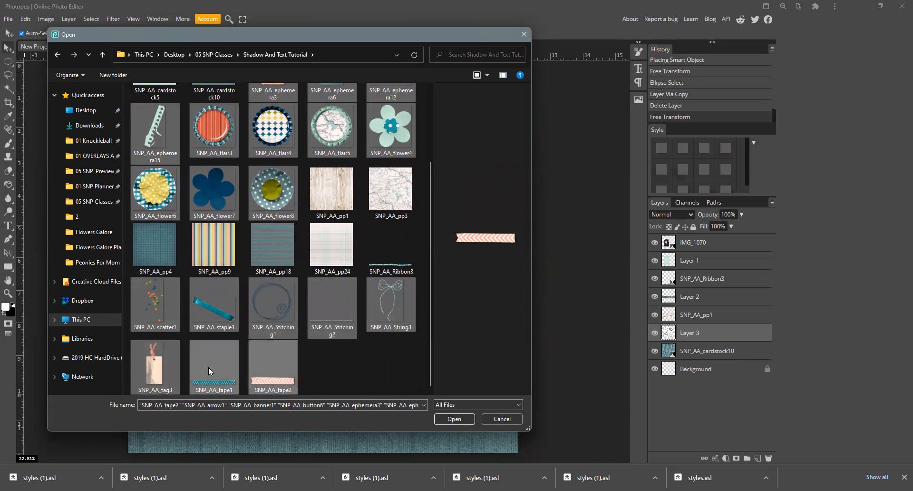
left_click(451, 418)
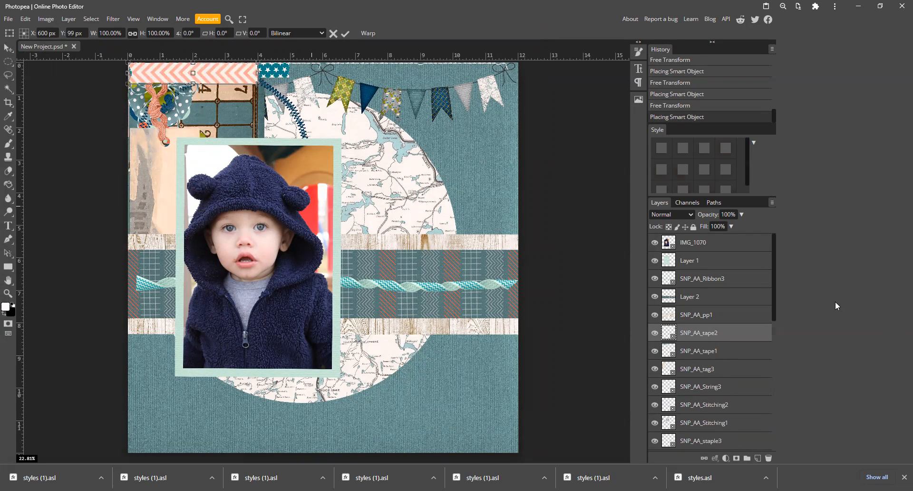
Move SNP_AA_tape2 onto the photo's upper edge at about X 1174, Y 734 px and raise it above the IMG_1070 layer.
left_click_drag(773, 273, 776, 290)
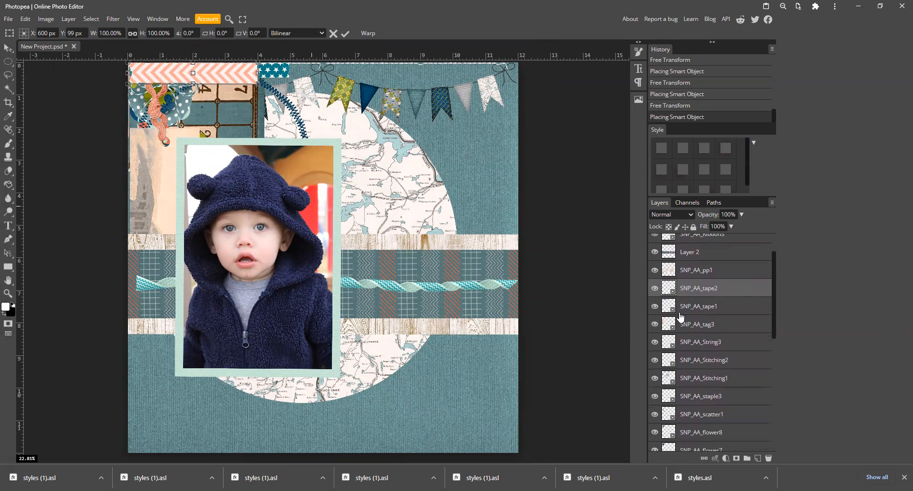
left_click_drag(775, 309, 776, 313)
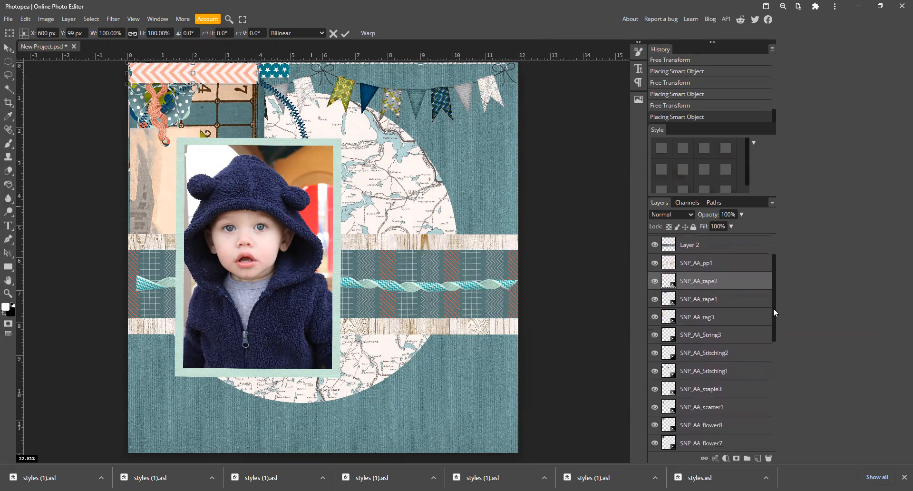
mouse_move(238, 75)
left_mouse_down()
mouse_move(234, 95)
mouse_move(285, 164)
mouse_move(352, 199)
mouse_move(244, 71)
mouse_move(242, 80)
left_mouse_up()
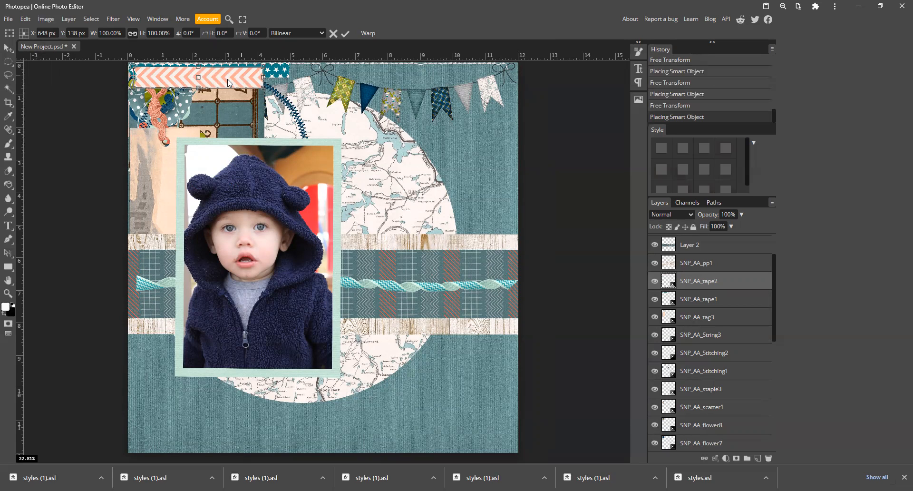
left_click_drag(230, 83, 287, 148)
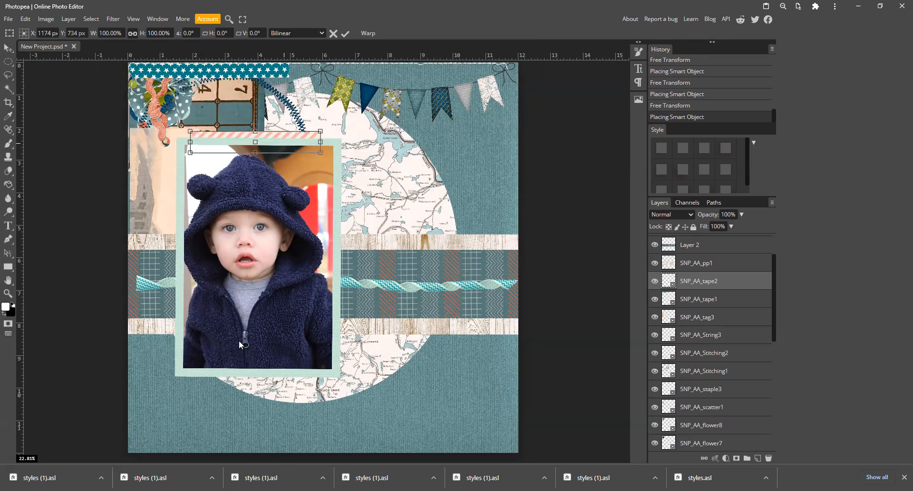
key("ctrl+bracketright")
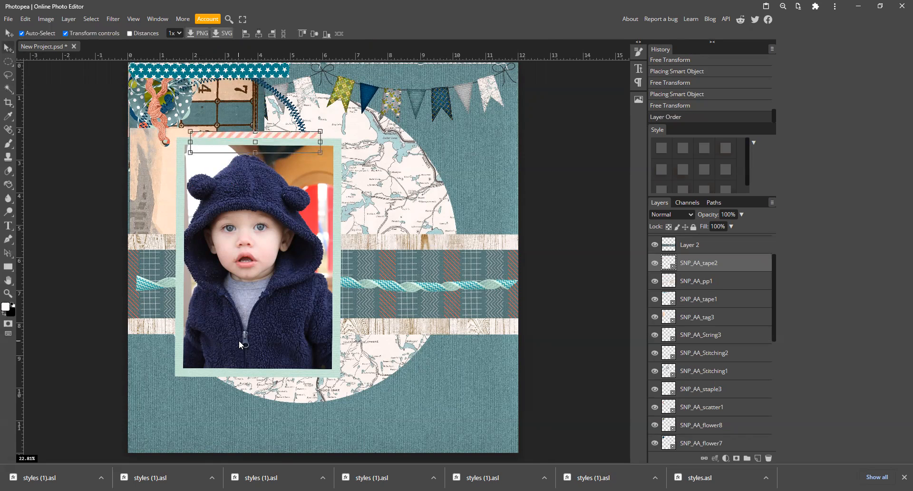
key("ctrl+bracketright")
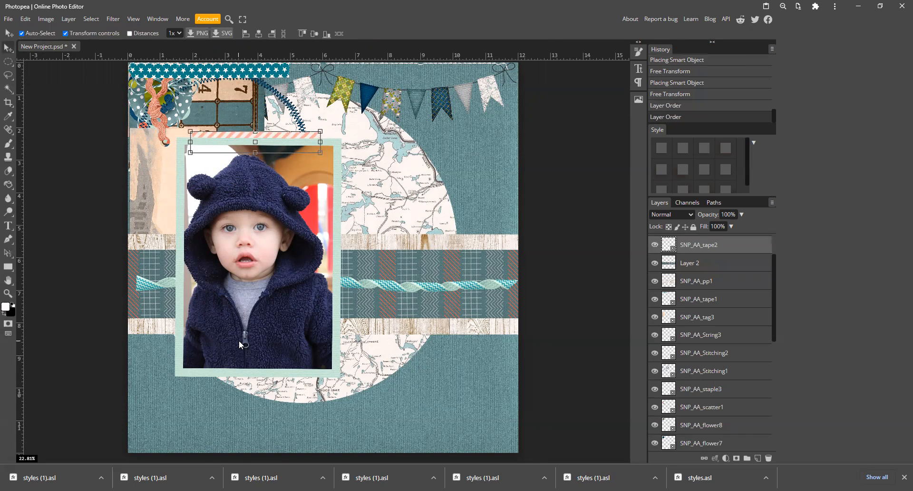
key("ctrl+bracketright")
key("ctrl+bracketright")
key("ctrl+bracketright")
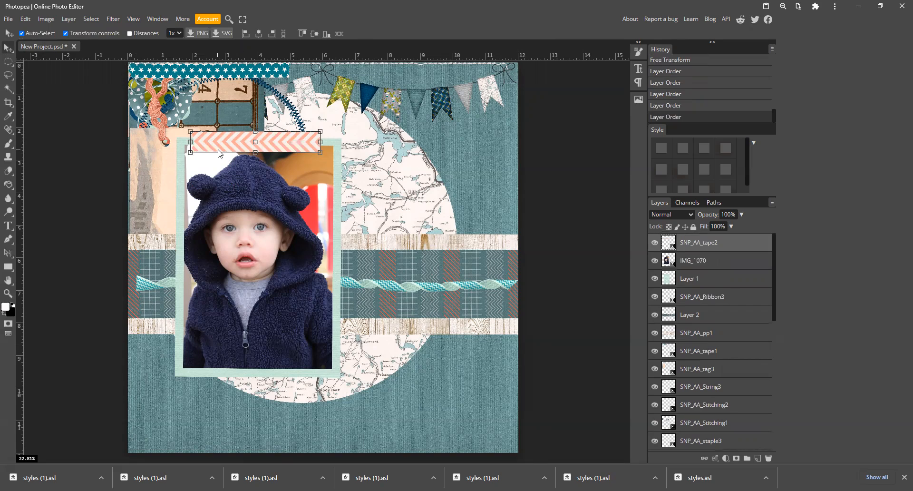
Move the SNP_AA_tape1 star tape over the chevron tape on the photo and stack it directly above SNP_AA_tape2.
left_click(245, 73)
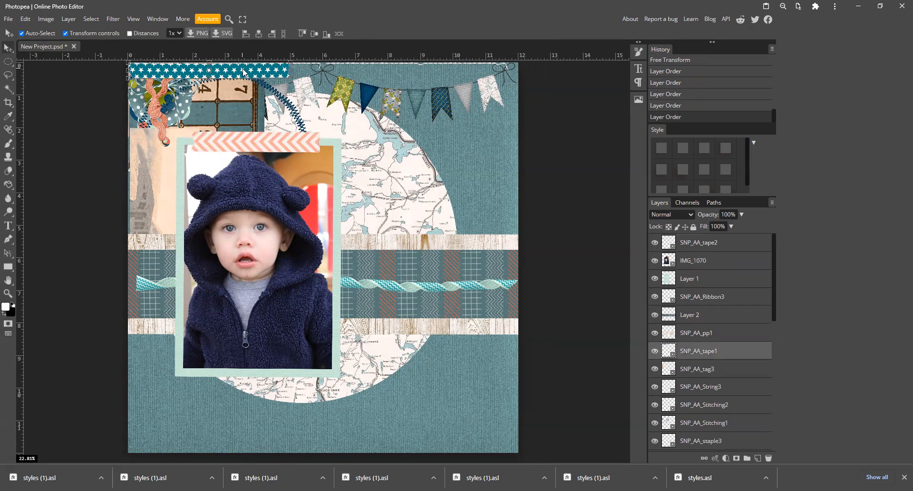
left_click_drag(238, 74, 308, 149)
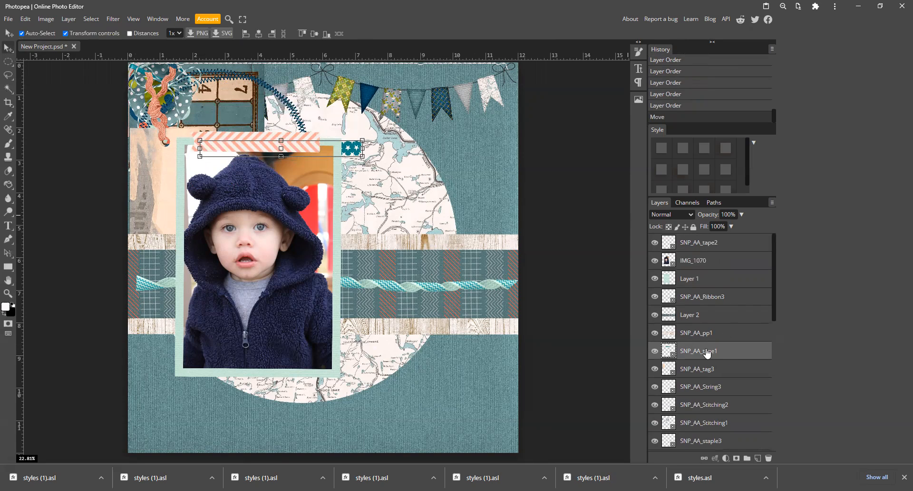
left_click_drag(705, 356, 706, 303)
left_click_drag(707, 236, 706, 252)
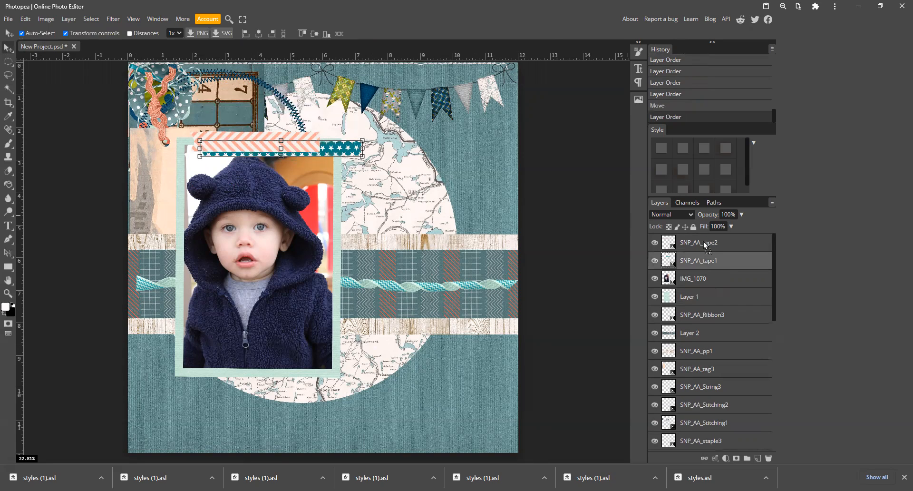
left_click_drag(704, 242, 703, 241)
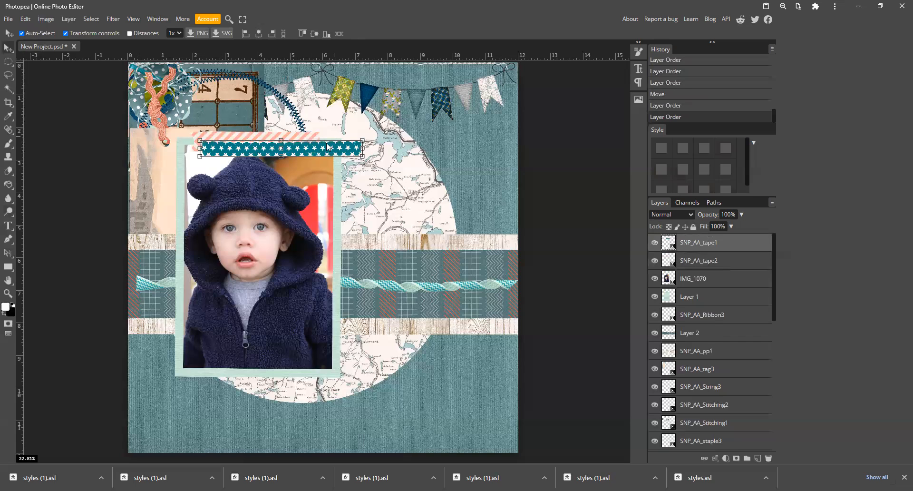
Scale the star tape to about 64.87% at about X 1342, Y 745 px on the chevron tape, then deselect it.
left_click_drag(363, 156, 315, 145)
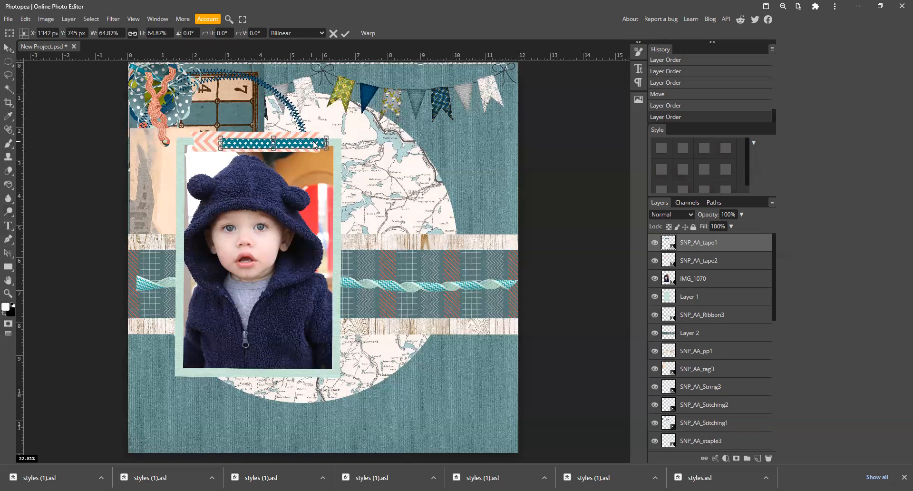
key("Return")
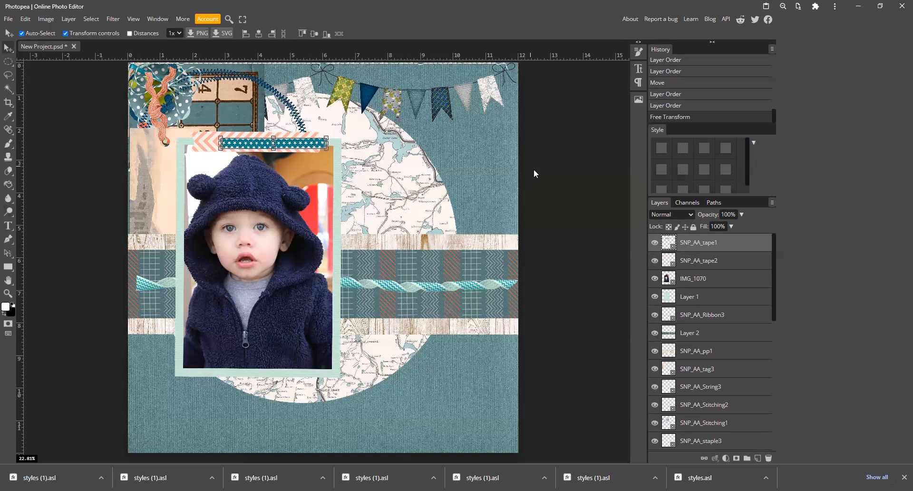
left_click(544, 179)
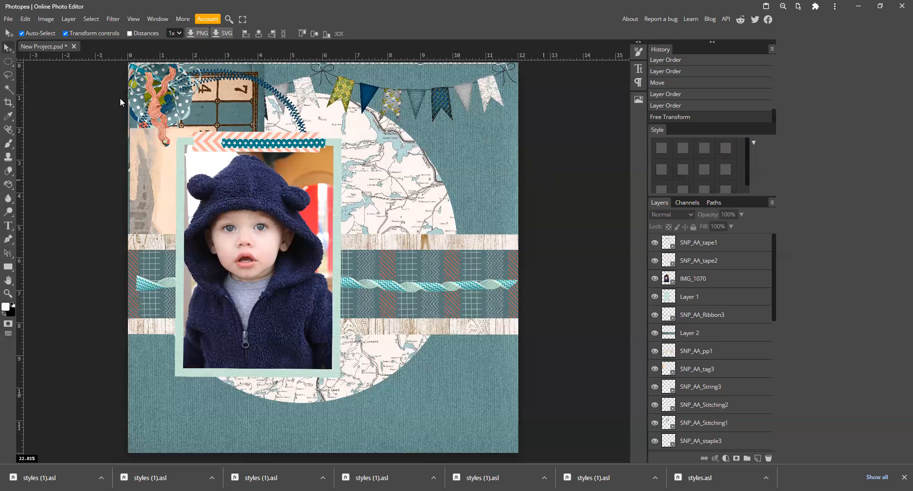
Move SNP_AA_flower4 onto the photo's lower-right corner and raise its layer directly above SNP_AA_tape2.
left_click_drag(152, 128, 360, 365)
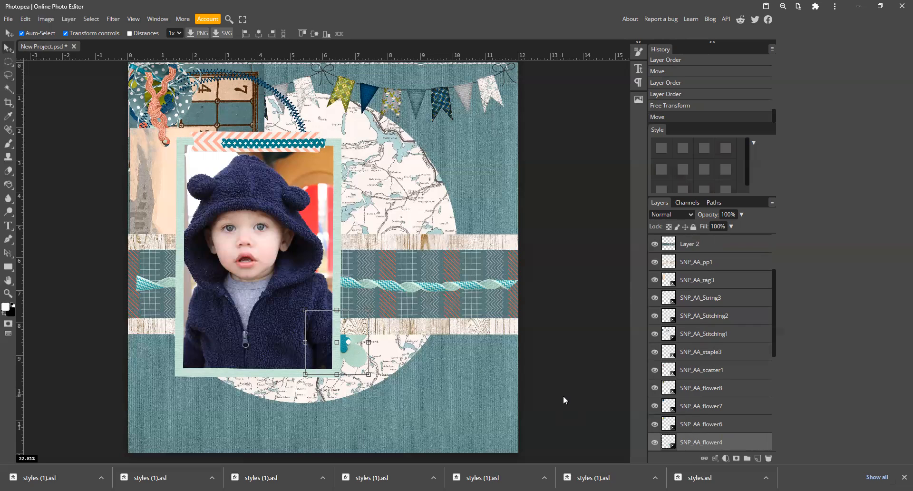
key("ctrl+]")
key("ctrl+]")
key("ctrl+]")
key("ctrl+]")
key("ctrl+]")
key("ctrl+]")
key("ctrl+]")
key("ctrl+]")
key("ctrl+]")
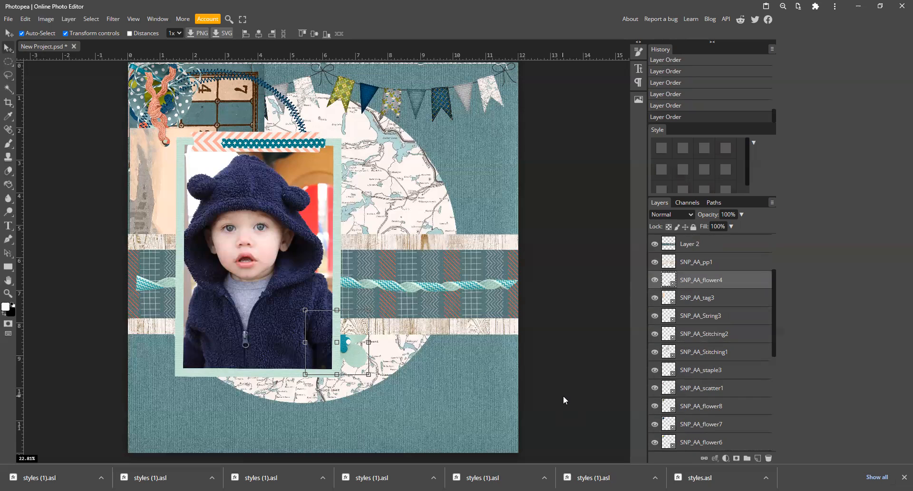
key("ctrl+]")
key("ctrl+]")
key("ctrl+]")
key("ctrl+]")
key("ctrl+]")
key("ctrl+]")
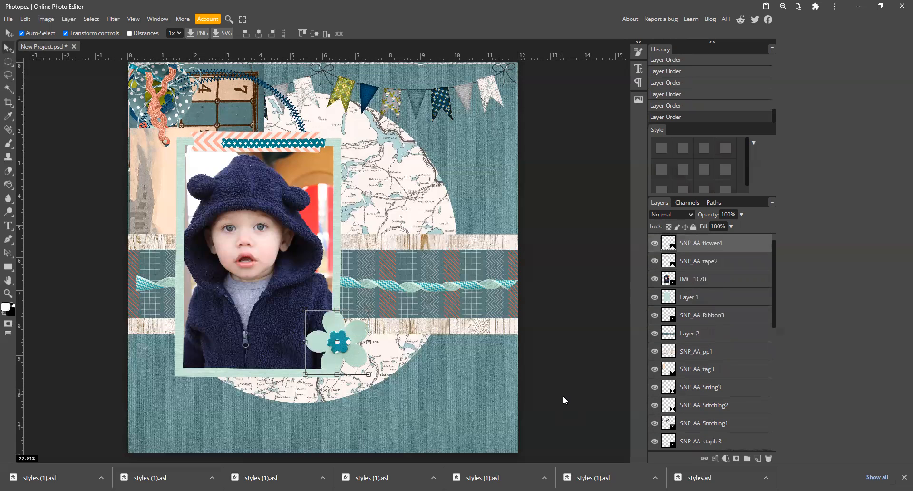
left_click_drag(340, 342, 327, 333)
Move SNP_AA_flower8, SNP_AA_flower7 and SNP_AA_flower6 from the page's upper-left corner into a cluster beside and below the mint flower.
left_click_drag(181, 98, 373, 336)
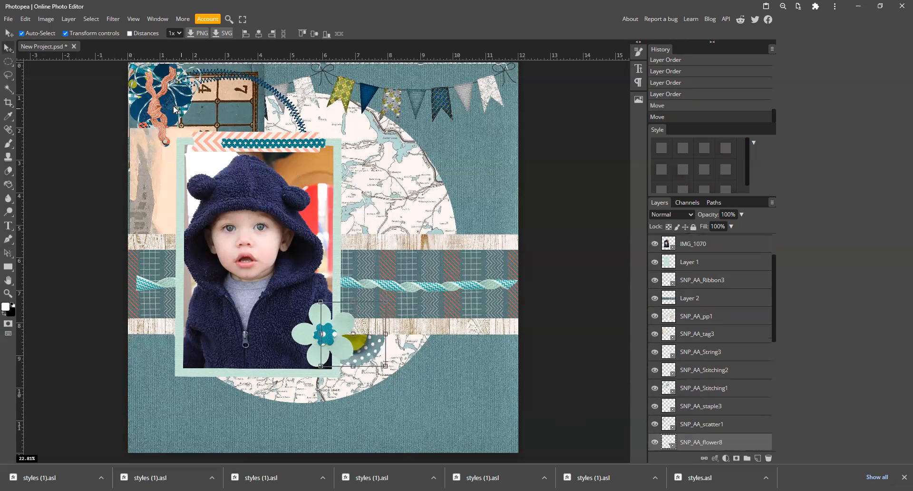
left_click_drag(189, 101, 370, 371)
left_click_drag(179, 99, 373, 396)
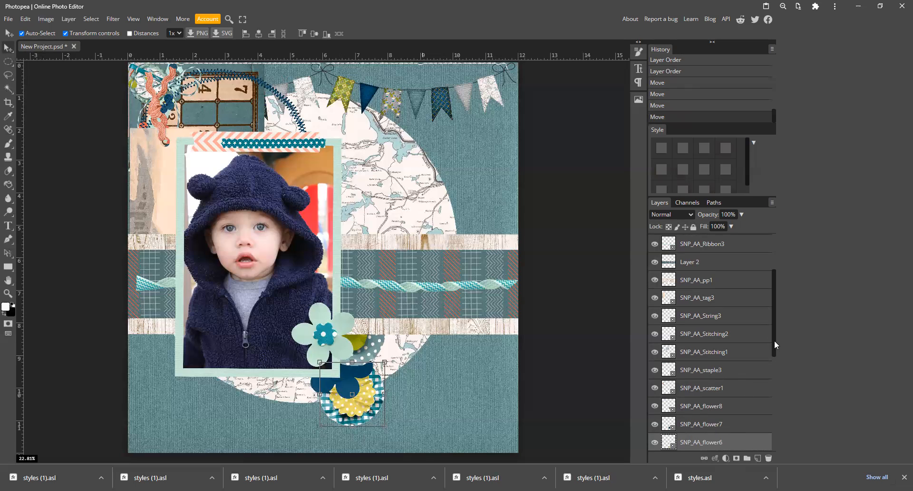
Bring the SNP_AA_flower6, flower7 and flower8 layers together to the top of the layer stack, then select SNP_AA_flower4.
left_click(707, 424, "shift")
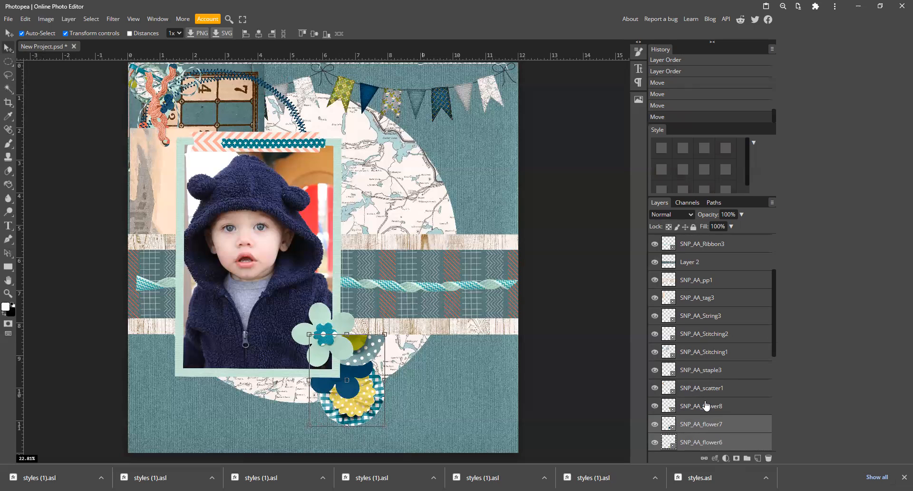
left_click(708, 406, "shift")
left_click_drag(773, 330, 773, 349)
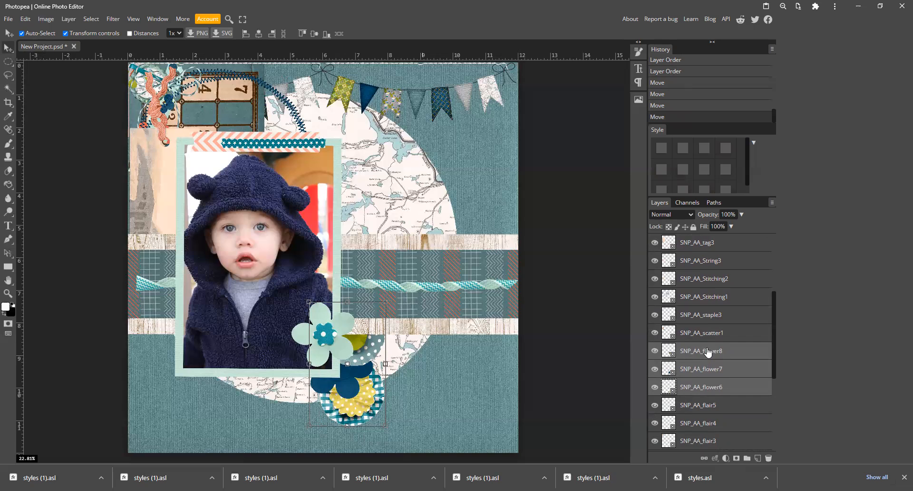
left_click_drag(707, 253, 708, 210)
left_click_drag(705, 242, 705, 243)
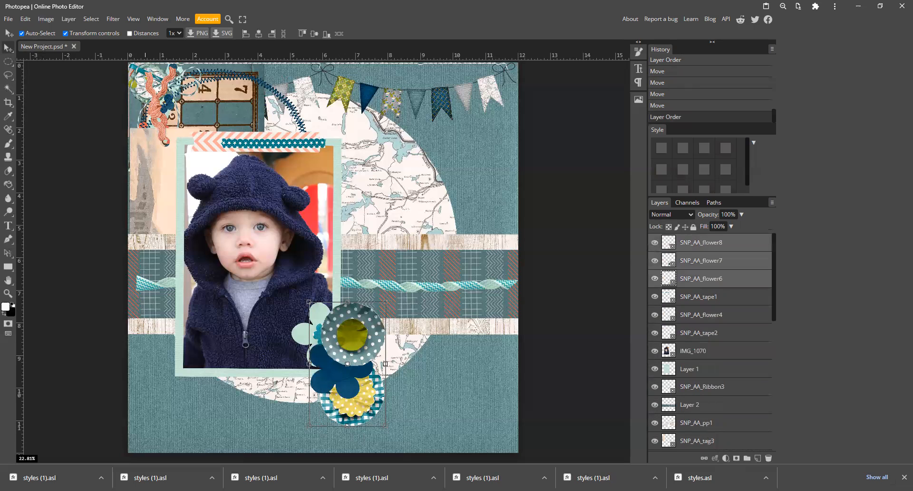
left_click(317, 321)
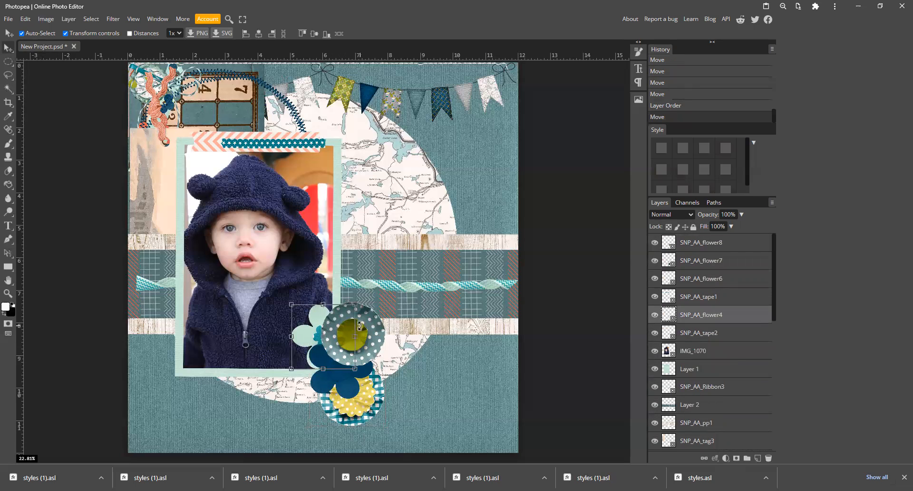
Scale the polka-dot flower SNP_AA_flower8 to about 49.5% at about X 2043, Y 2524 px and undo the accidental background shift.
left_click_drag(376, 326, 359, 336)
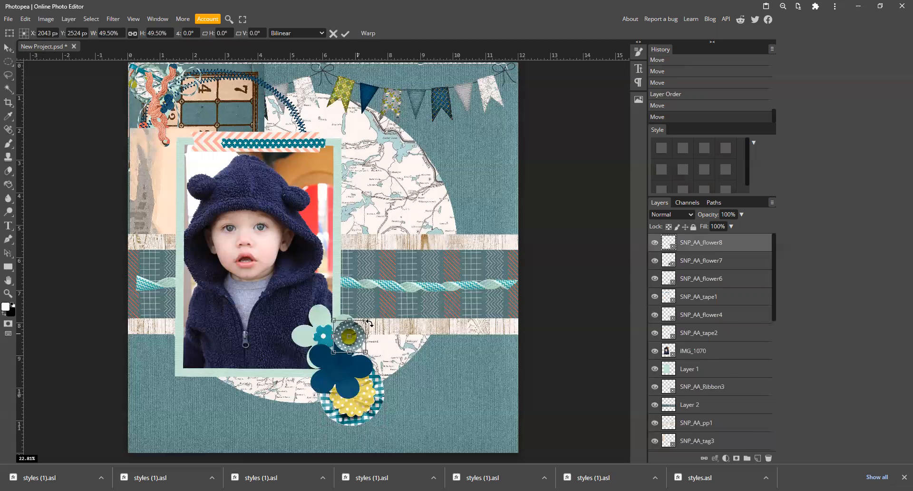
key("Return")
left_click(449, 358)
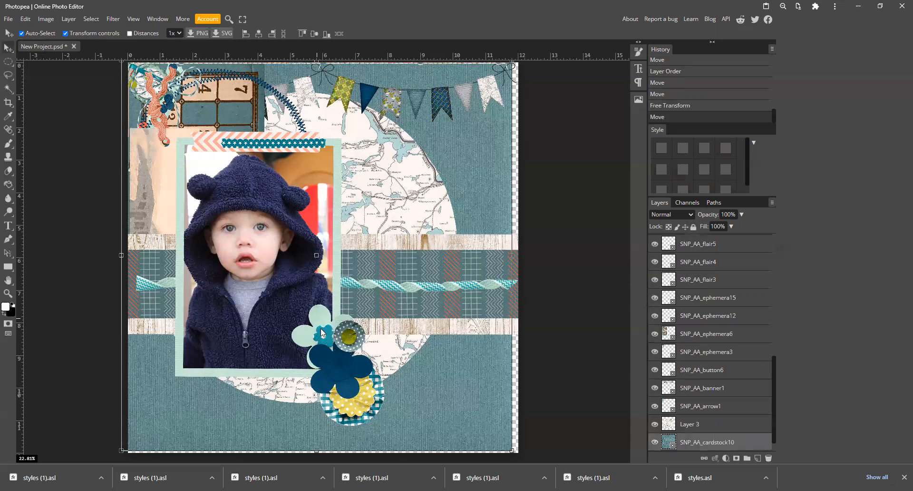
key("ctrl+z")
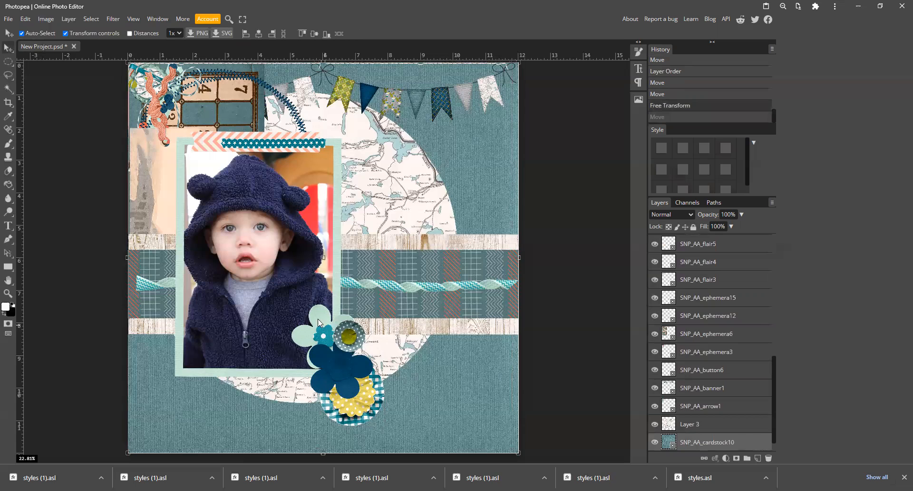
Scale the mint flower SNP_AA_flower4 to about 50.08% at about X 1827, Y 2545 px beside the polka-dot flower.
left_click(318, 324)
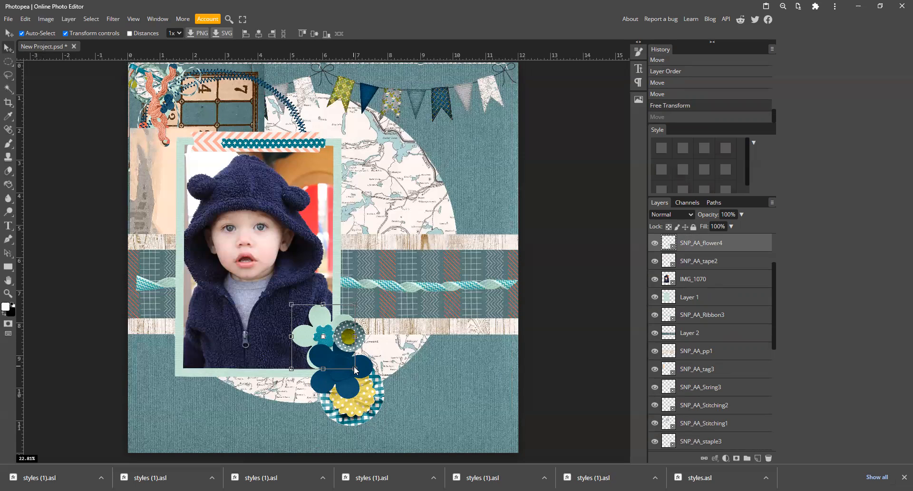
left_click_drag(356, 369, 335, 343)
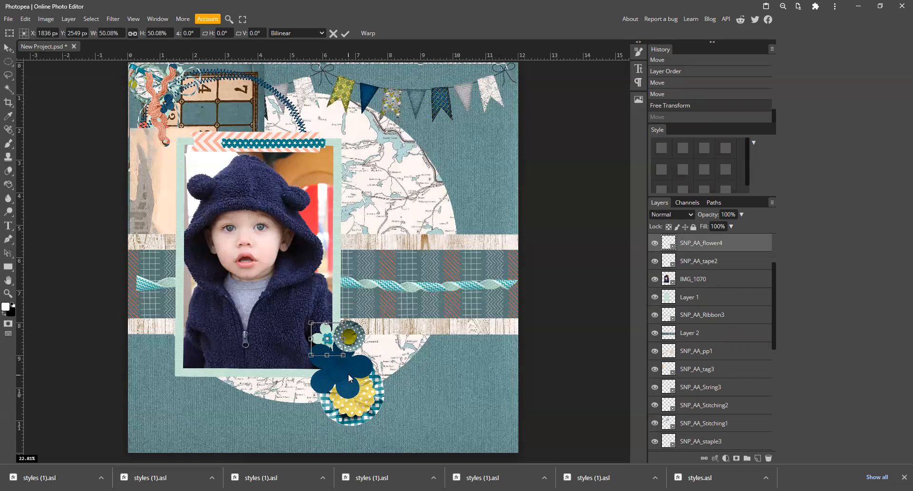
left_click_drag(349, 378, 349, 377)
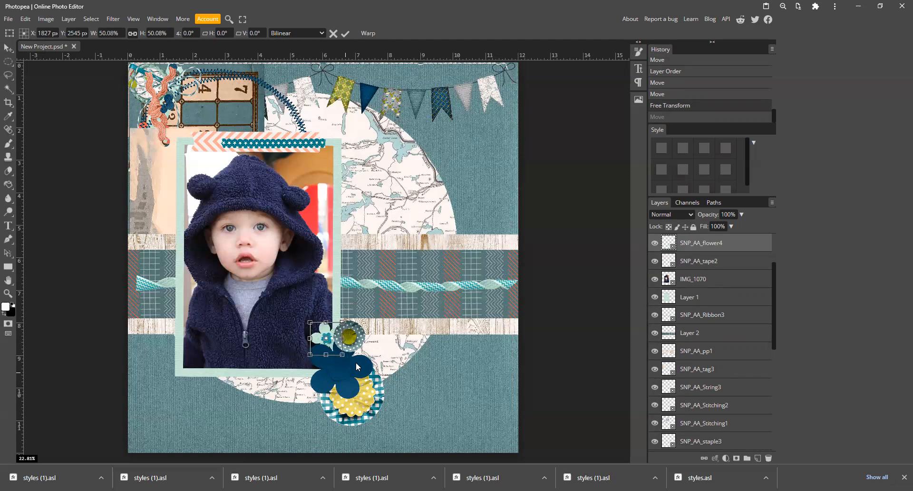
key("Return")
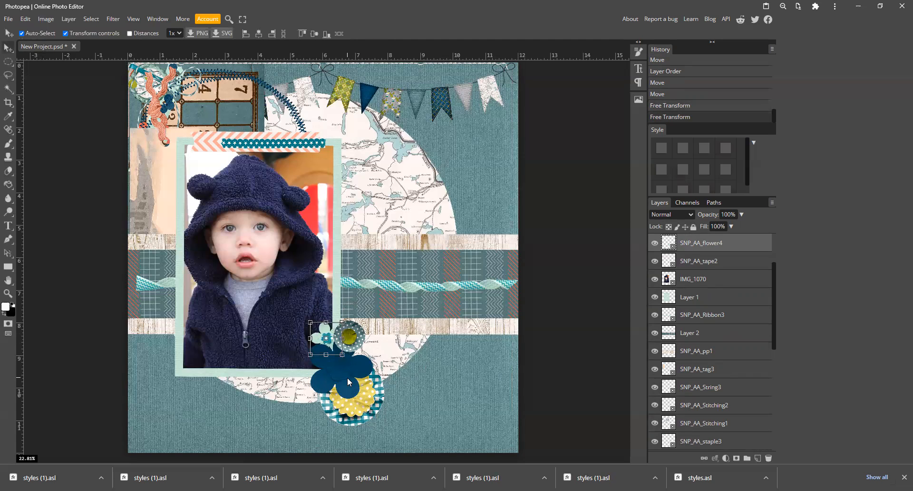
Shrink the navy flower SNP_AA_flower7 and position it just below the polka-dot flower at the photo's lower-right corner.
left_click(341, 372)
left_click(309, 334)
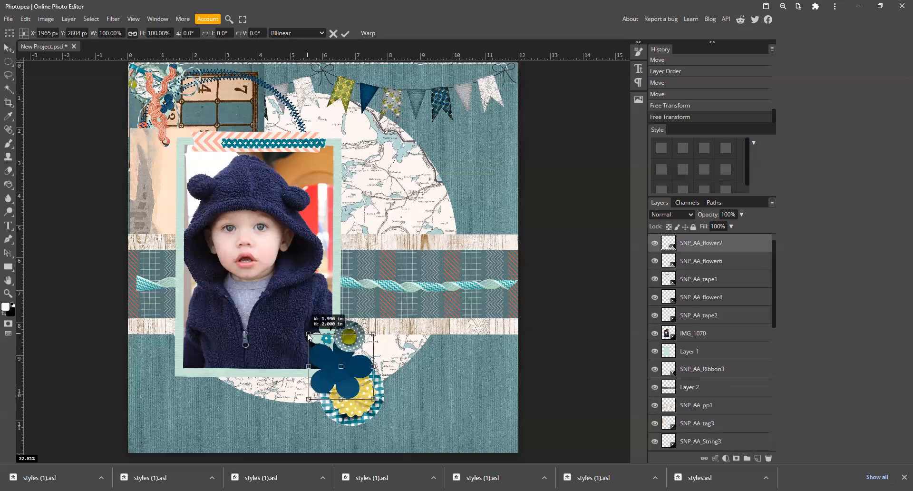
left_click_drag(310, 335, 399, 337)
key("Return")
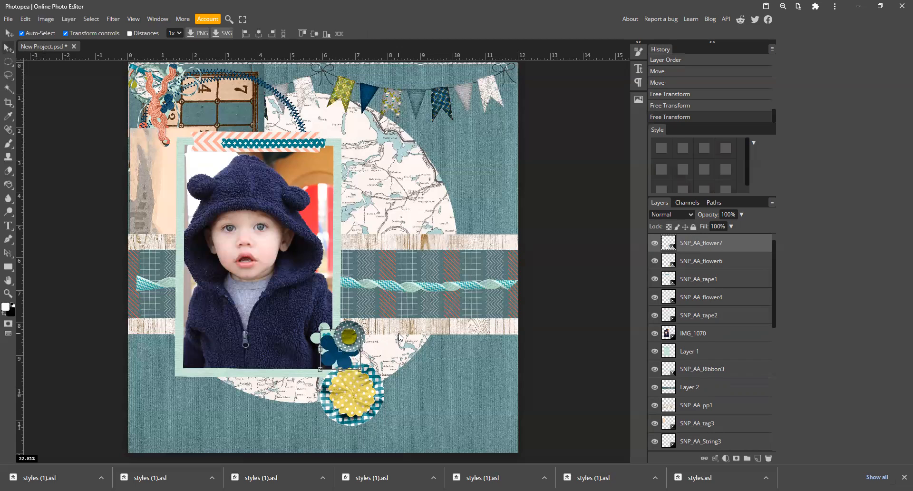
left_click_drag(334, 357, 339, 358)
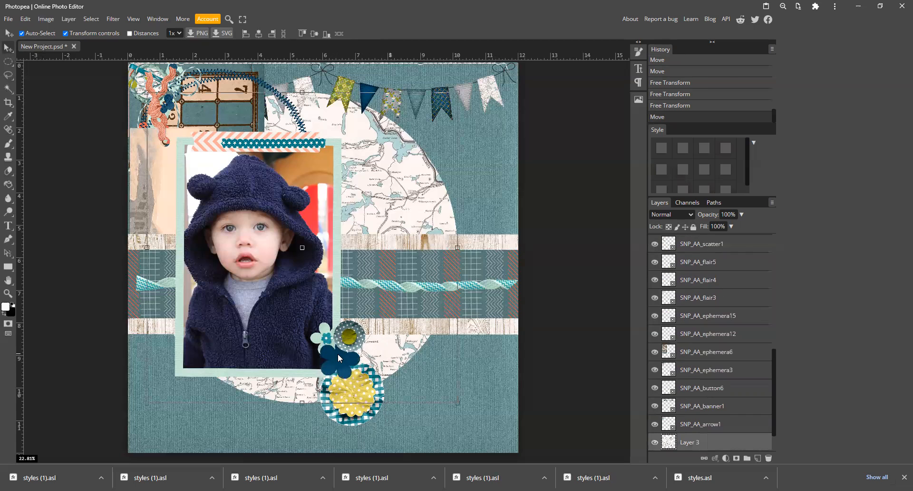
Reposition the mint flower SNP_AA_flower4 to about X 1858, Y 2486 px against the polka-dot flower, then deselect it.
left_click(327, 339)
key("ctrl+t")
left_click_drag(330, 339, 332, 340)
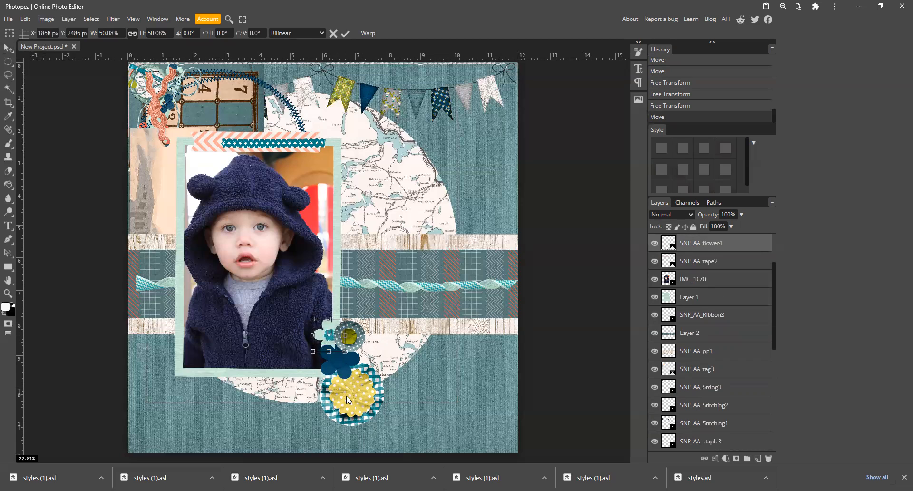
key("shift+Left")
key("shift+Left")
key("shift+Left")
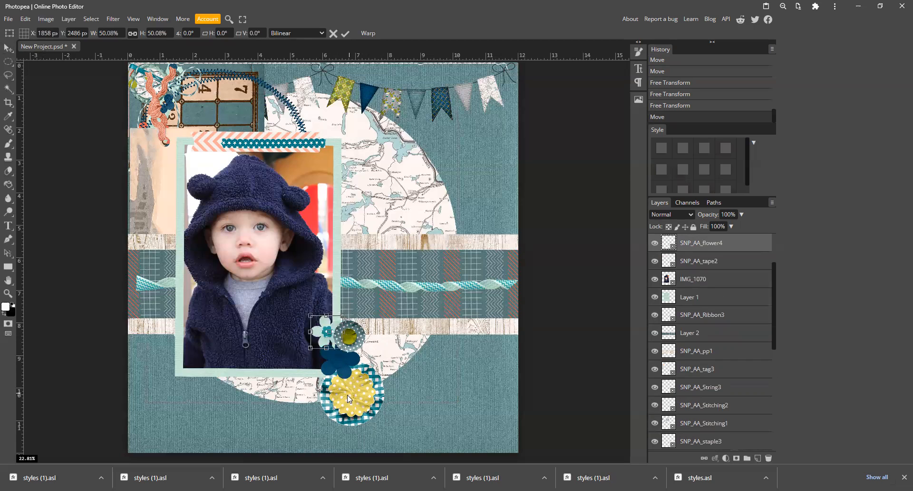
key("shift+Right")
key("shift+Right")
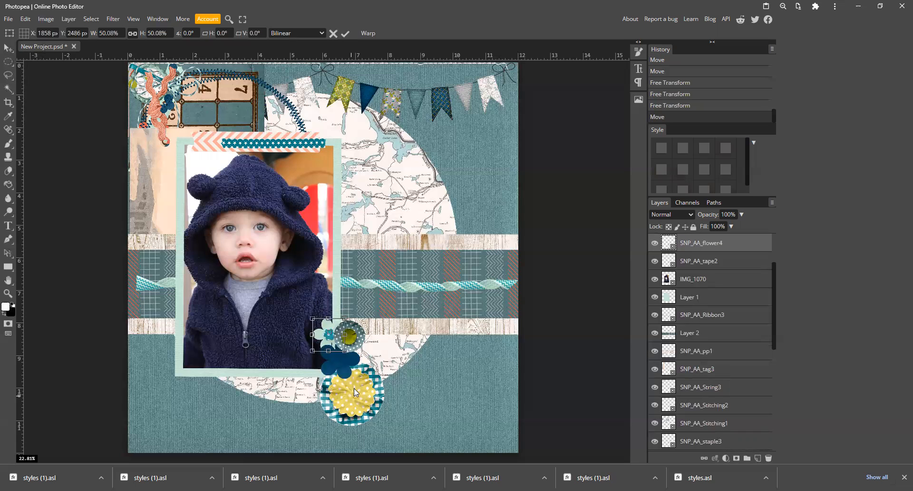
key("Return")
left_click(531, 313)
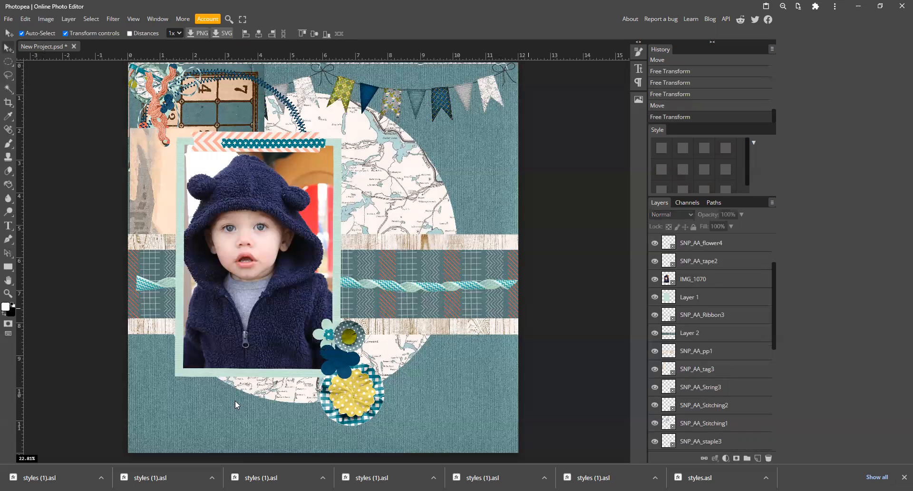
Move the yellow gingham flower SNP_AA_flower6 under the navy flower at the photo's corner and scale it to about 84.67%.
left_click_drag(358, 391, 334, 368)
mouse_move(359, 333)
left_mouse_down()
mouse_move(352, 351)
mouse_move(349, 342)
left_mouse_up()
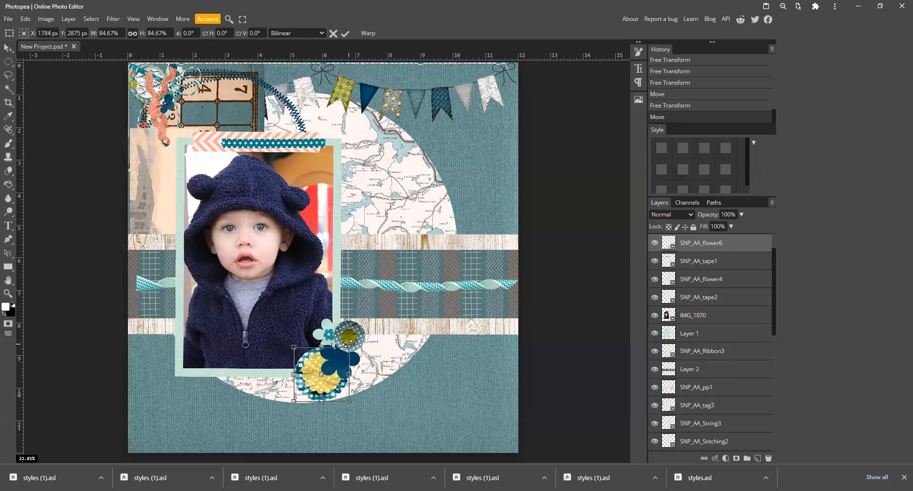
left_click_drag(317, 370, 319, 366)
key("Return")
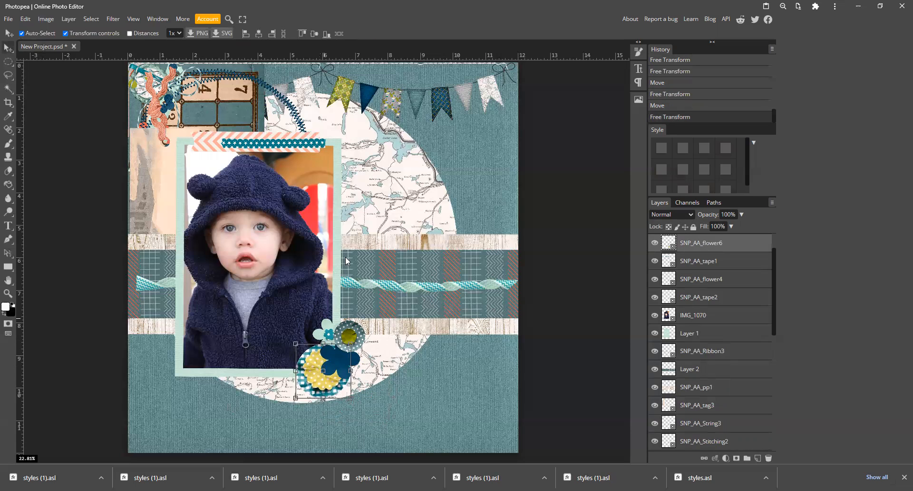
left_click(383, 163)
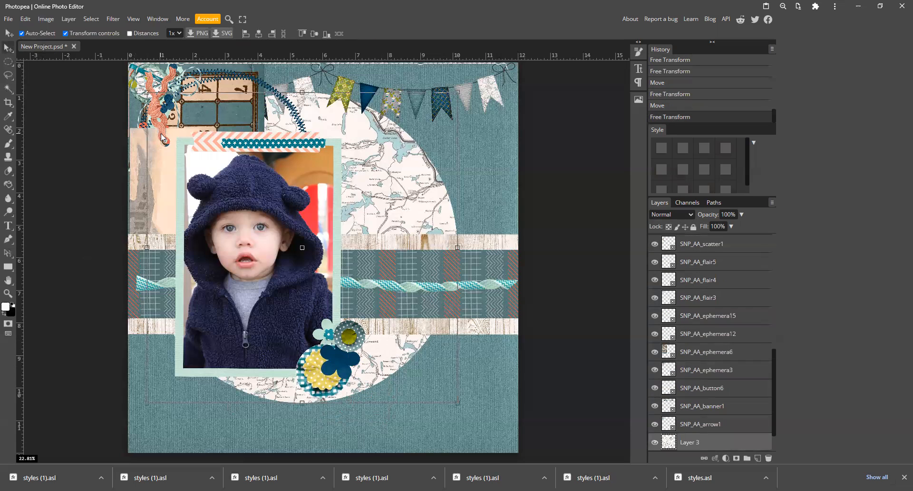
Move the number card SNP_AA_ephemera6 behind the photo's right edge and scale it to about 68.41% at about X 1711, Y 1951 px.
left_click_drag(239, 106, 357, 168)
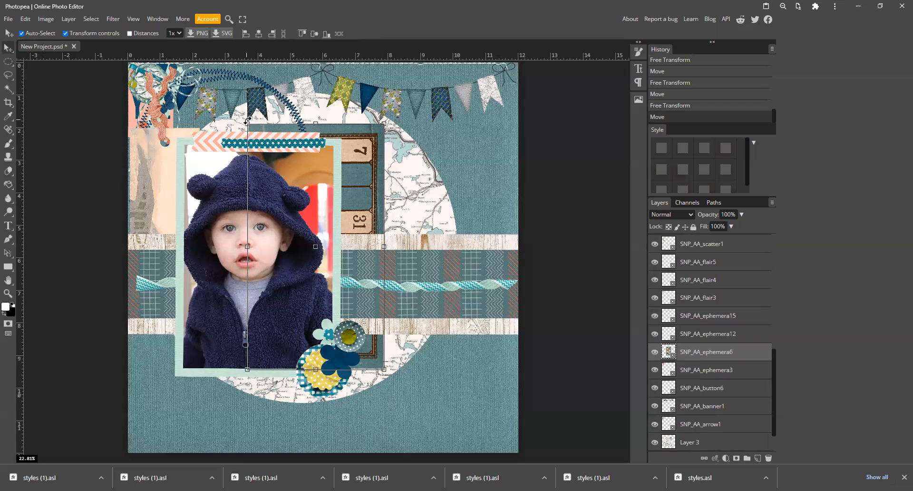
left_click_drag(247, 125, 291, 168)
left_click_drag(351, 221, 327, 210)
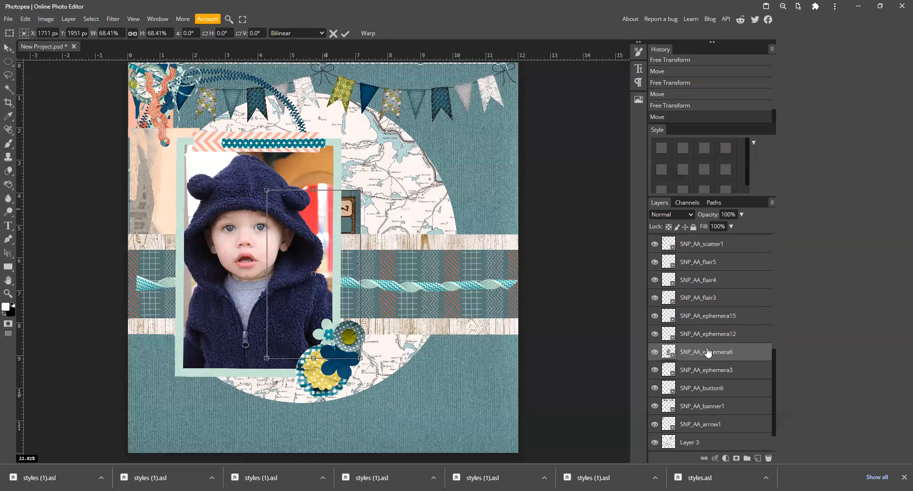
key("Return")
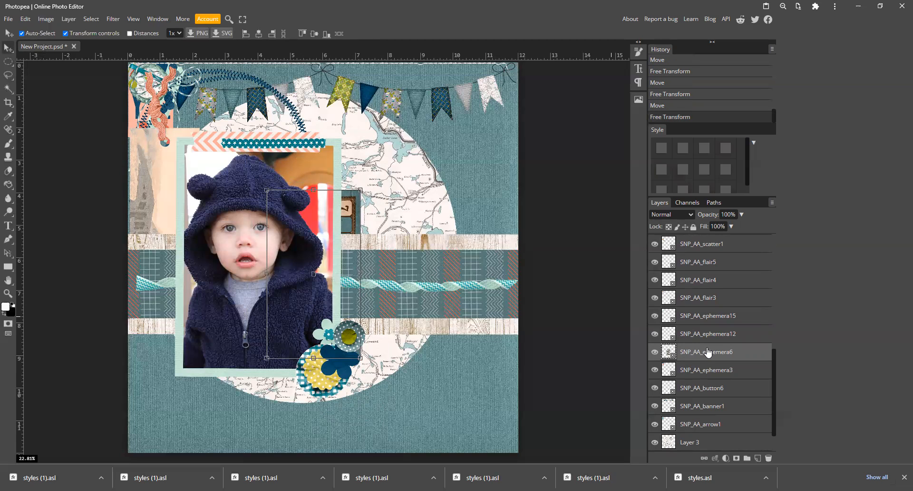
Raise the SNP_AA_ephemera6 layer directly above SNP_AA_Ribbon3, then deselect it.
key("ctrl+bracketright")
key("ctrl+bracketright")
key("ctrl+bracketright")
key("ctrl+bracketright")
key("ctrl+bracketright")
key("ctrl+bracketright")
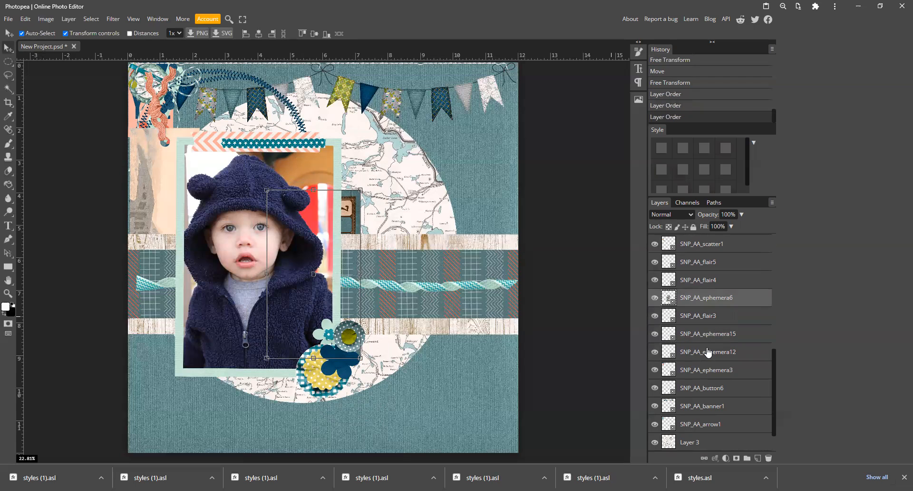
key("ctrl+bracketright")
key("ctrl+bracketright")
key("ctrl+bracketright")
key("ctrl+bracketright")
key("ctrl+bracketright")
key("ctrl+bracketright")
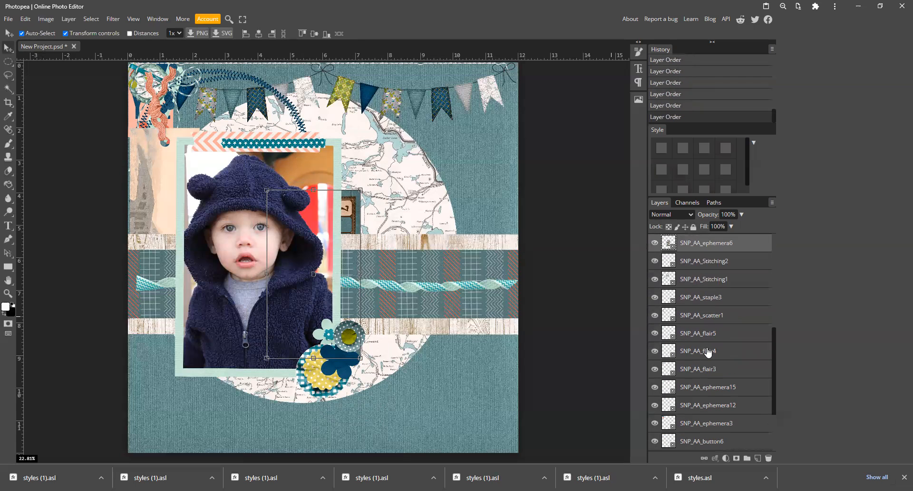
key("ctrl+bracketright")
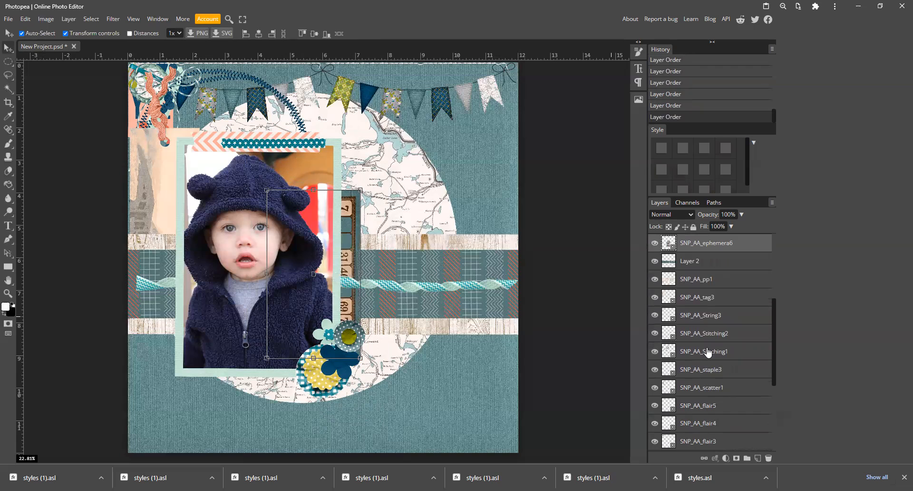
key("ctrl+bracketright")
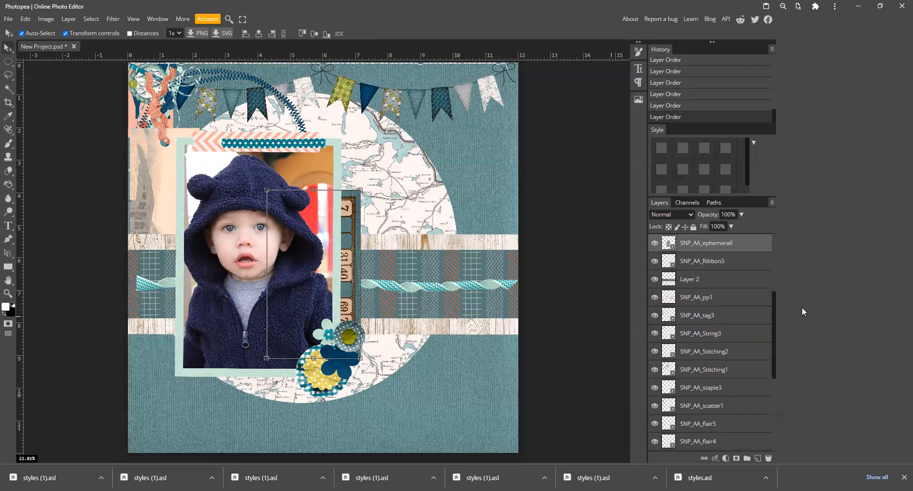
left_click(607, 284)
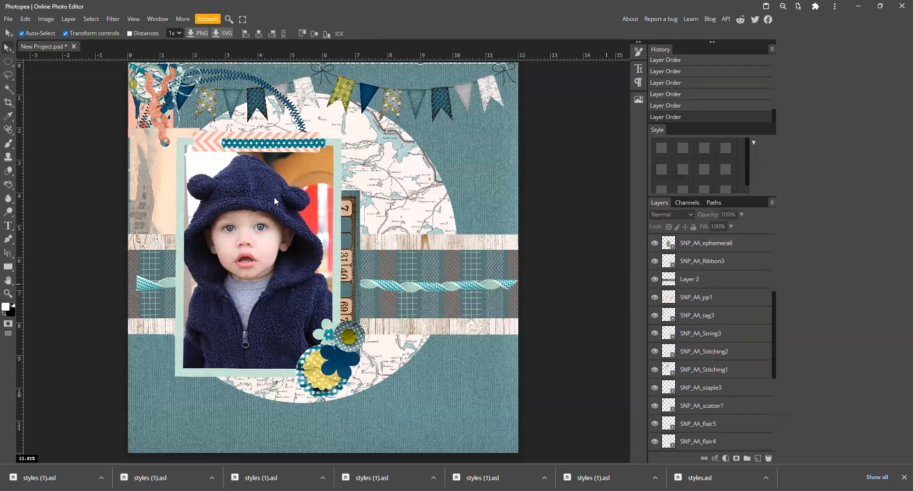
Move SNP_AA_String3 from the upper-left corner to below the flower cluster and raise its layer directly above Layer 2.
left_click(158, 80)
left_click_drag(158, 80, 347, 343)
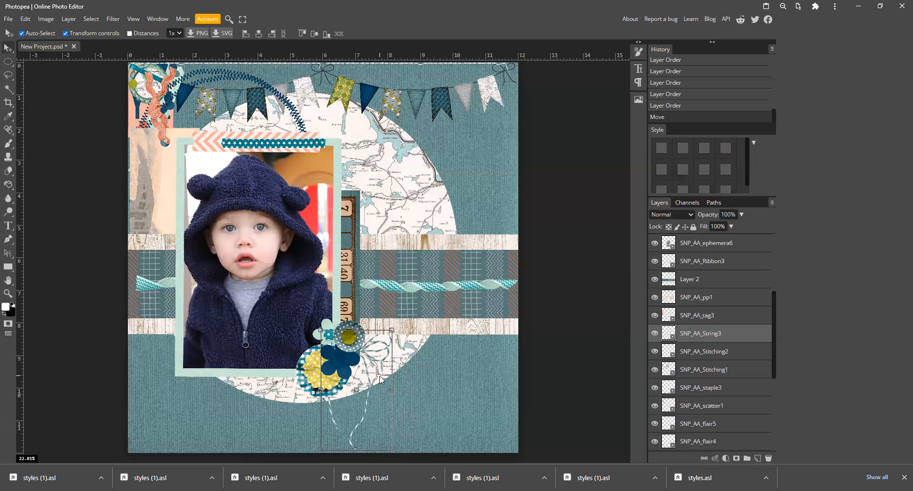
key("ctrl+bracketright")
key("ctrl+bracketright")
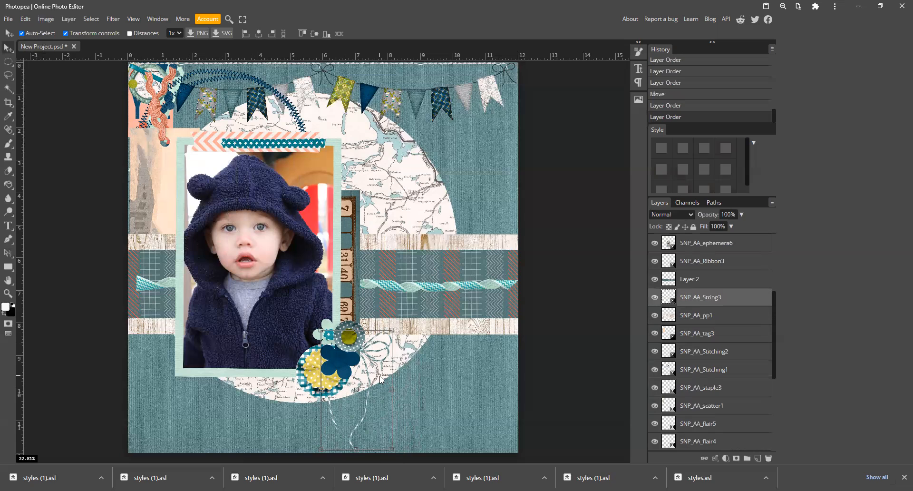
key("ctrl+bracketright")
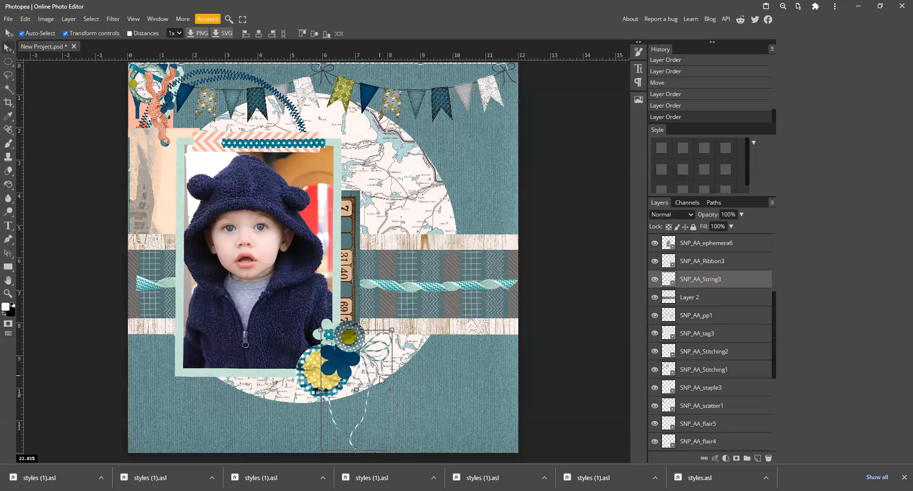
left_click(554, 360)
left_click_drag(364, 353, 362, 354)
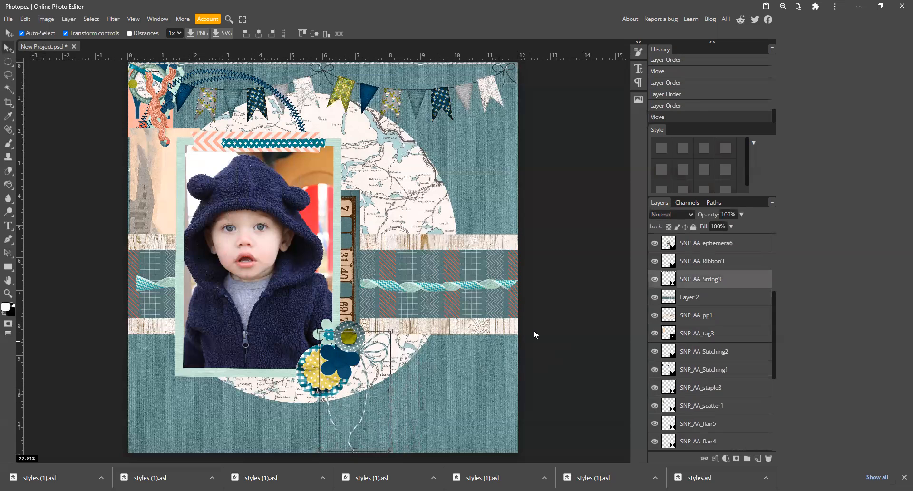
left_click(552, 325)
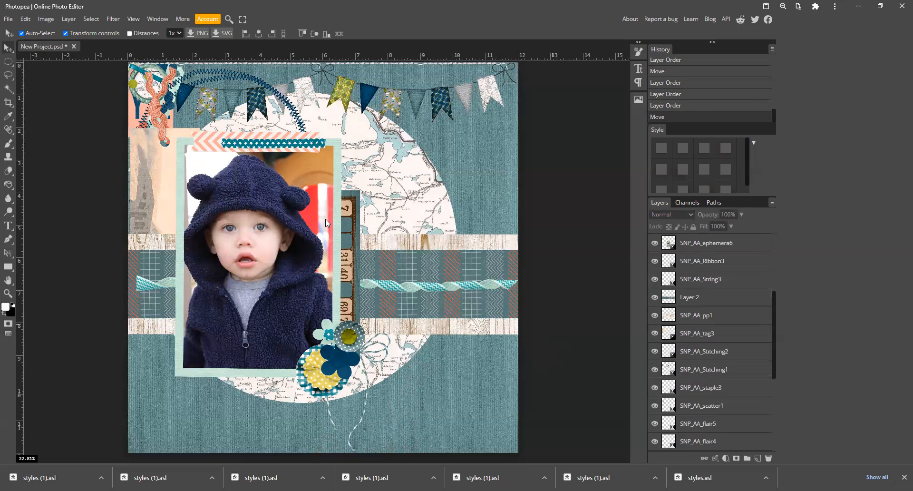
Delete the twisted ribbon SNP_AA_Ribbon3 and move the pennant banner SNP_AA_banner1 from the page's top onto the lower wood strip.
left_click(440, 287)
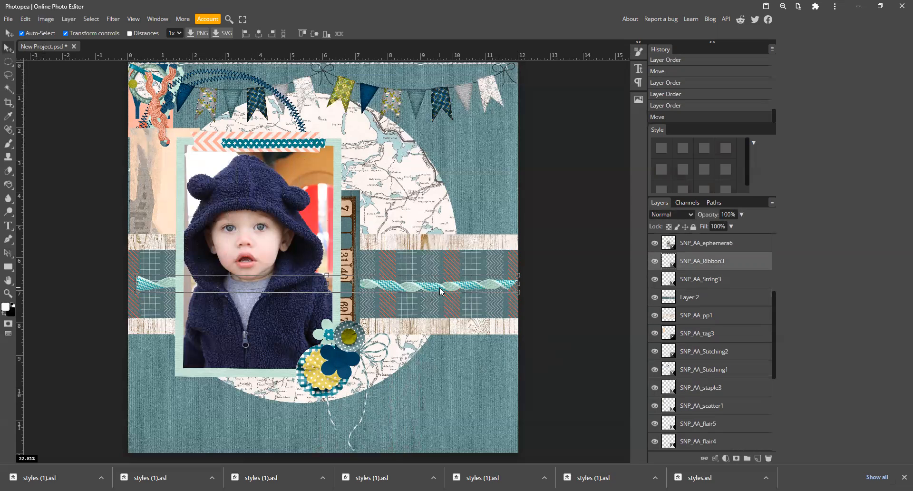
key("Delete")
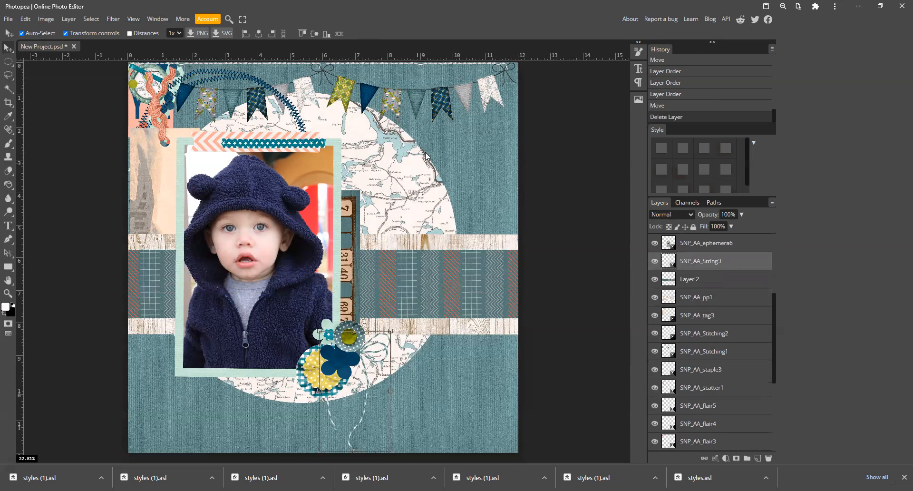
left_click(437, 105)
left_click_drag(440, 98, 442, 317)
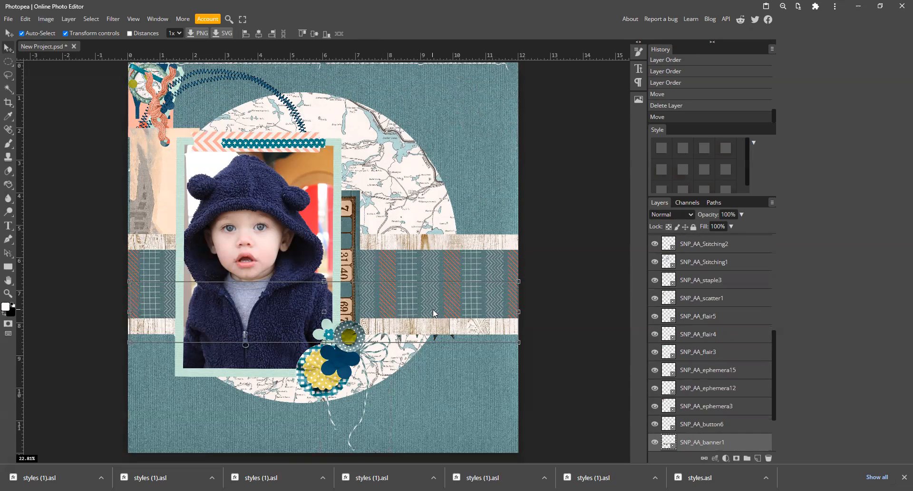
Raise the SNP_AA_banner1 layer directly above SNP_AA_String3.
key("ctrl+bracketright")
key("ctrl+bracketright")
key("ctrl+bracketright")
key("ctrl+bracketright")
key("ctrl+bracketright")
key("ctrl+bracketright")
key("ctrl+bracketright")
key("ctrl+bracketright")
key("ctrl+bracketright")
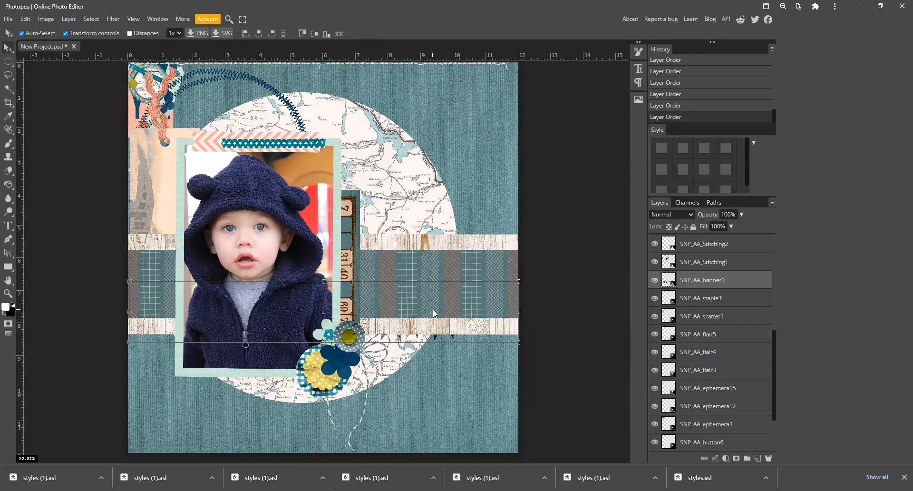
key("ctrl+bracketright")
key("ctrl+bracketright")
key("ctrl+bracketright")
key("ctrl+bracketright")
key("ctrl+bracketright")
key("ctrl+bracketright")
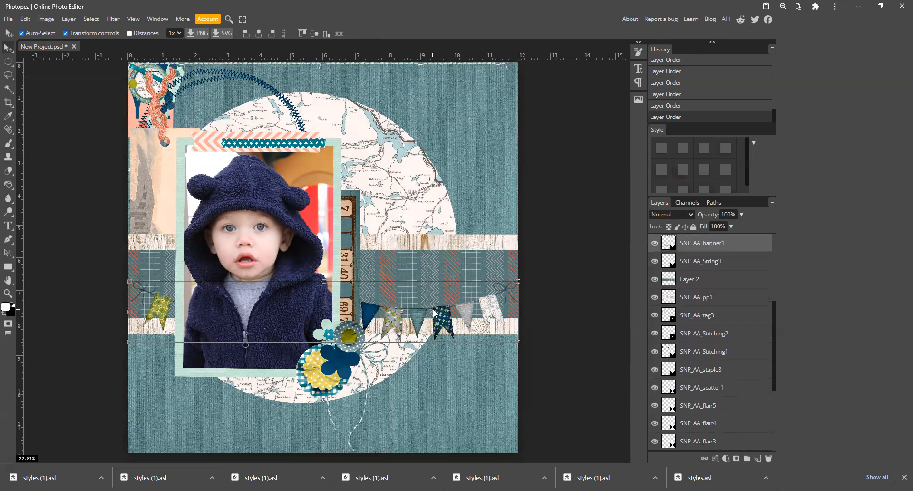
Raise the SNP_AA_banner1 layer directly above SNP_AA_ephemera6, nudge the pennant banner slightly left along the wood strip and deselect it.
key("ctrl+bracketright")
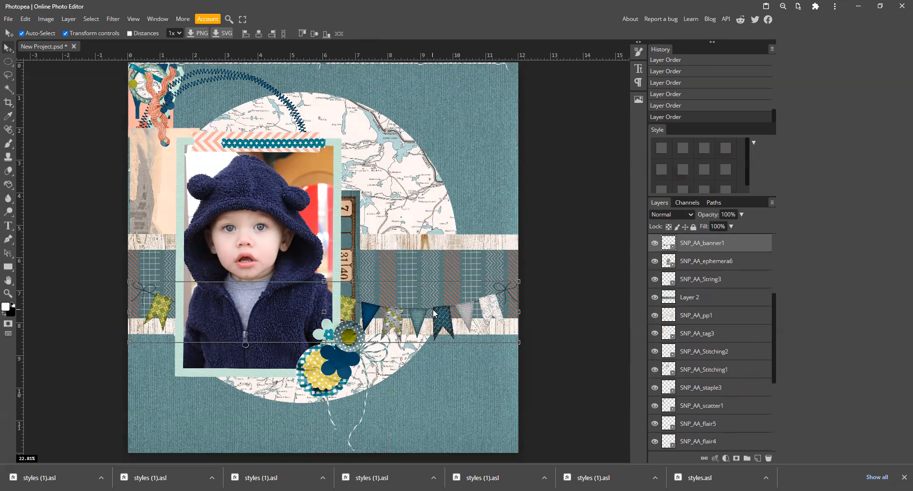
key("shift+Left")
key("shift+Left")
key("shift+Left")
key("shift+Left")
left_click_drag(487, 310, 491, 309)
left_click(554, 266)
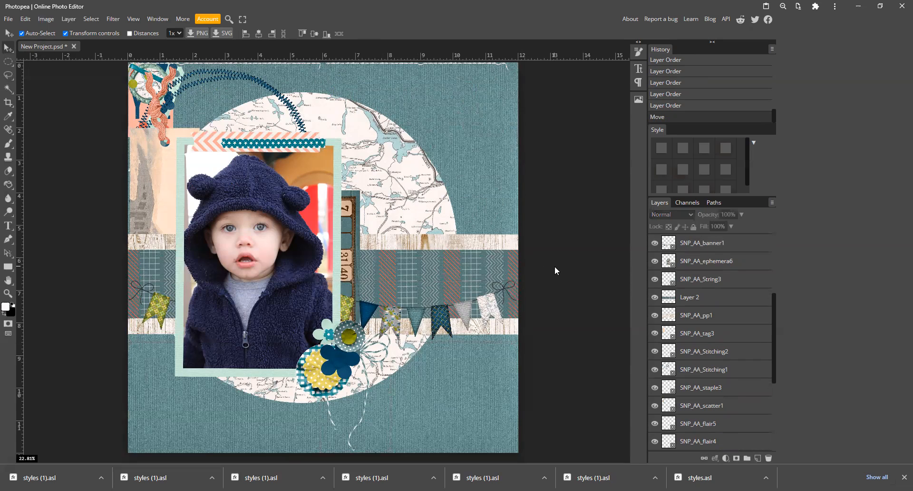
Move SNP_AA_tag3 from the page's upper-left area to below the flower cluster, scale it to 57.16% and rotate it -4.7°.
left_click(150, 148)
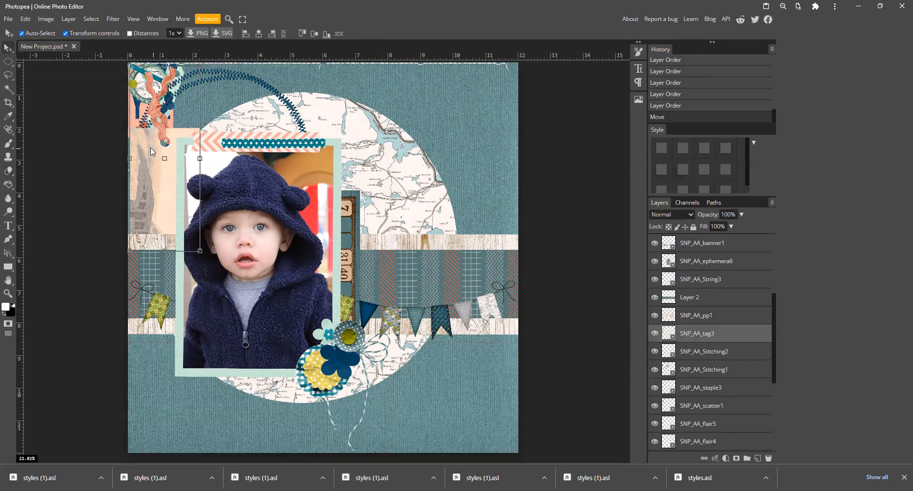
left_click_drag(150, 147, 341, 345)
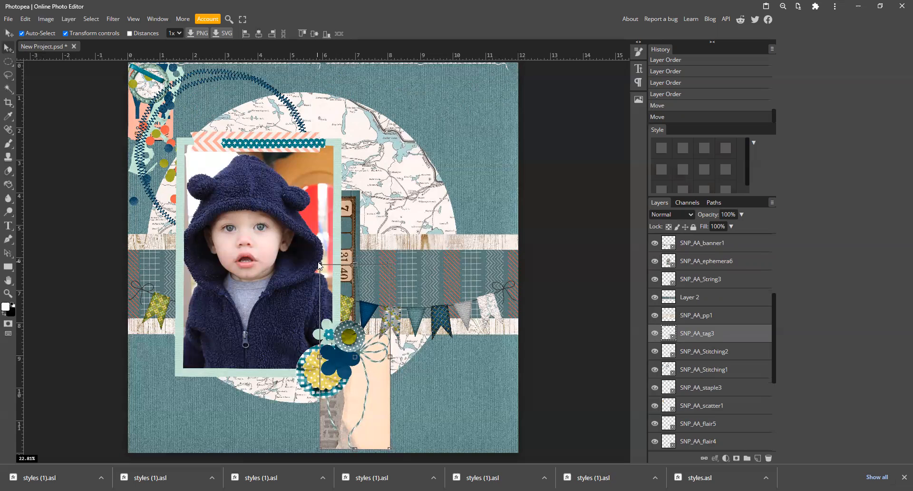
left_click_drag(317, 263, 345, 314)
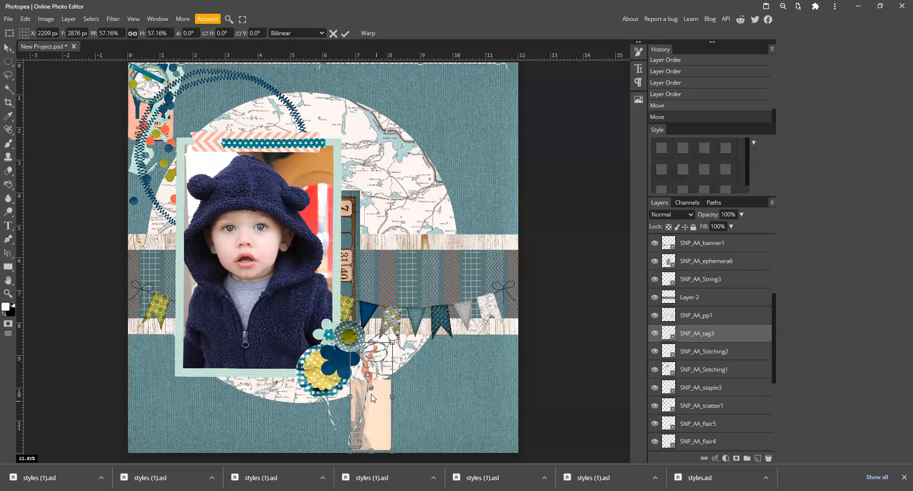
left_click_drag(374, 404, 370, 382)
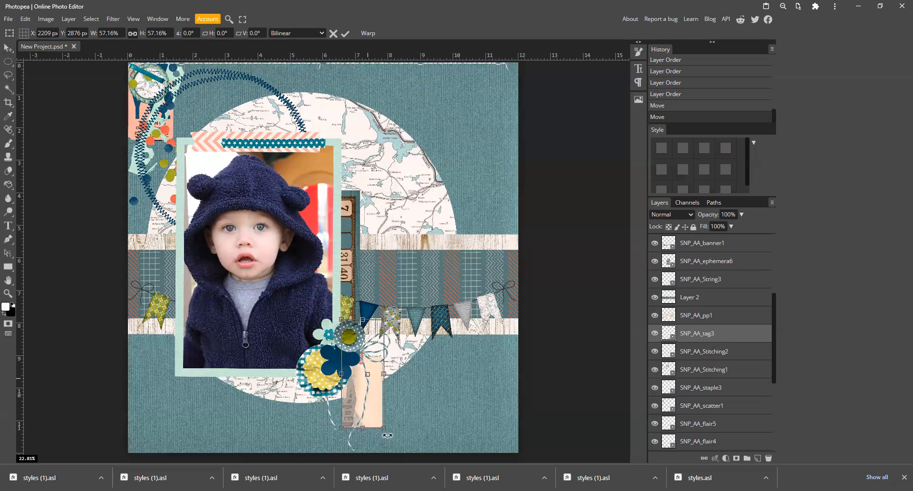
left_click_drag(387, 437, 391, 430)
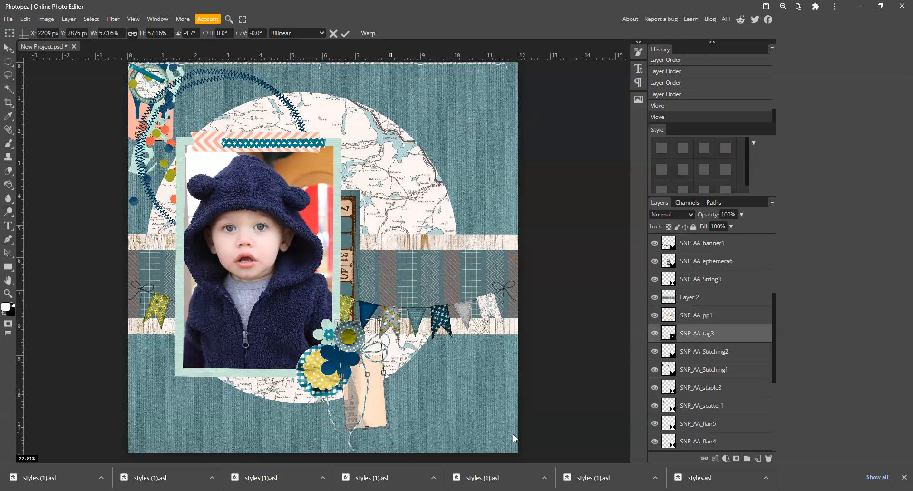
key("Return")
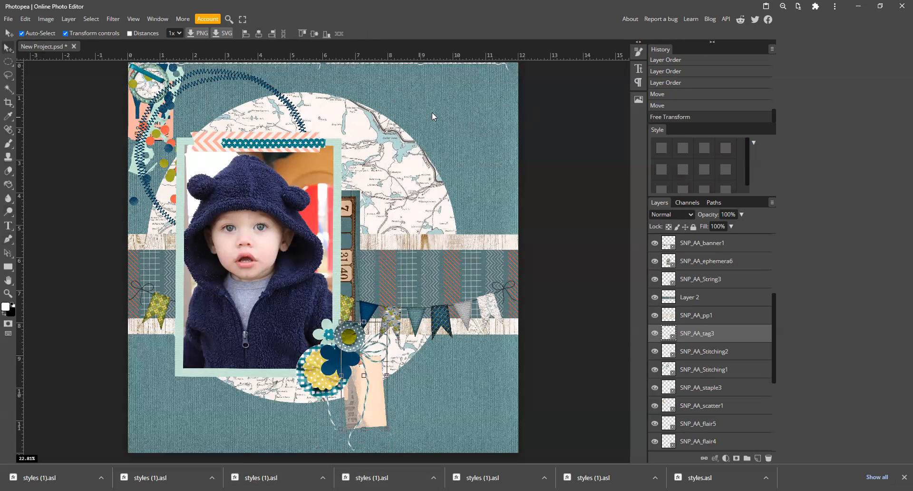
Delete the SNP_AA_Stitching2 layer that runs around the page border, keeping the teal background paper.
left_click(449, 63)
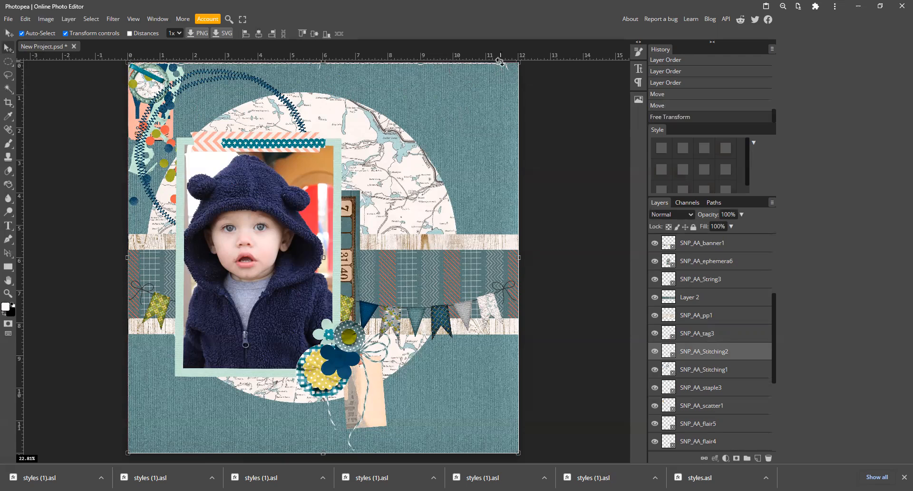
key("ctrl+t")
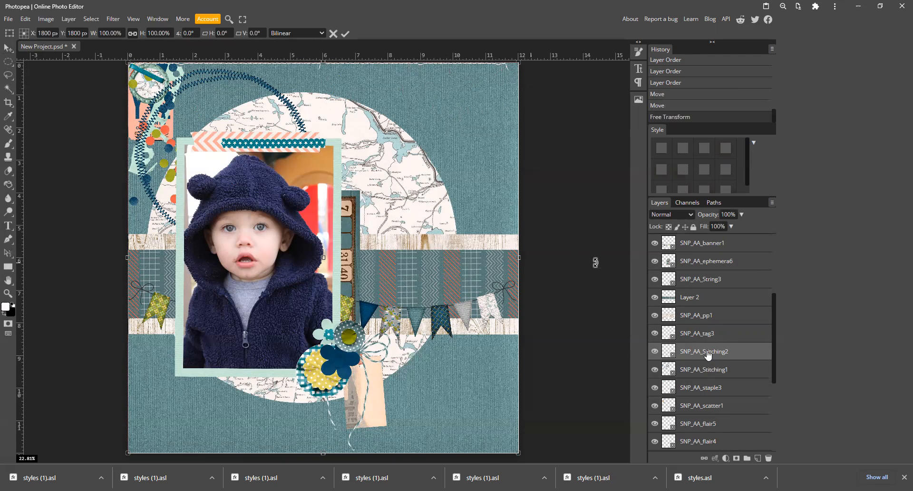
key("Delete")
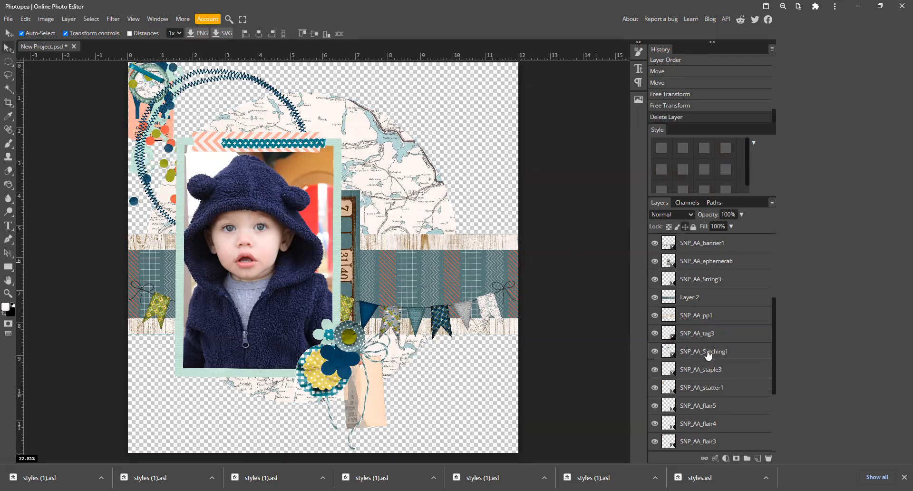
key("ctrl+z")
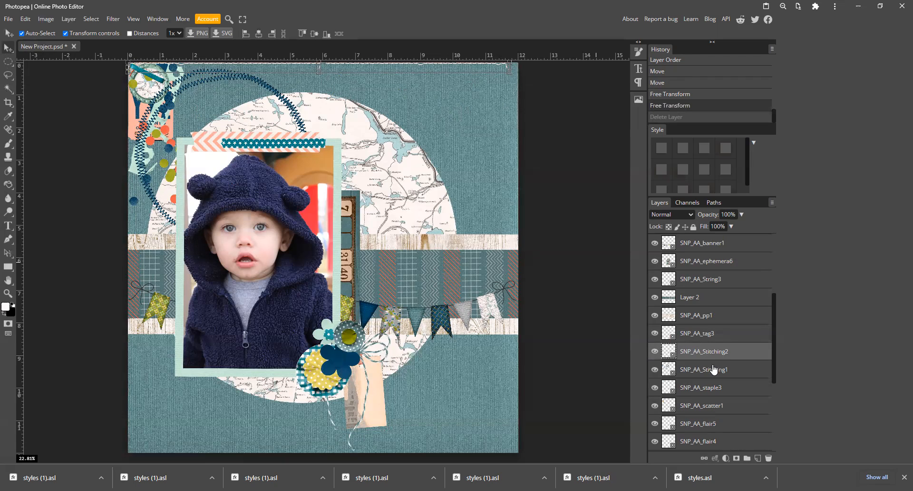
key("Delete")
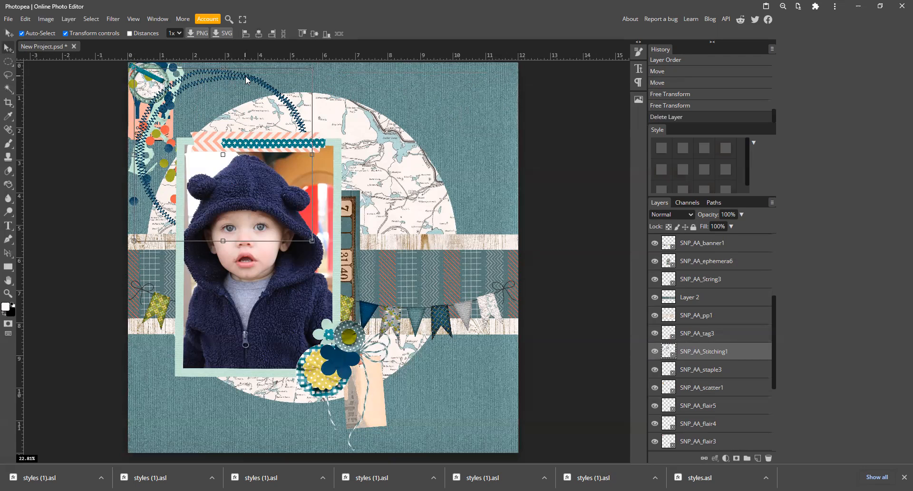
Move SNP_AA_Stitching1 behind and to the right of the flower cluster, scale it to 69.83% and deselect it.
left_click_drag(246, 78, 358, 276)
left_click_drag(244, 270, 314, 312)
left_click_drag(409, 379, 410, 356)
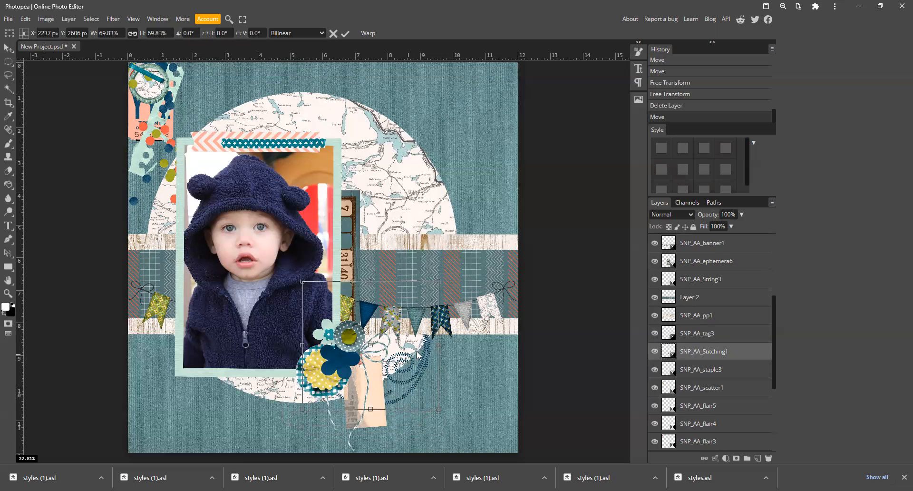
key("Return")
left_click(552, 218)
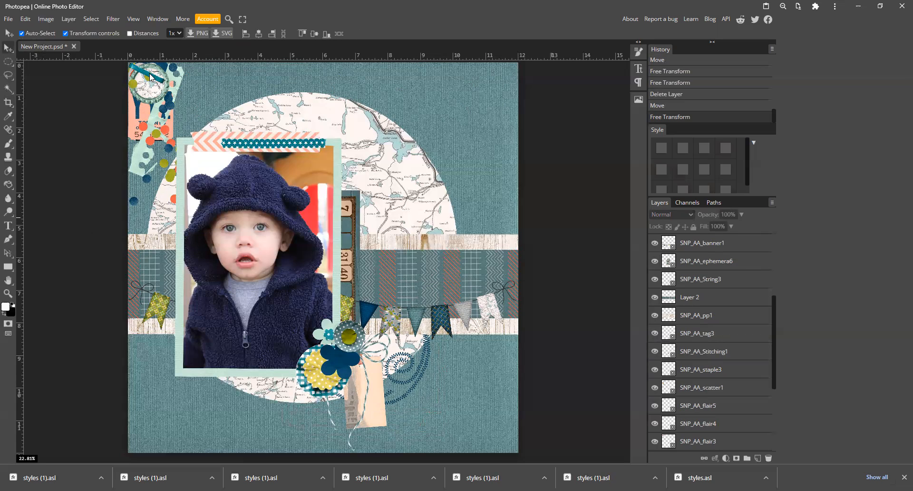
Move the teal staple SNP_AA_staple3 onto the right end of the tapes above the photo and rotate it 43.6°.
left_click_drag(150, 78, 310, 156)
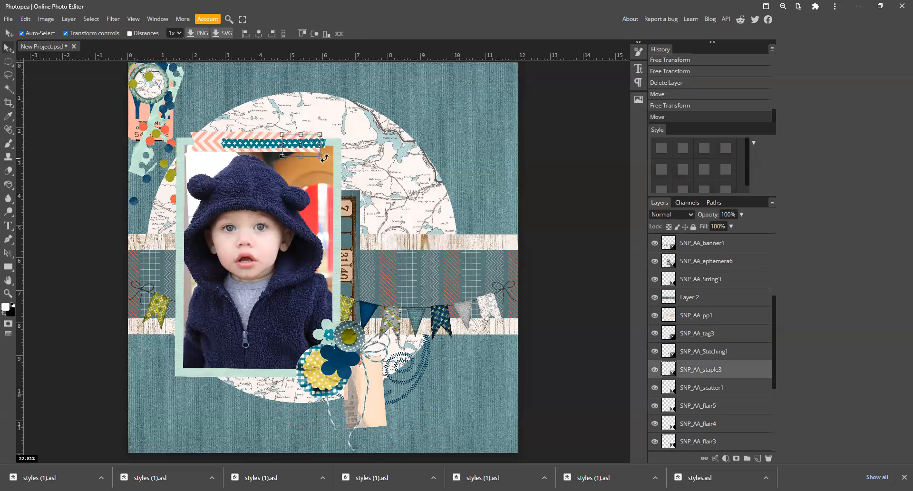
left_click_drag(324, 158, 307, 165)
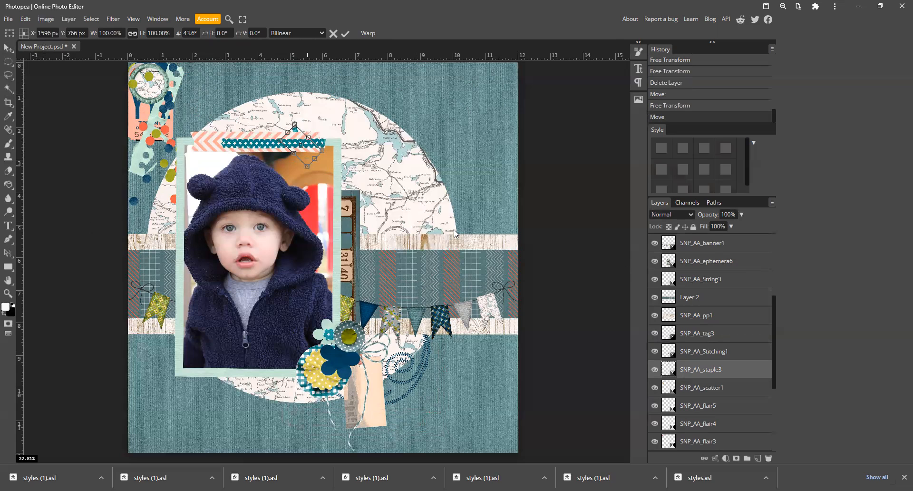
key("Return")
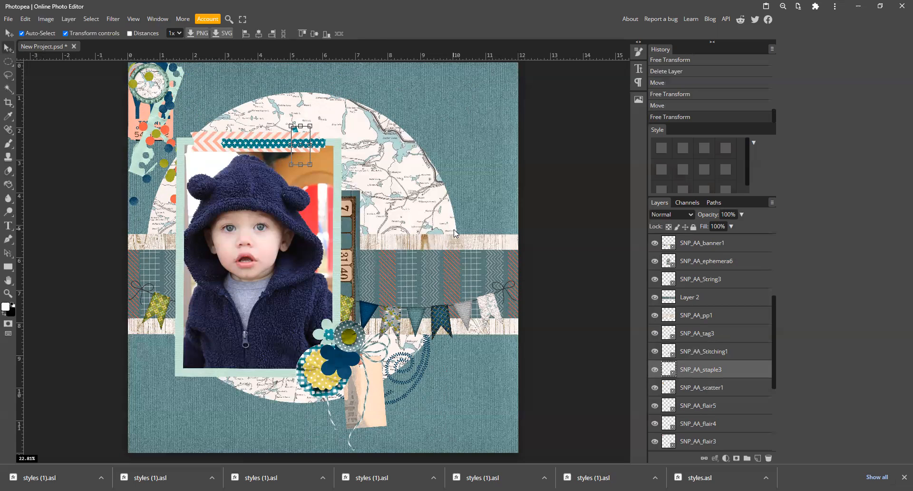
Raise the SNP_AA_staple3 layer directly above SNP_AA_tape1, nudge the staple slightly upward and deselect it.
key("ctrl+bracketright")
key("ctrl+bracketright")
key("ctrl+bracketright")
key("ctrl+bracketright")
key("ctrl+bracketright")
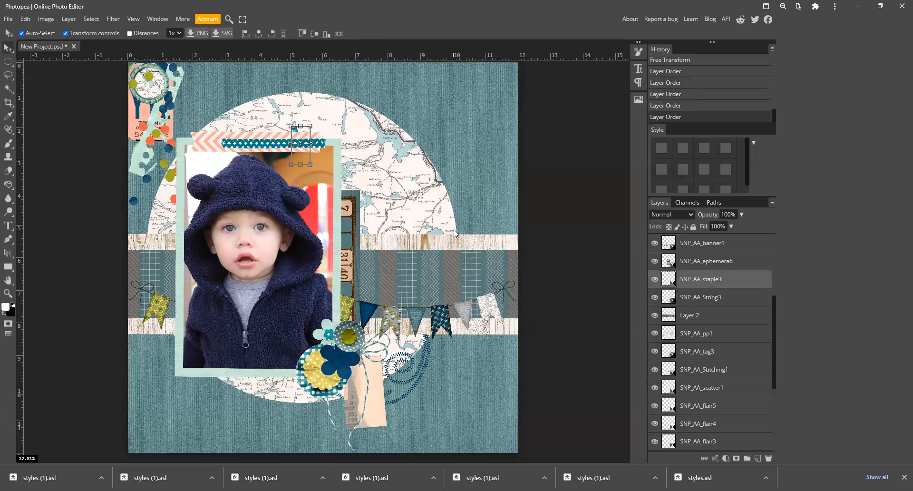
key("ctrl+bracketright")
key("ctrl+bracketright")
key("ctrl+bracketright")
key("ctrl+bracketright")
key("ctrl+bracketright")
key("ctrl+bracketright")
key("ctrl+bracketright")
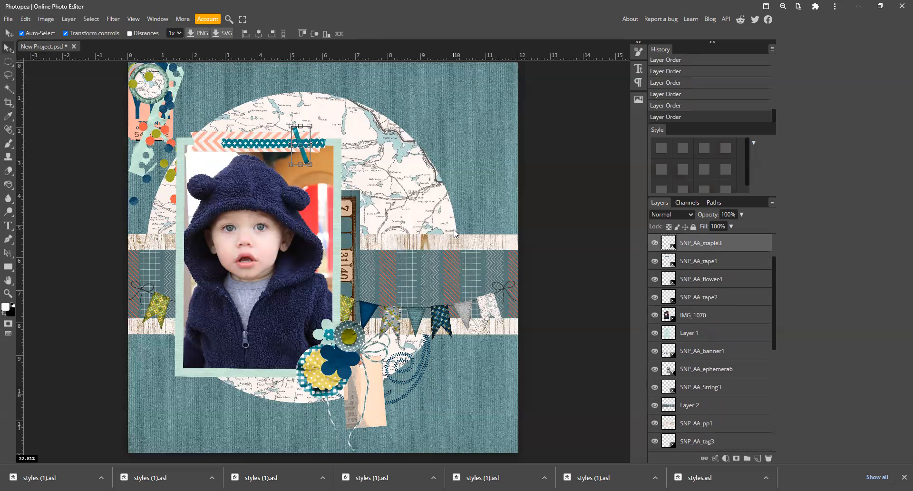
left_click_drag(296, 134, 296, 132)
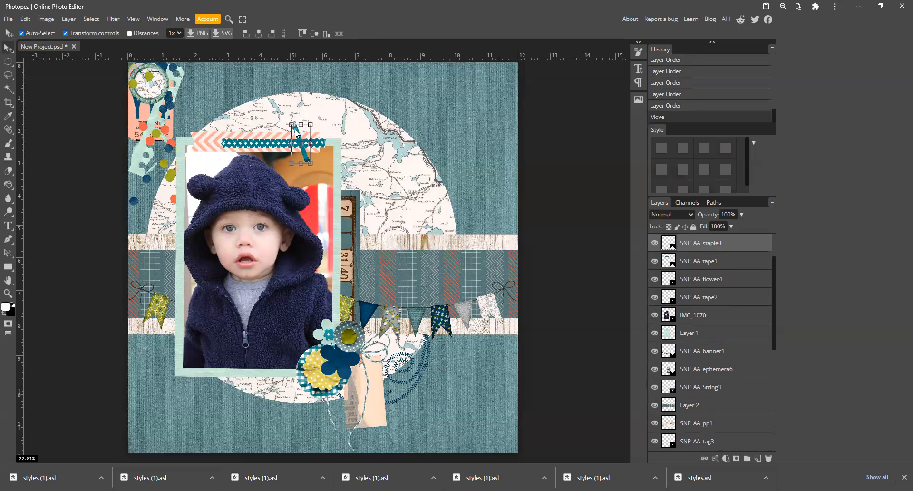
left_click(538, 147)
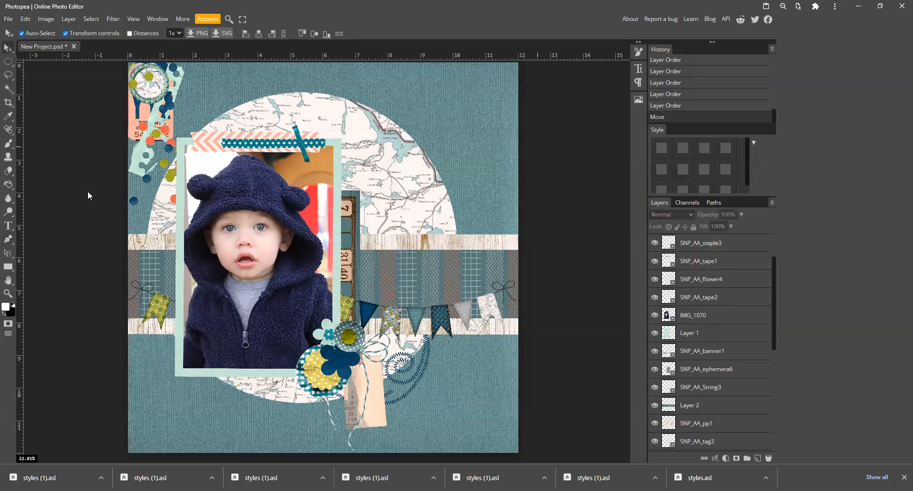
Move the punched strip SNP_AA_ephemera15 to the photo's right edge above the flower cluster, rotate it -4.5° and scale it to 81%.
left_click_drag(158, 123, 332, 267)
left_click(331, 267)
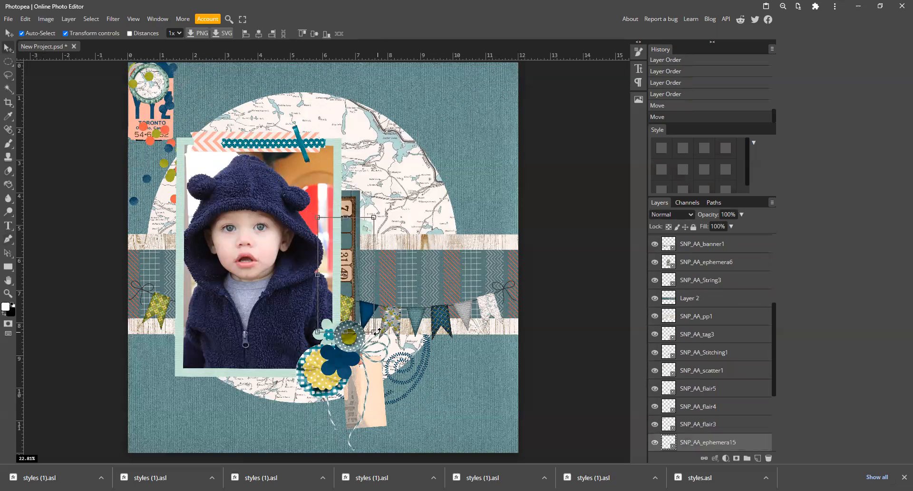
left_click_drag(378, 341, 383, 339)
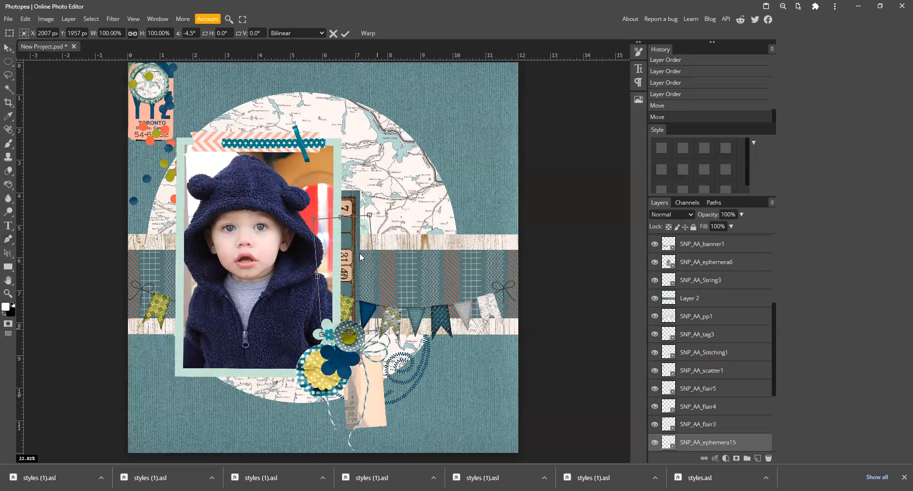
left_click_drag(369, 215, 362, 237)
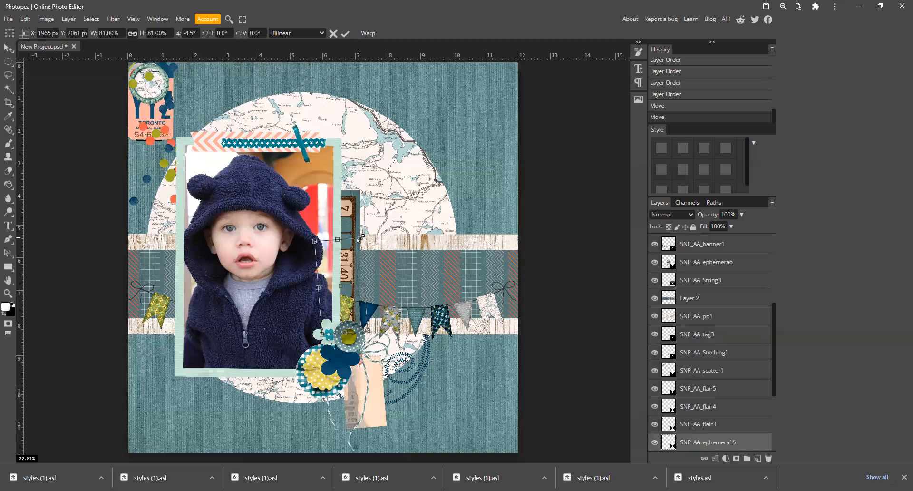
key("Return")
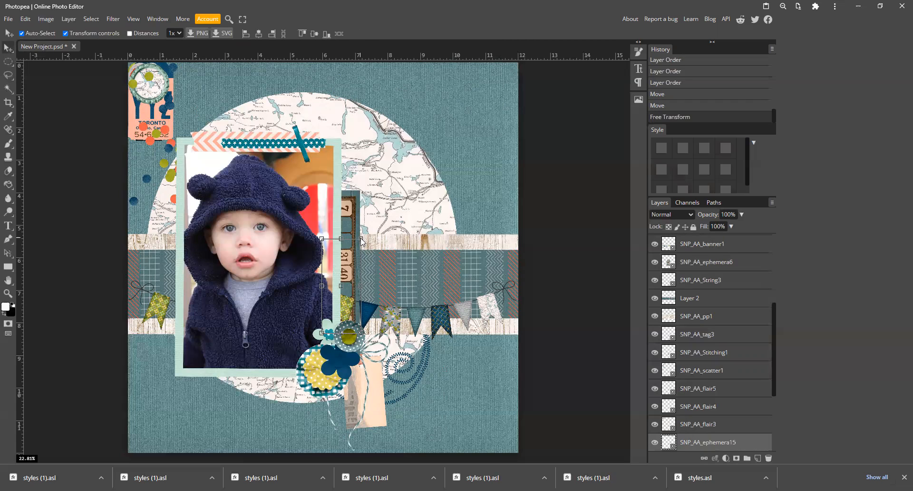
Raise the SNP_AA_ephemera15 layer directly above SNP_AA_ephemera6, shift the punched strip slightly down and right, and deselect it.
key("ctrl+]")
key("ctrl+]")
key("ctrl+]")
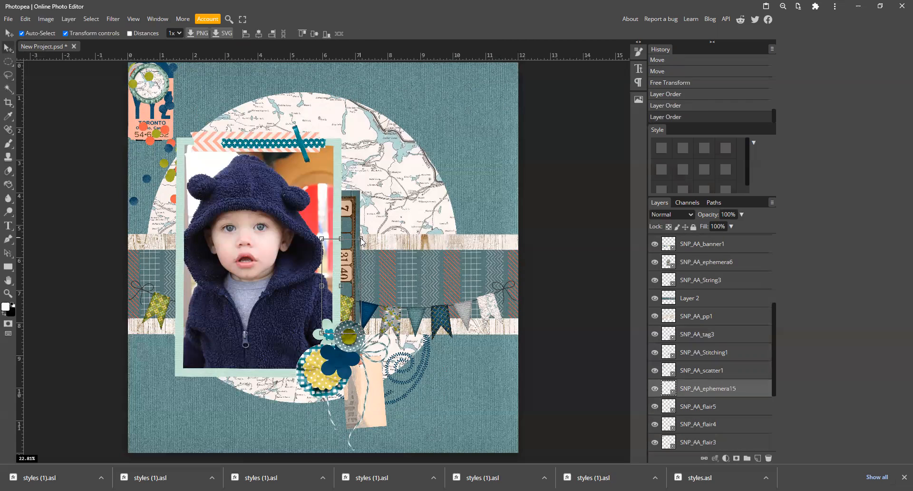
key("ctrl+]")
key("ctrl+]")
key("ctrl+]")
key("ctrl+]")
key("ctrl+]")
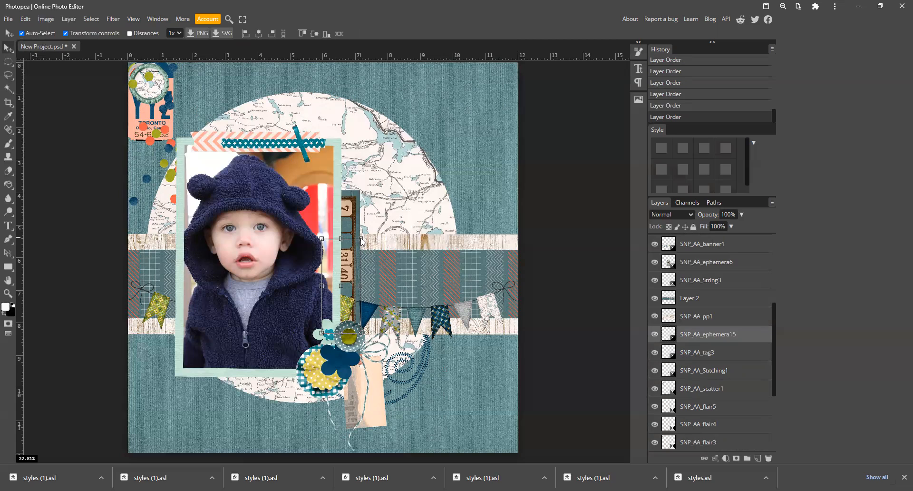
key("ctrl+]")
key("ctrl+]")
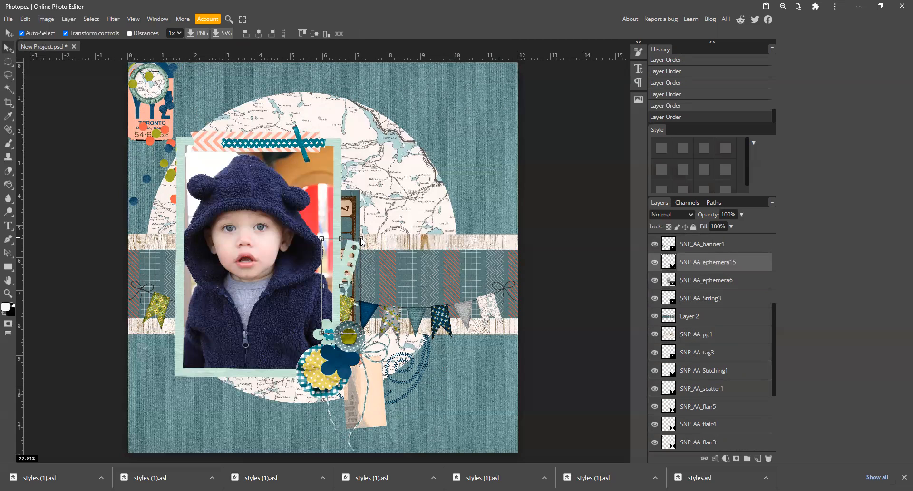
left_click_drag(347, 253, 354, 260)
left_click(558, 210)
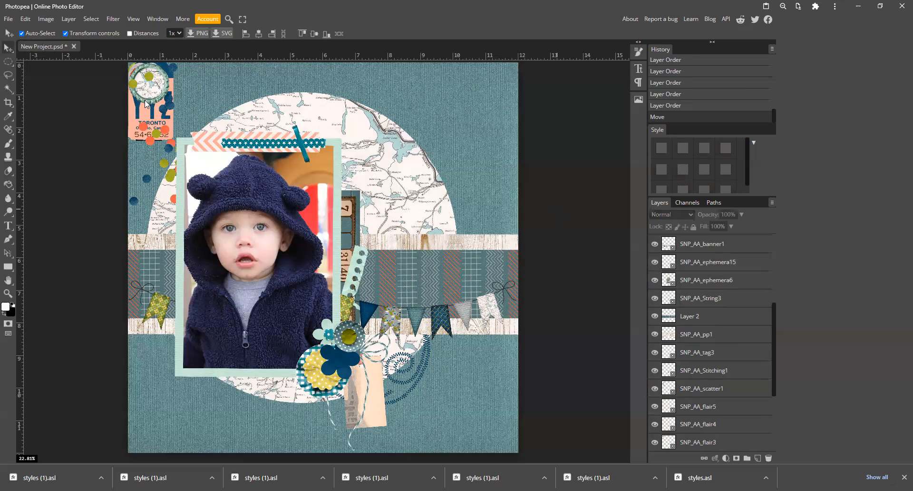
Move the dots SNP_AA_scatter1 from the page's upper-left corner to the photo's right edge and raise their layer directly above SNP_AA_ephemera6.
left_click_drag(151, 79, 338, 219)
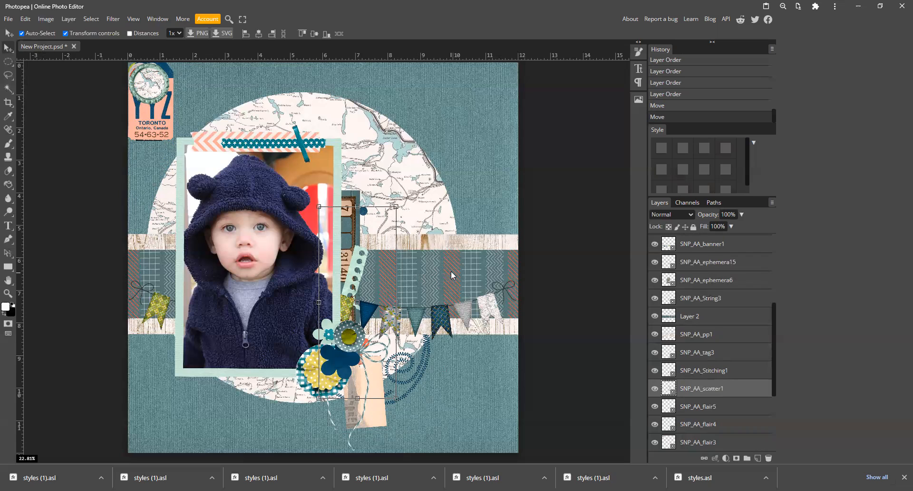
left_click_drag(363, 209, 363, 211)
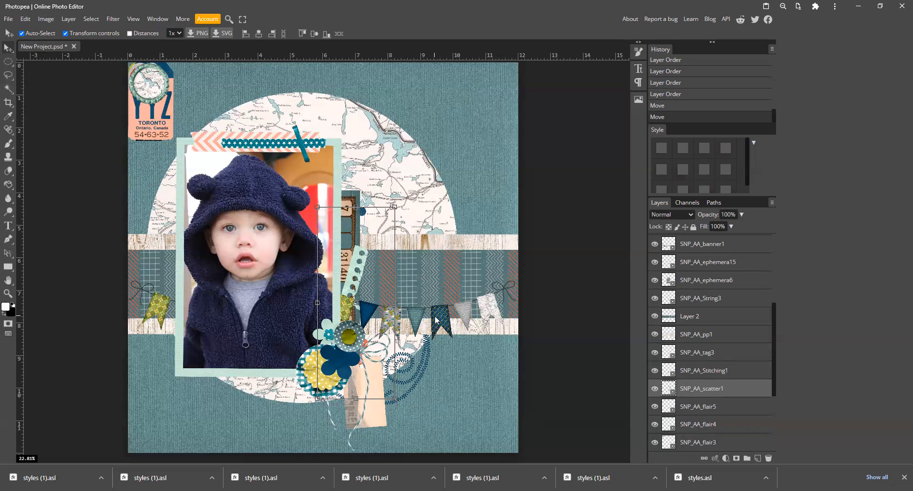
key("ctrl+bracketright")
key("ctrl+bracketright")
key("ctrl+bracketright")
key("ctrl+bracketright")
key("ctrl+bracketright")
key("ctrl+bracketright")
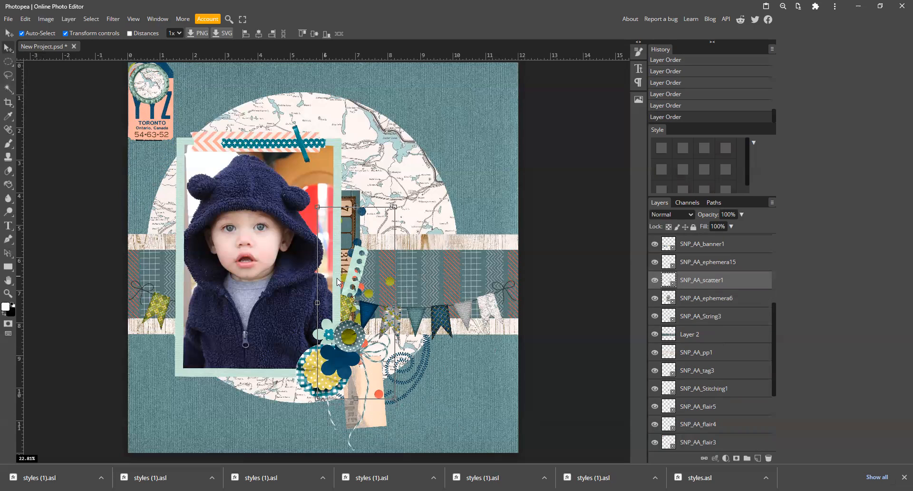
Shift the SNP_AA_scatter1 dots slightly up and left at the photo's right edge, rotate them 12.6° and deselect them.
left_click_drag(386, 281, 385, 272)
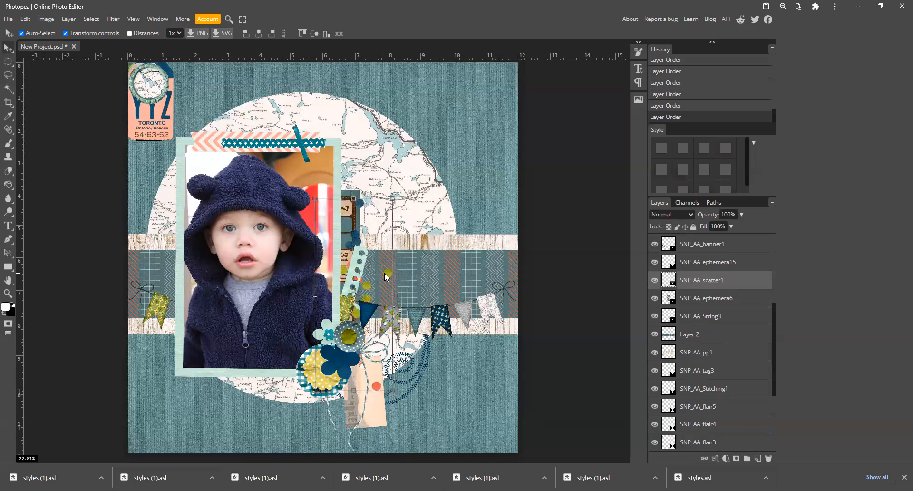
left_click(393, 393)
left_click_drag(394, 393, 372, 398)
left_click_drag(392, 285, 385, 283)
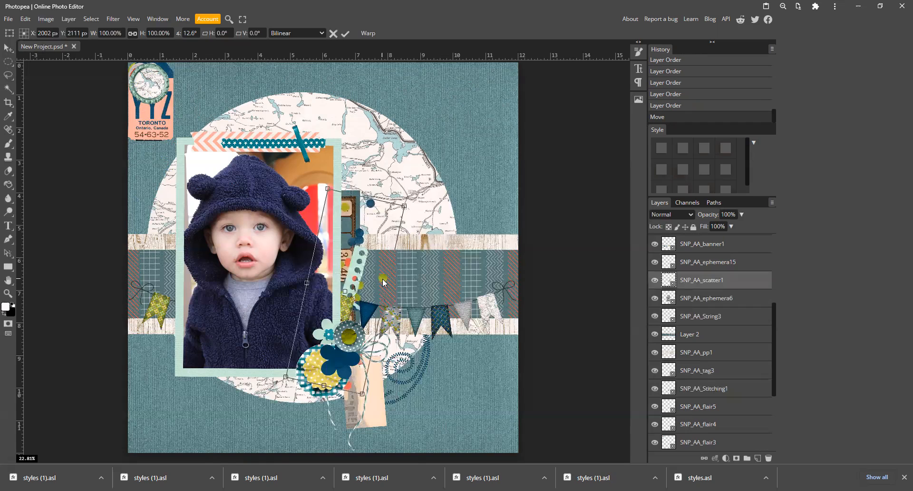
key("Return")
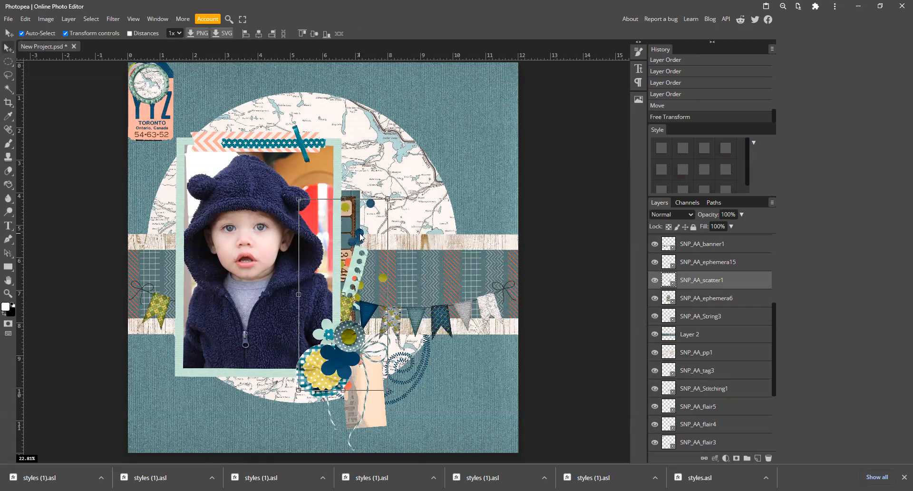
left_click(558, 262)
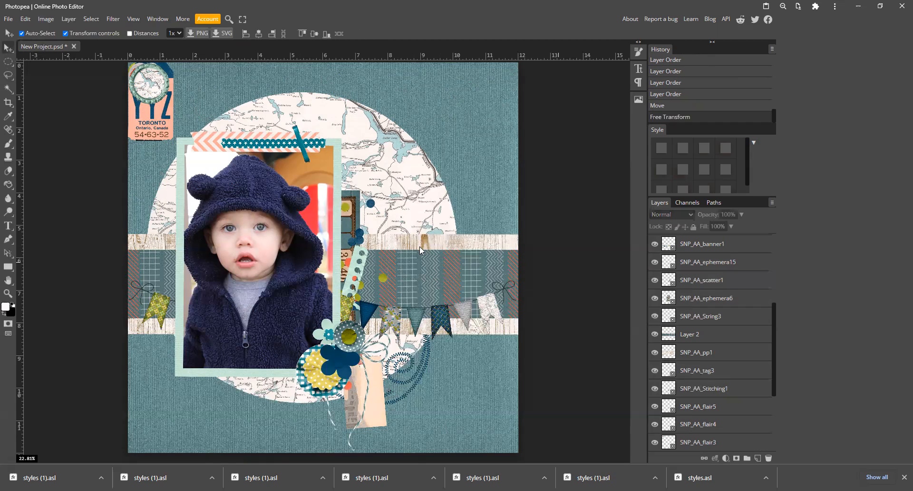
Duplicate the SNP_AA_scatter1 layer and place the copied dots along the photo's left edge, partly behind the mat.
left_click(371, 205)
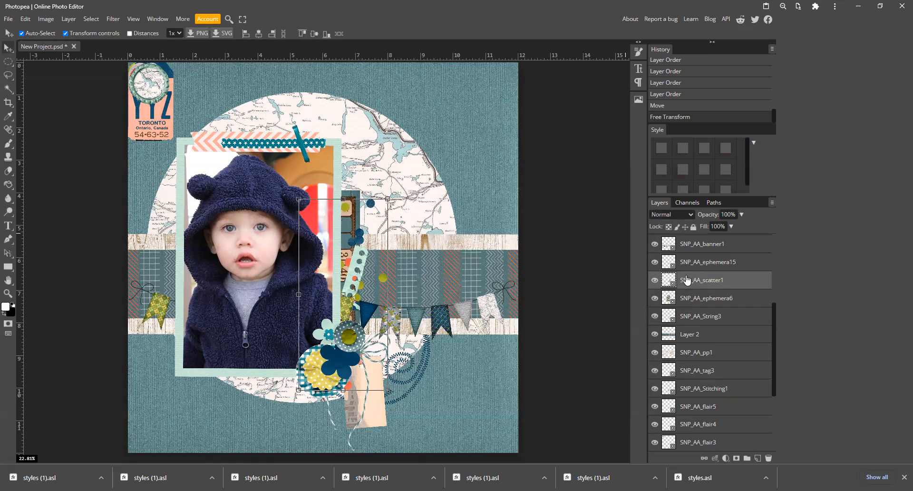
key("ctrl+j")
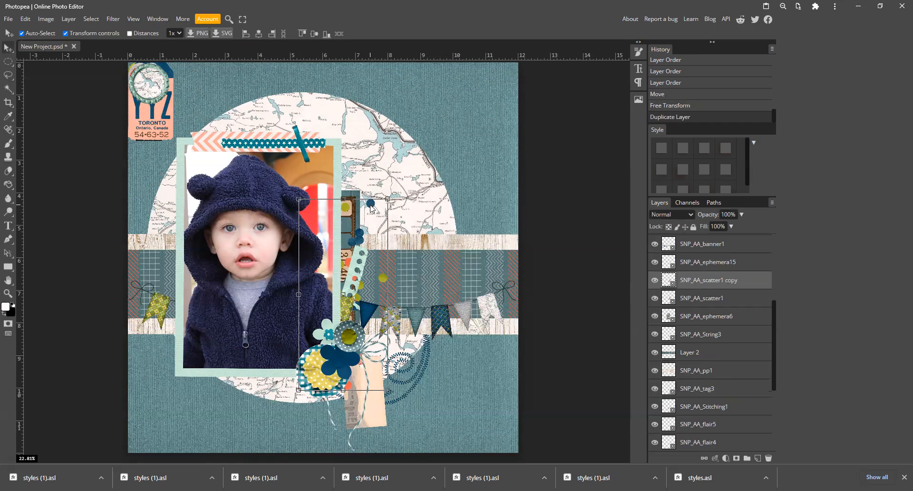
left_click_drag(371, 210, 215, 124)
key("ctrl+t")
left_click_drag(186, 287, 217, 324)
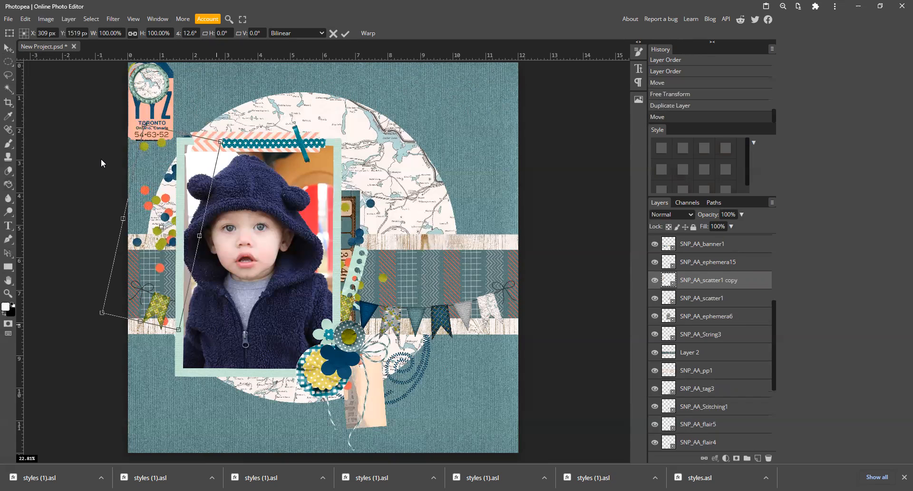
key("Return")
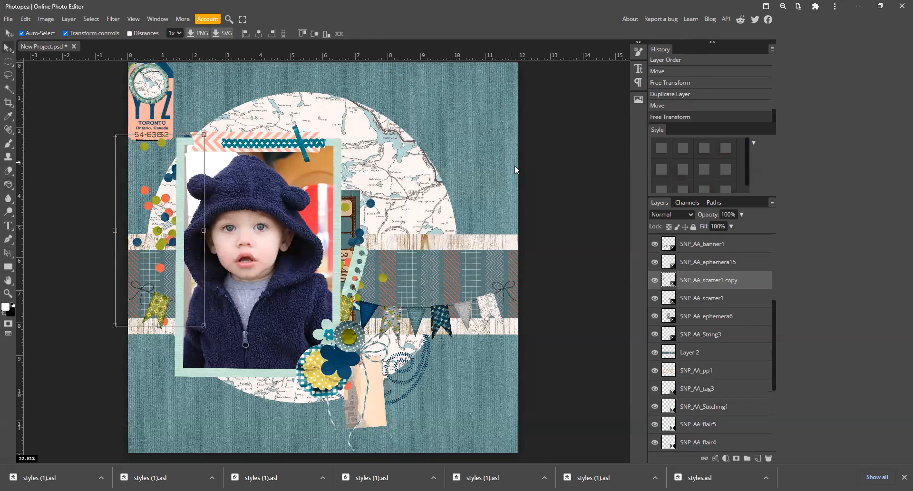
Delete the unused flair layers SNP_AA_flair5 and SNP_AA_flair4 from the page's upper-left corner.
left_click(153, 89)
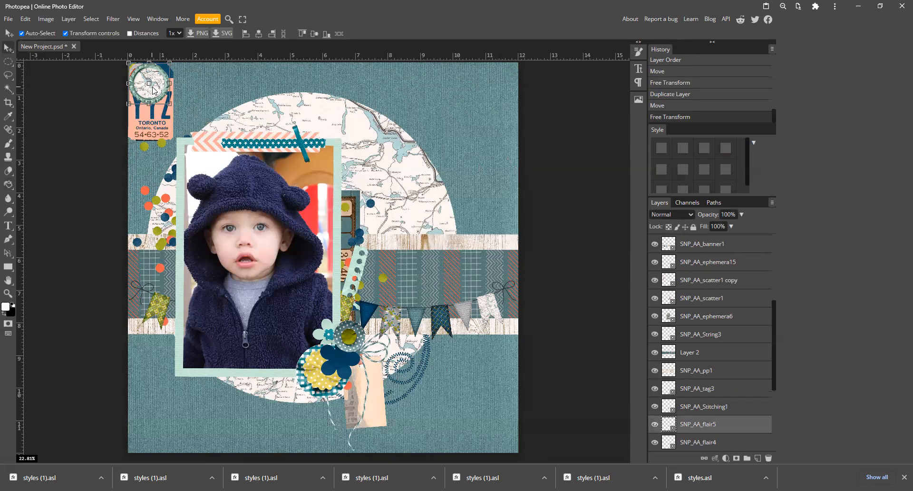
key("Delete")
key("Delete")
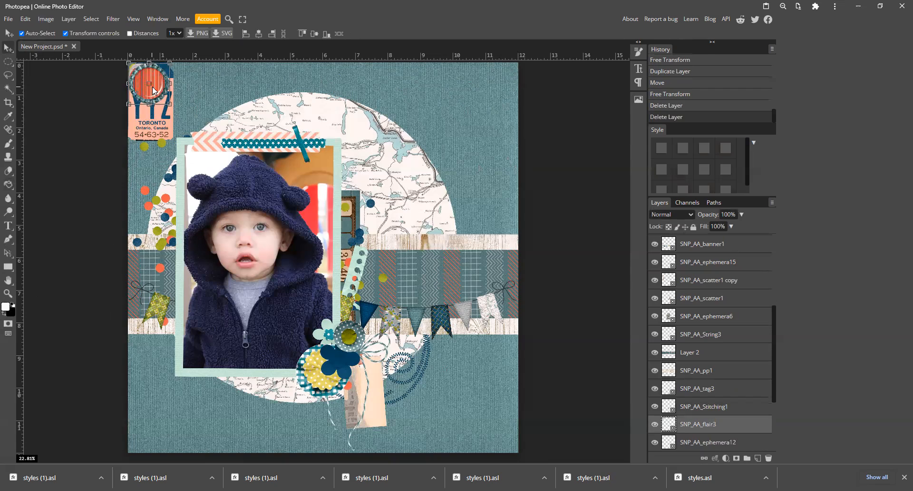
Move the orange flair SNP_AA_flair3 to the flower cluster's left side, raise its layer directly above IMG_1070 and nudge it slightly right.
left_click_drag(160, 80, 310, 338)
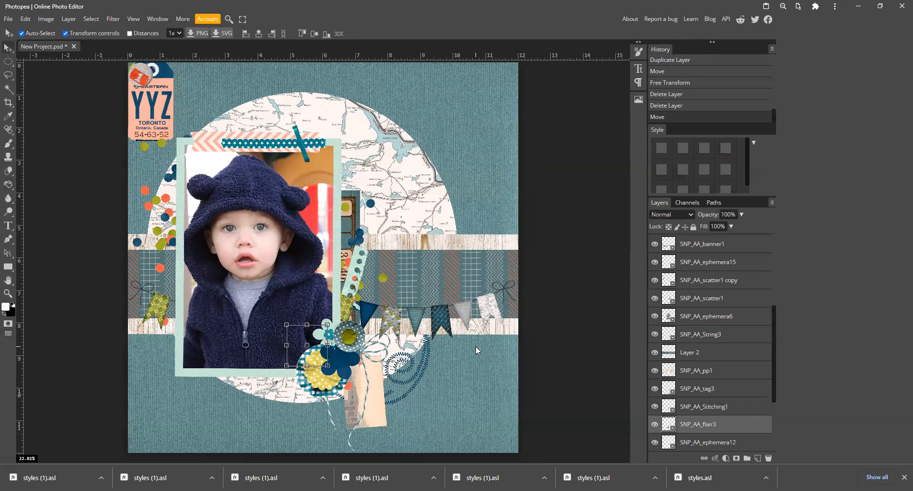
key("ctrl+bracketright")
key("ctrl+bracketright")
key("ctrl+bracketright")
key("ctrl+bracketright")
key("ctrl+bracketright")
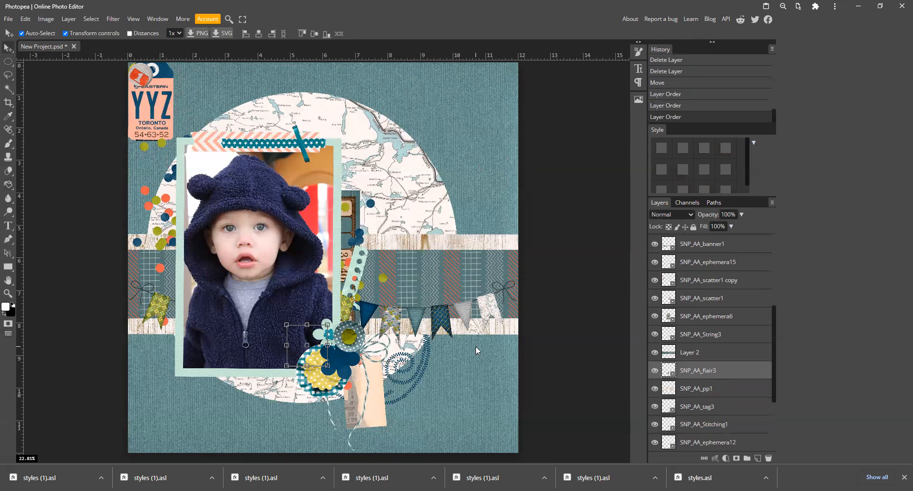
key("ctrl+bracketright")
key("ctrl+bracketright")
key("ctrl+bracketright")
key("ctrl+bracketright")
key("ctrl+bracketright")
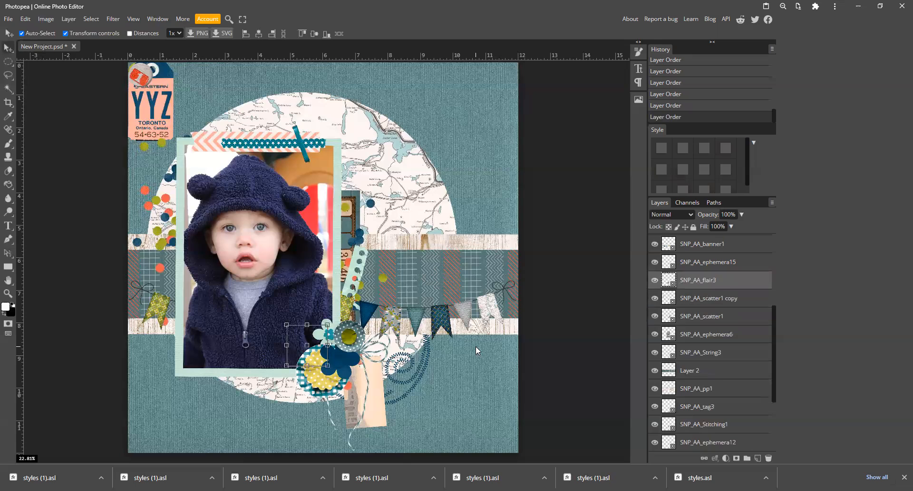
key("ctrl+bracketright")
key("ctrl+bracketright")
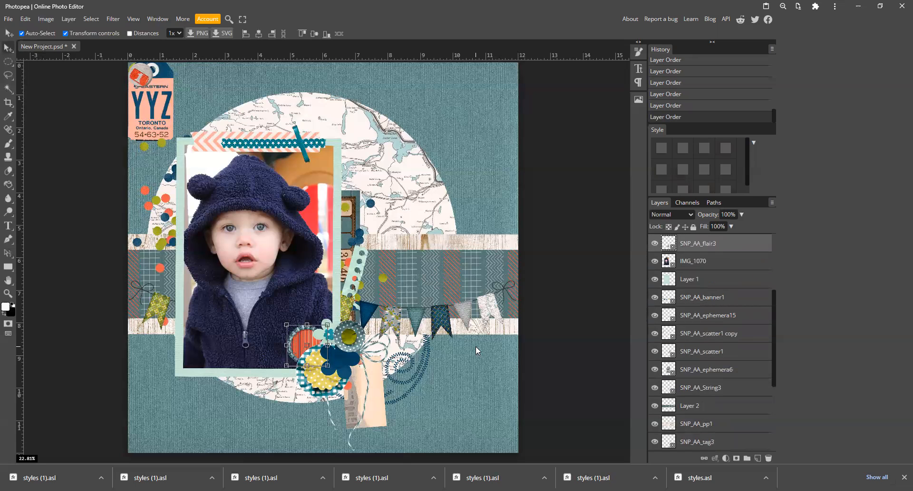
left_click_drag(298, 341, 301, 341)
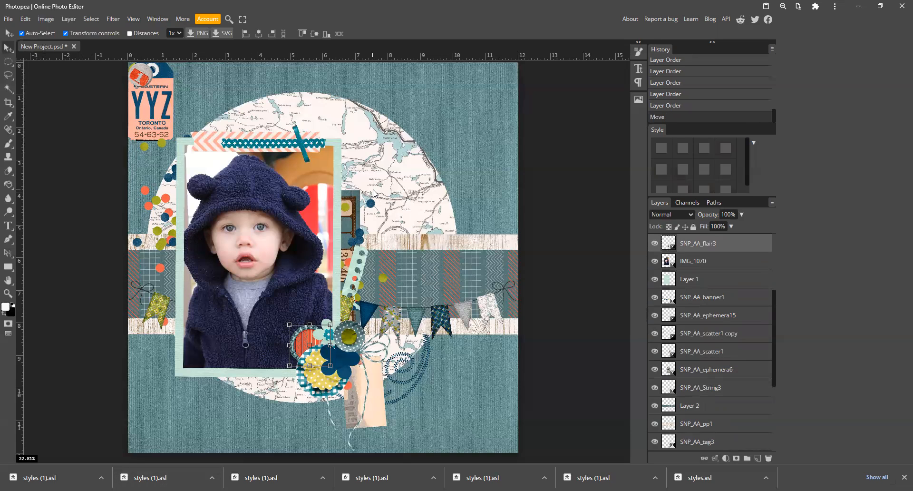
left_click(188, 306)
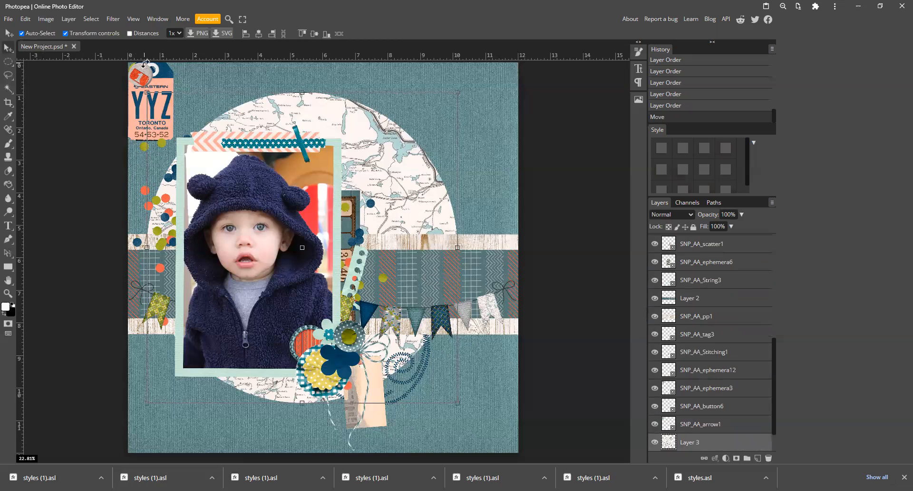
key("ctrl+t")
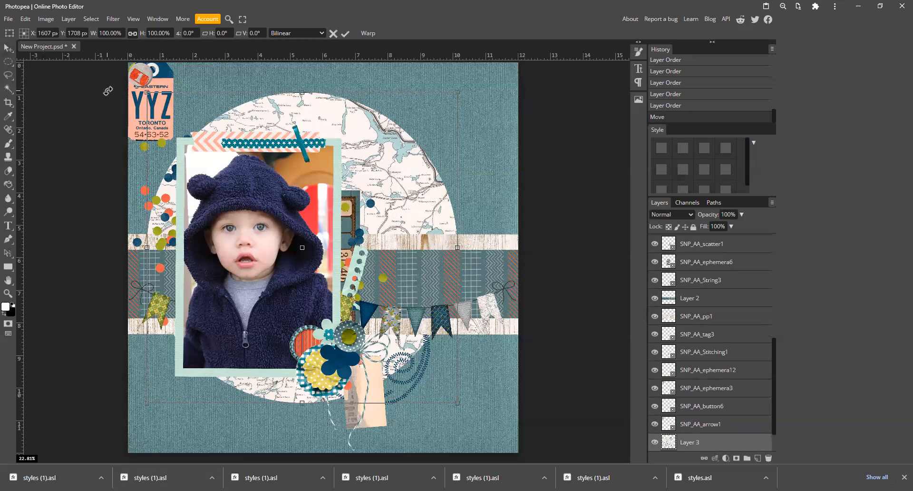
left_click(6, 50)
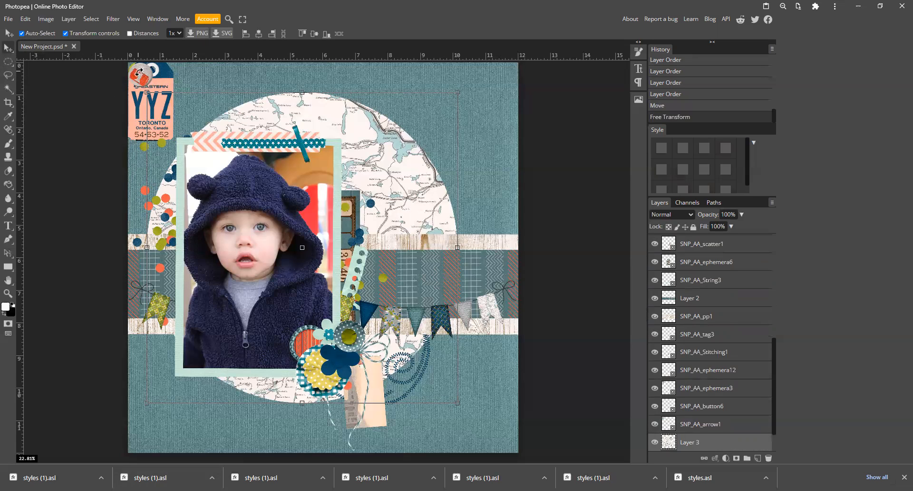
key("ctrl+t")
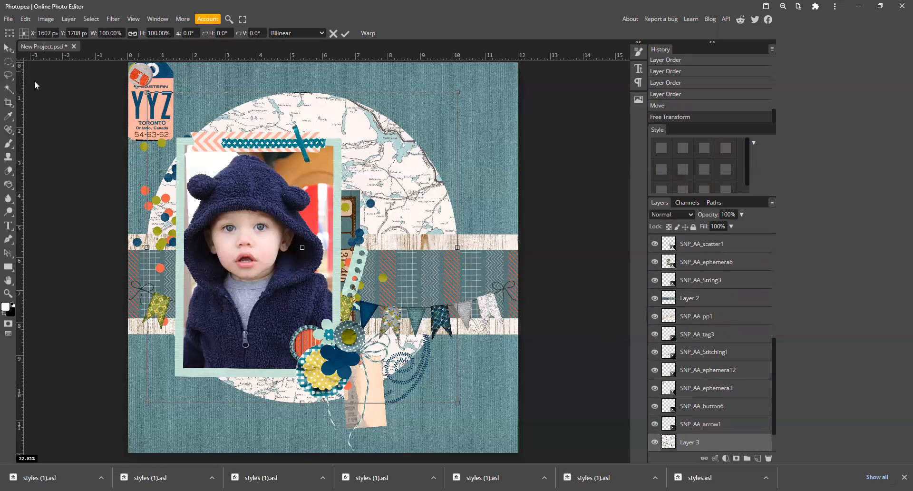
left_click(7, 49)
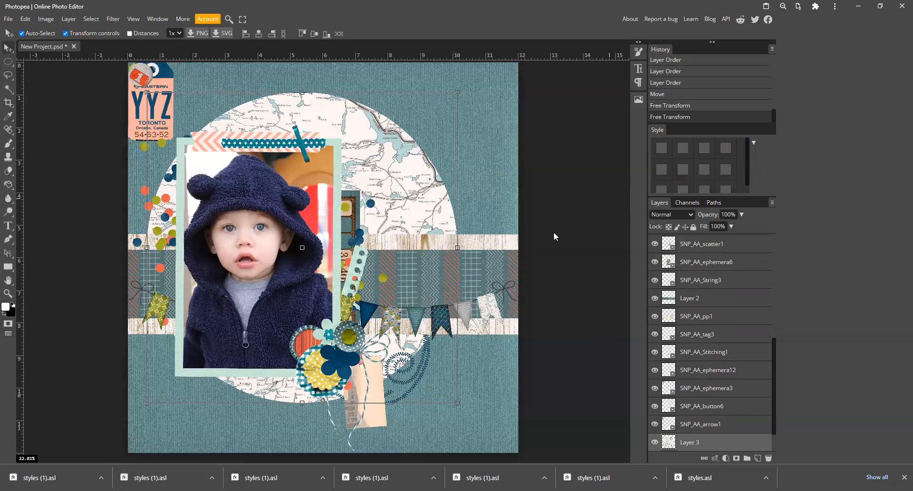
left_click(576, 232)
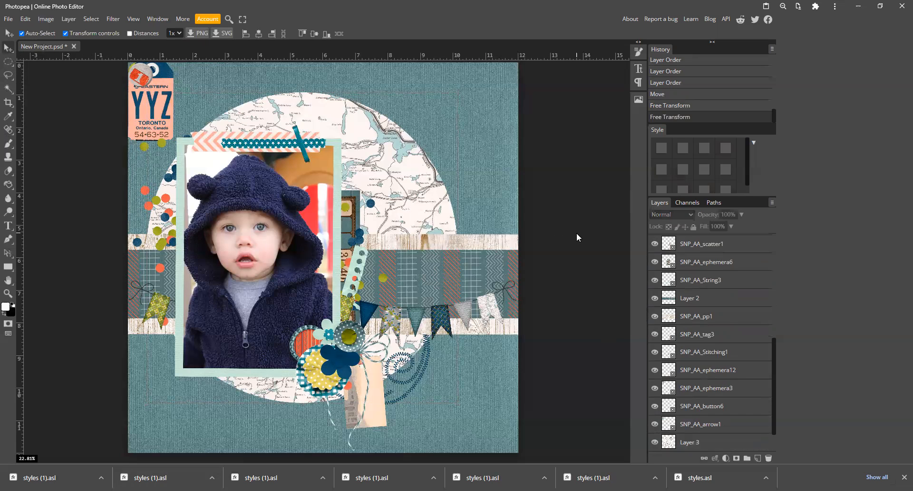
Delete the unused elements SNP_AA_ephemera12, SNP_AA_ephemera3, SNP_AA_button6 and SNP_AA_arrow1 from the page's upper-left corner.
left_click(144, 79)
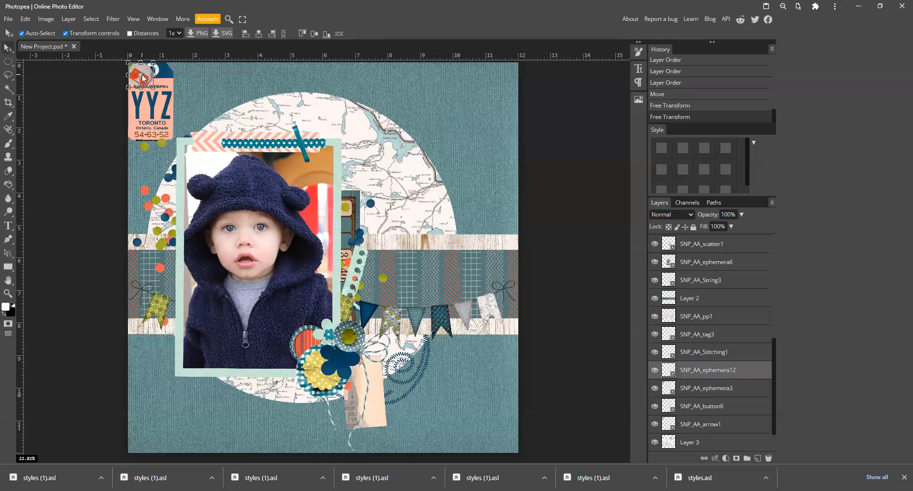
key("Delete")
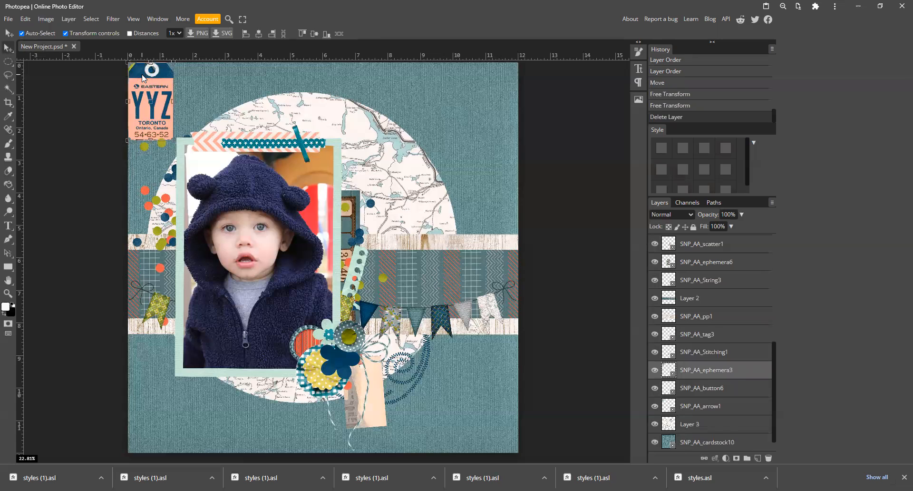
key("Delete")
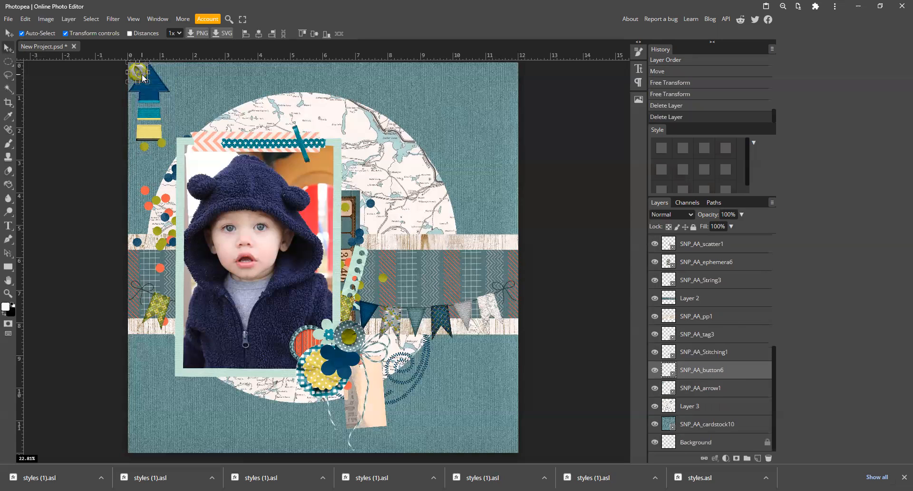
key("Delete")
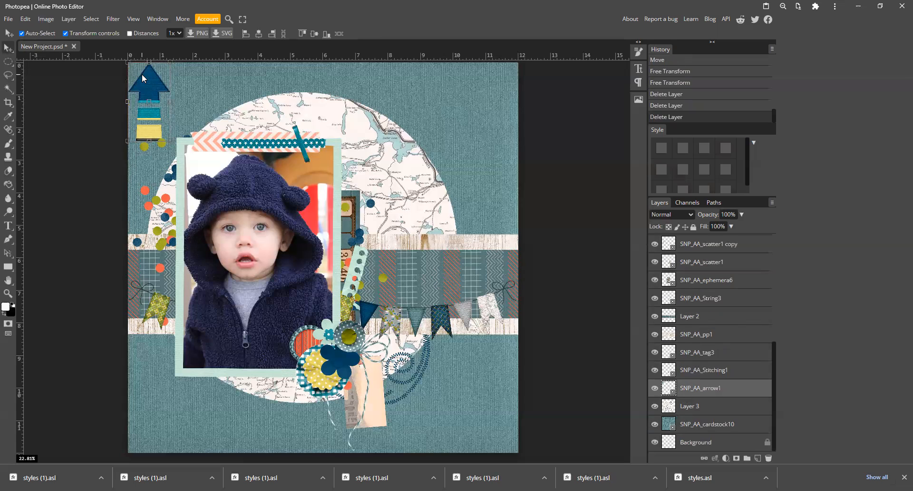
key("Delete")
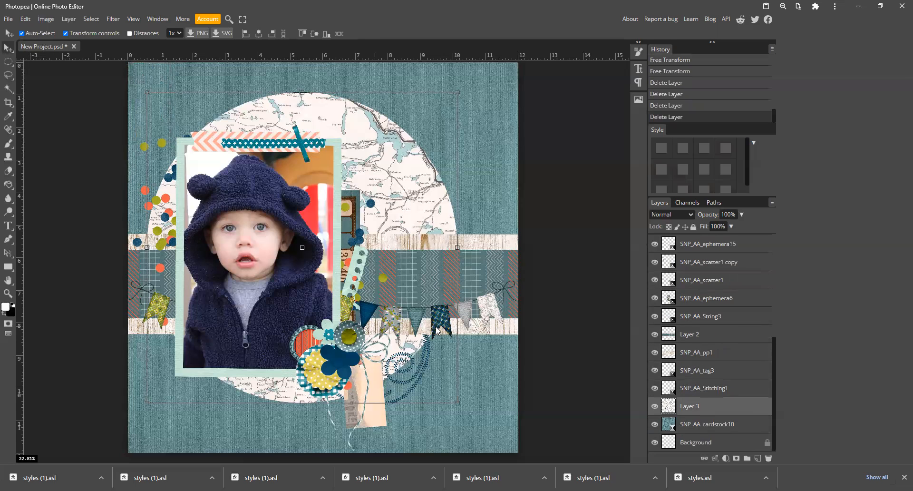